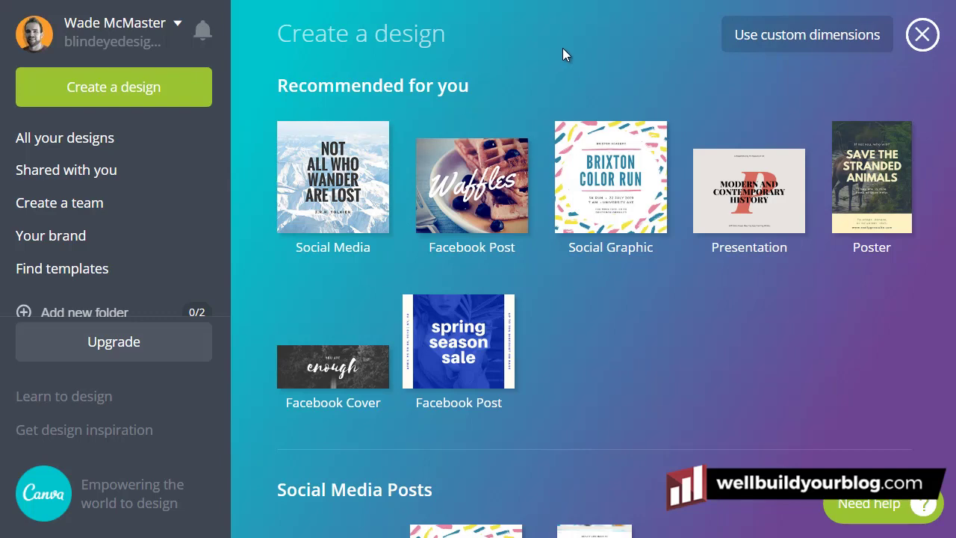
Look through the available design types and create a new Presentation (16:9) design from the Documents group
scroll(563, 49, down, 4)
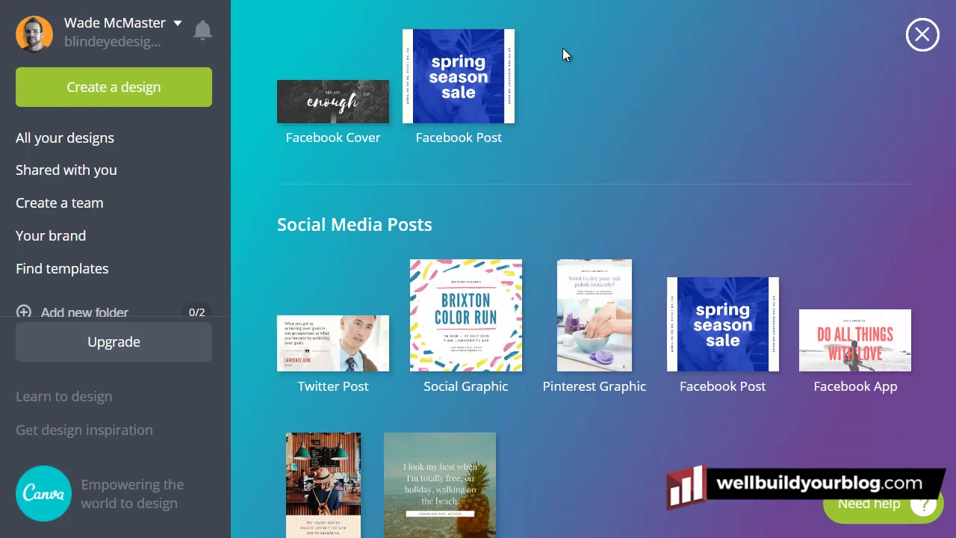
scroll(563, 48, up, 4)
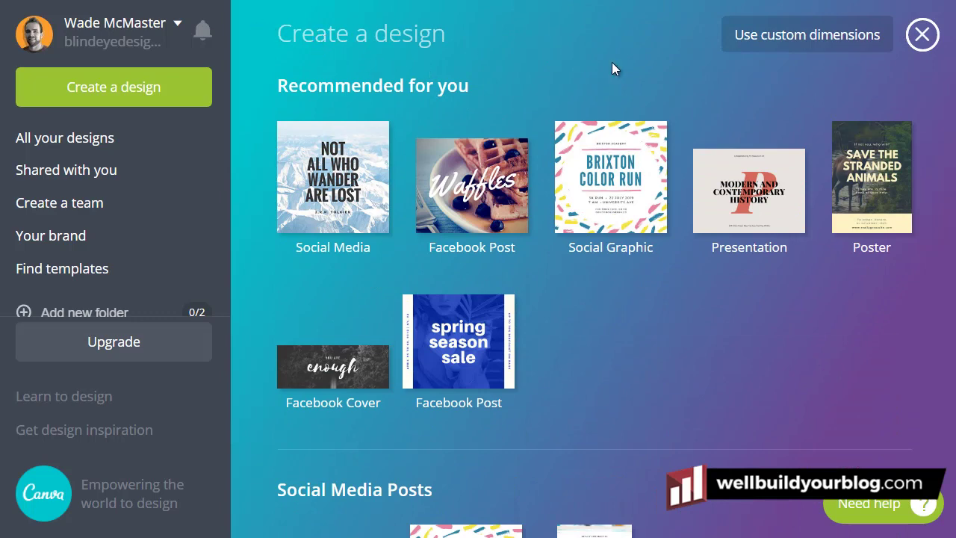
scroll(612, 64, down, 7)
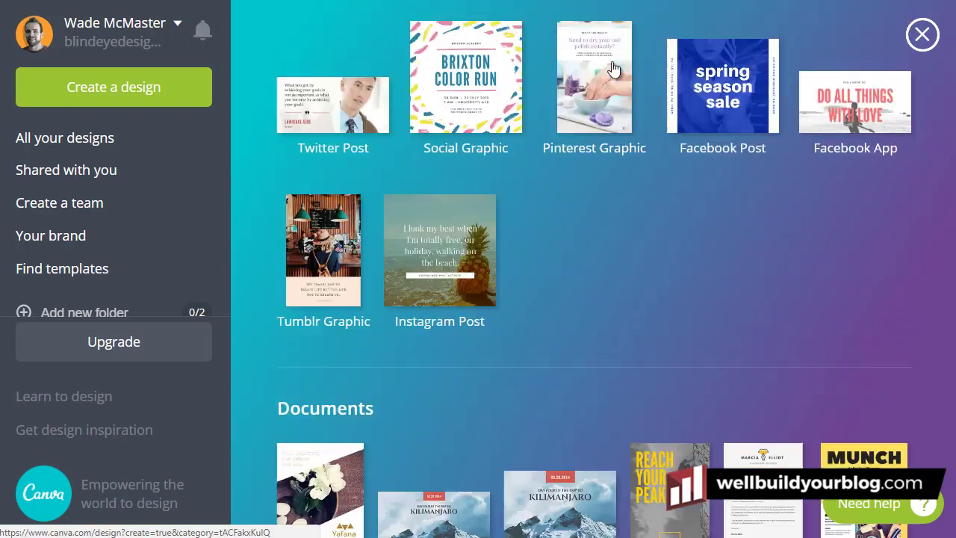
scroll(611, 67, up, 7)
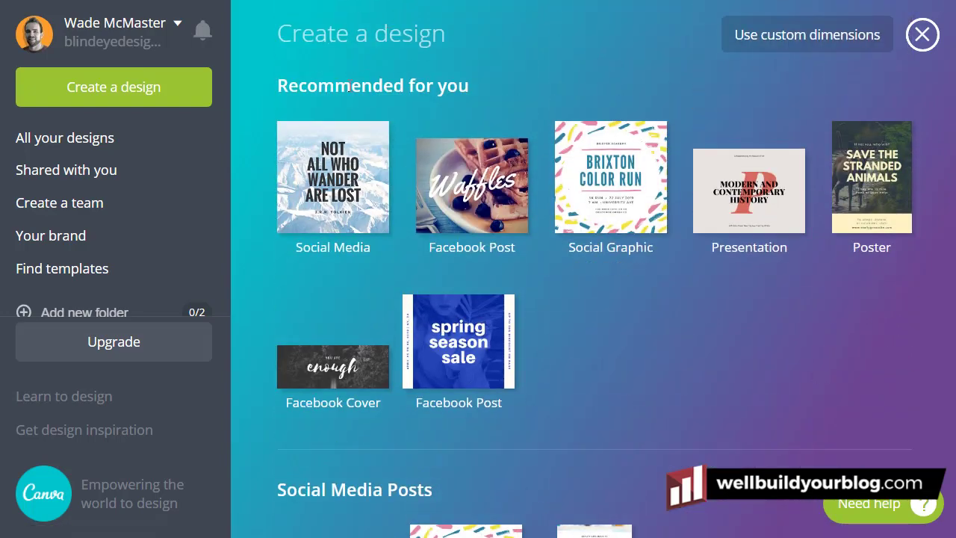
scroll(416, 165, down, 1)
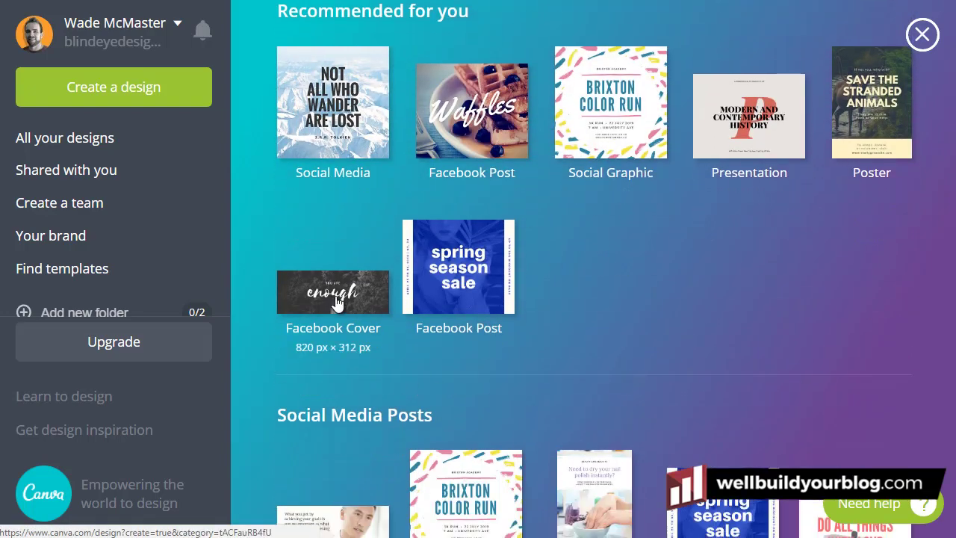
scroll(336, 299, down, 3)
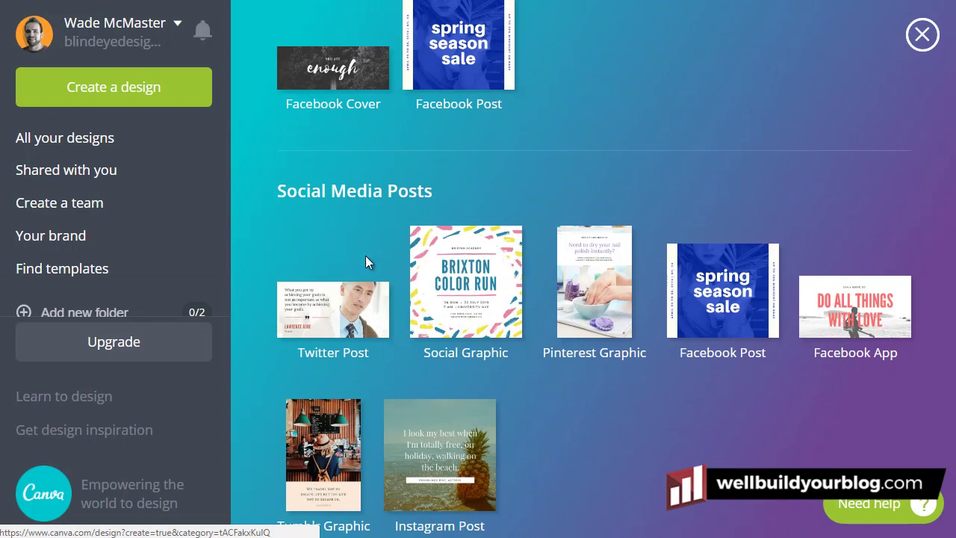
scroll(365, 256, down, 4)
scroll(362, 241, down, 2)
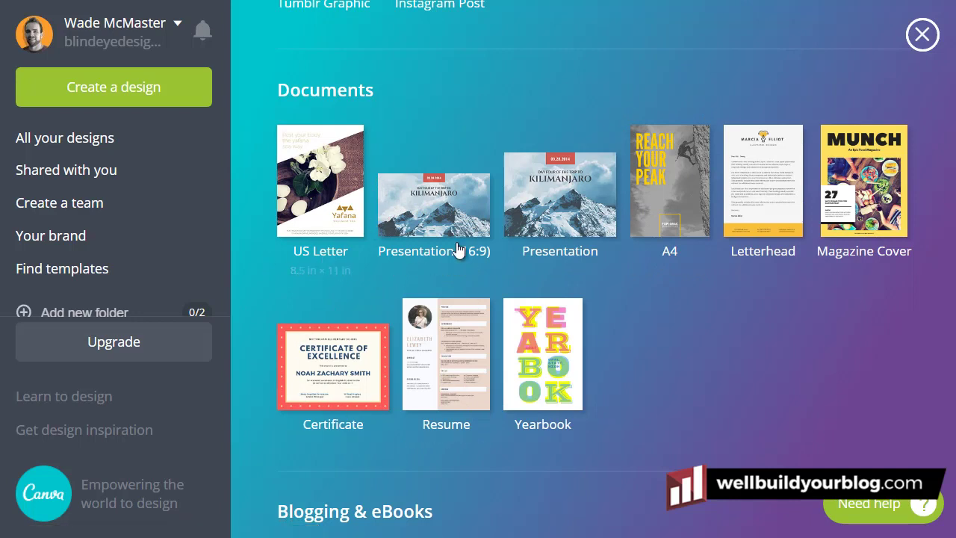
click(438, 195)
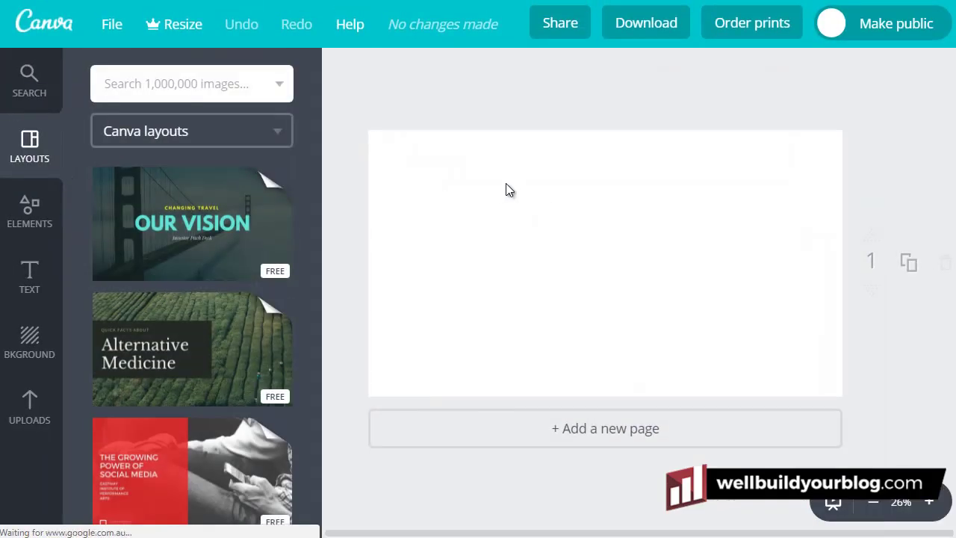
drag(316, 204, 324, 142)
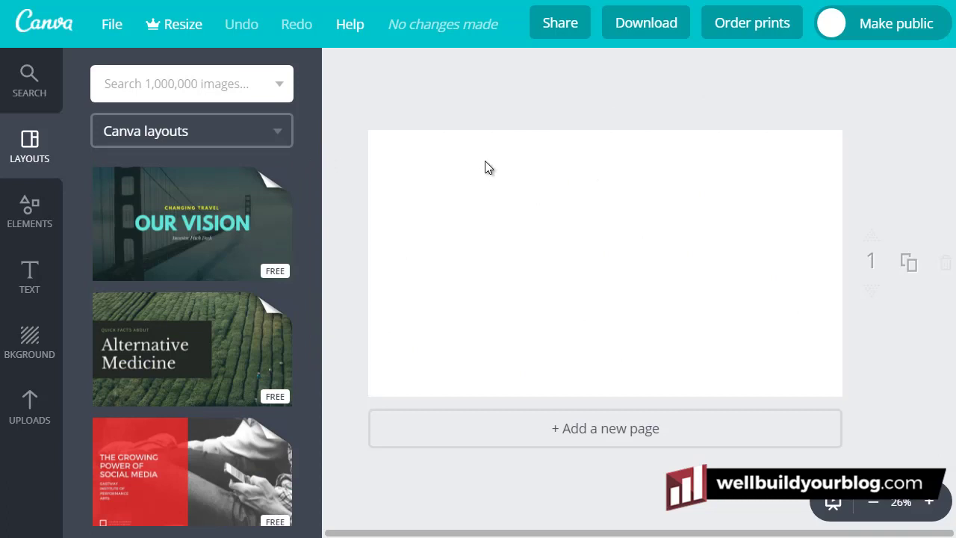
Add the double-ring circle outline from the Shapes elements to the page and shrink it to less than half size
click(33, 215)
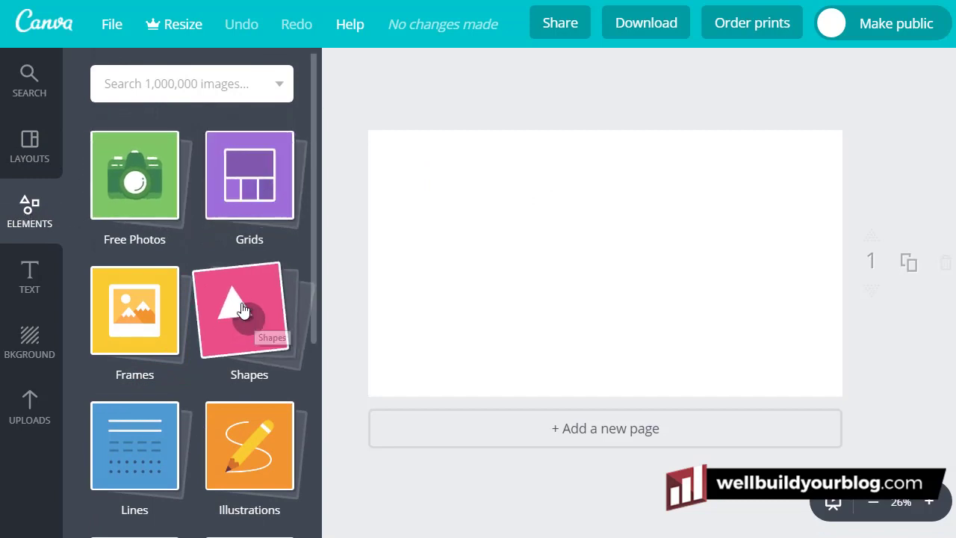
click(244, 310)
scroll(276, 290, down, 2)
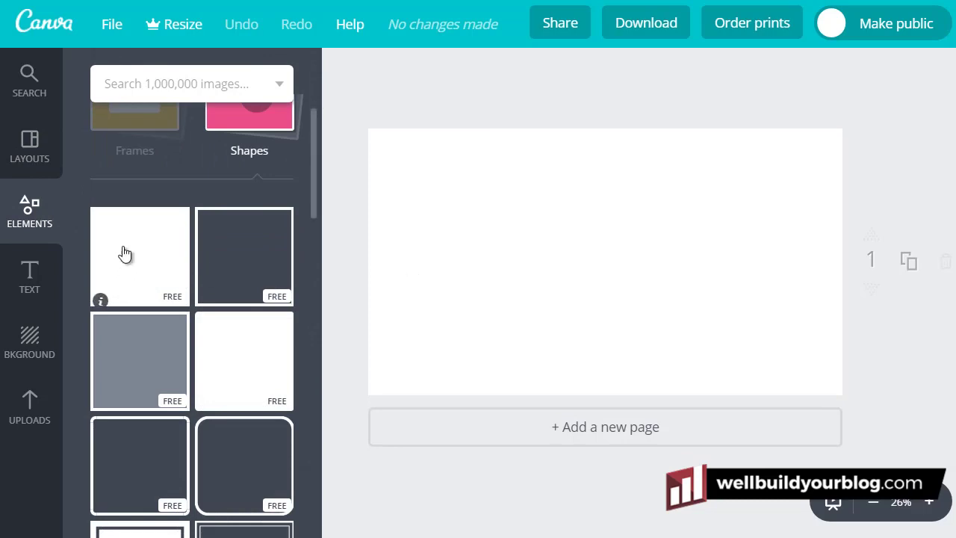
scroll(164, 289, down, 3)
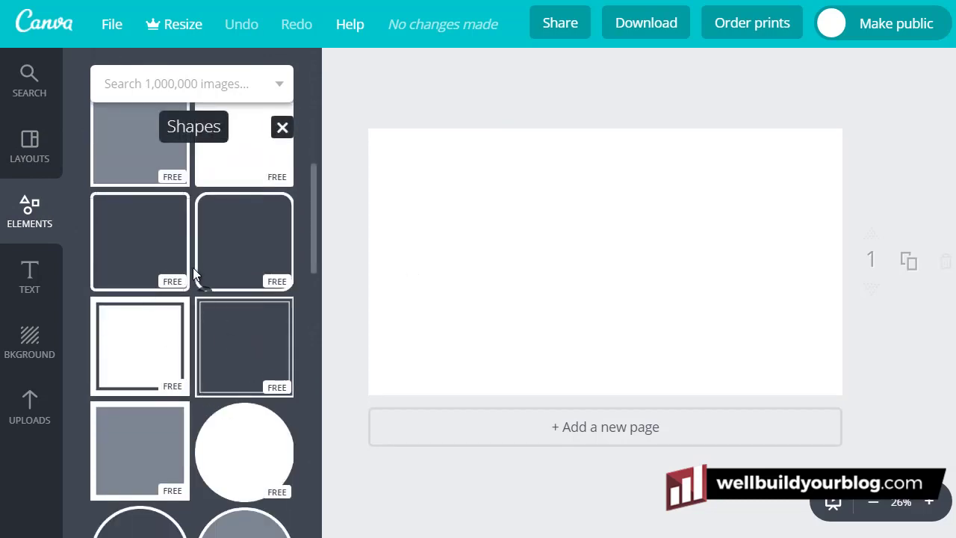
scroll(193, 270, down, 3)
scroll(158, 273, down, 5)
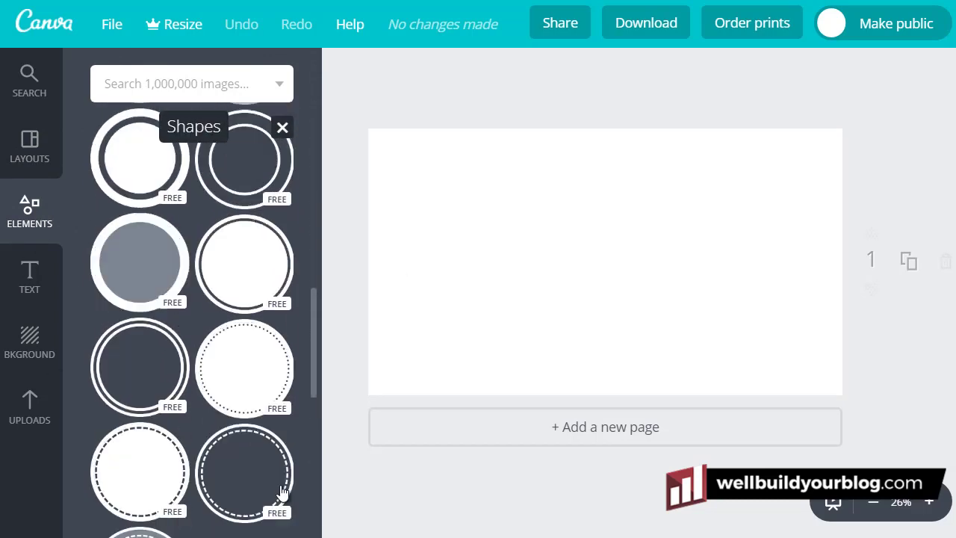
scroll(224, 359, up, 3)
click(239, 356)
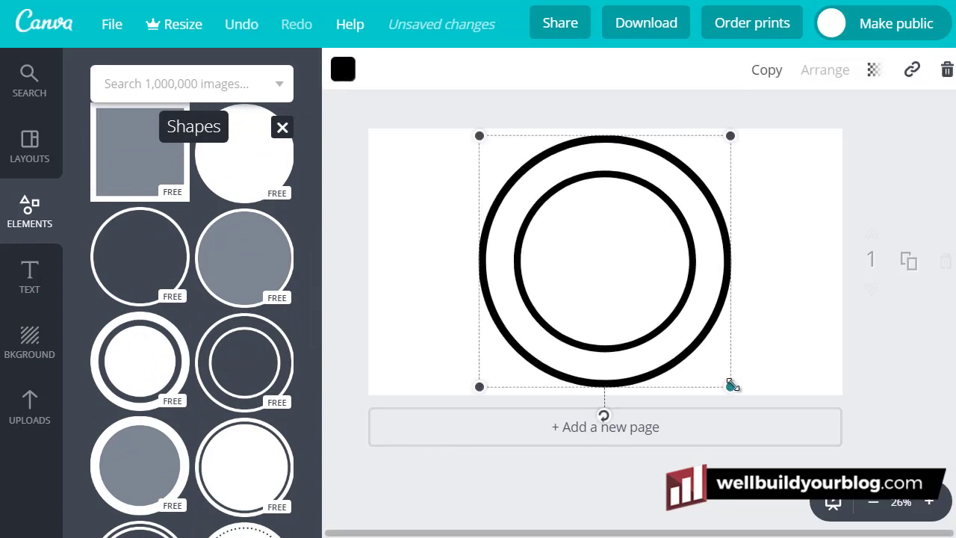
drag(732, 385, 582, 235)
Add the bordered grey square shape, shrink it slightly smaller than the circle, and move it to overlap the circle's lower part
click(134, 164)
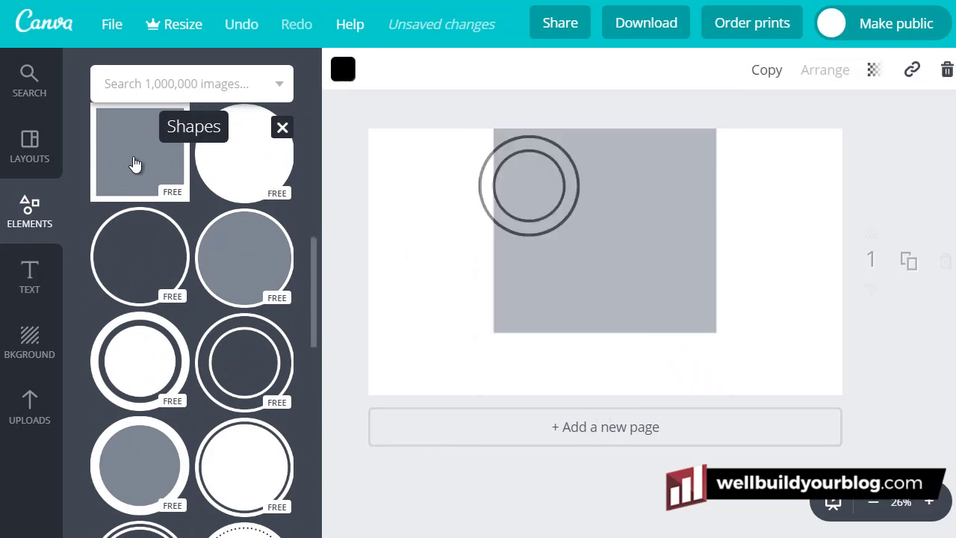
drag(732, 386, 567, 212)
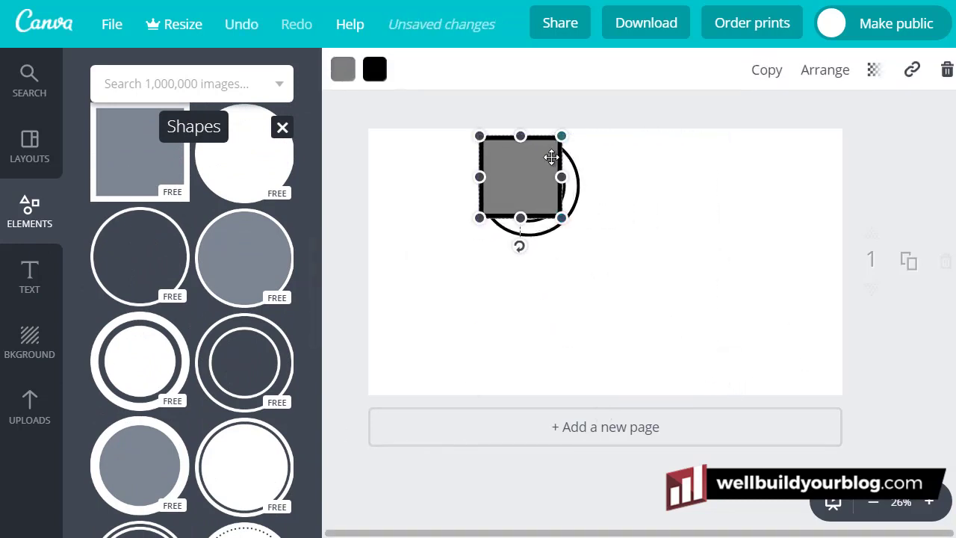
drag(551, 157, 614, 210)
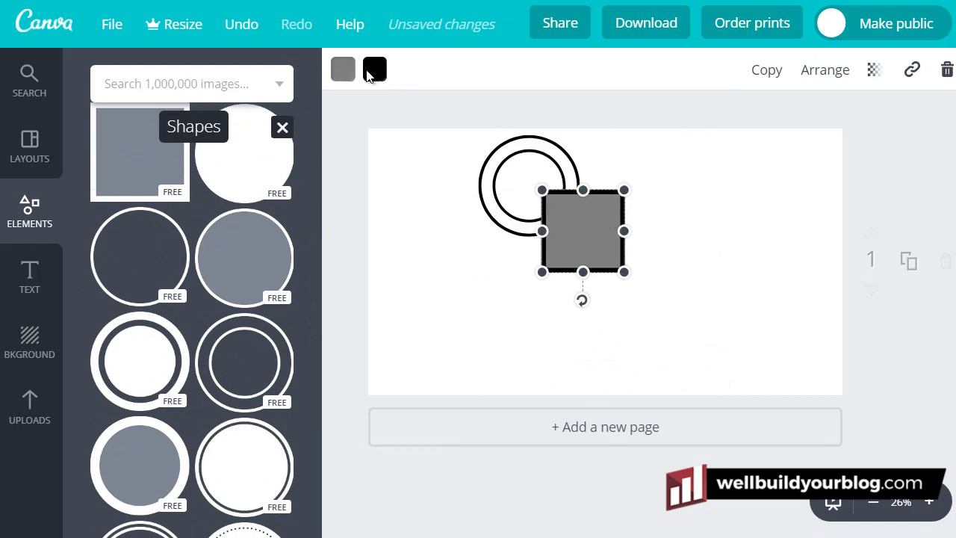
drag(597, 235, 605, 243)
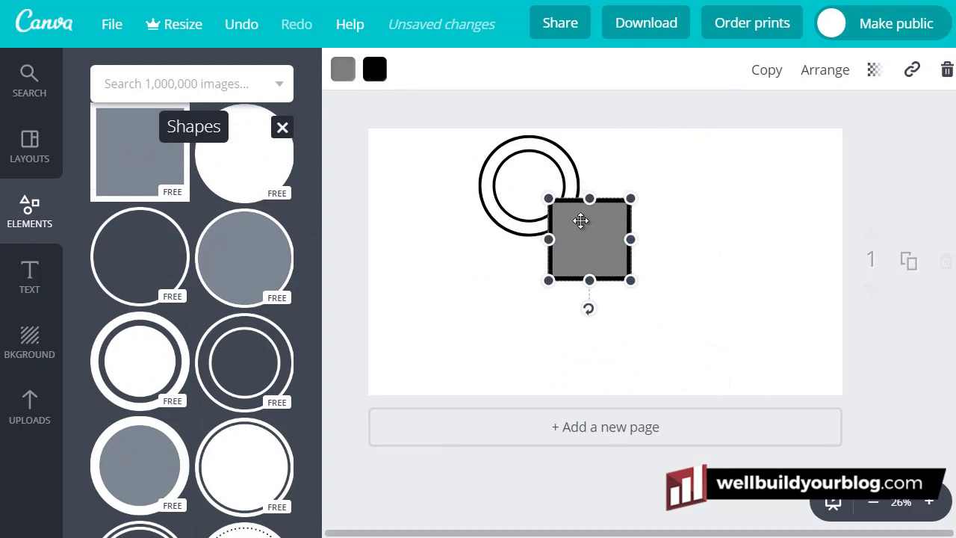
Recolor the square with a red fill and an orange border, and move it closer to the circle
click(342, 69)
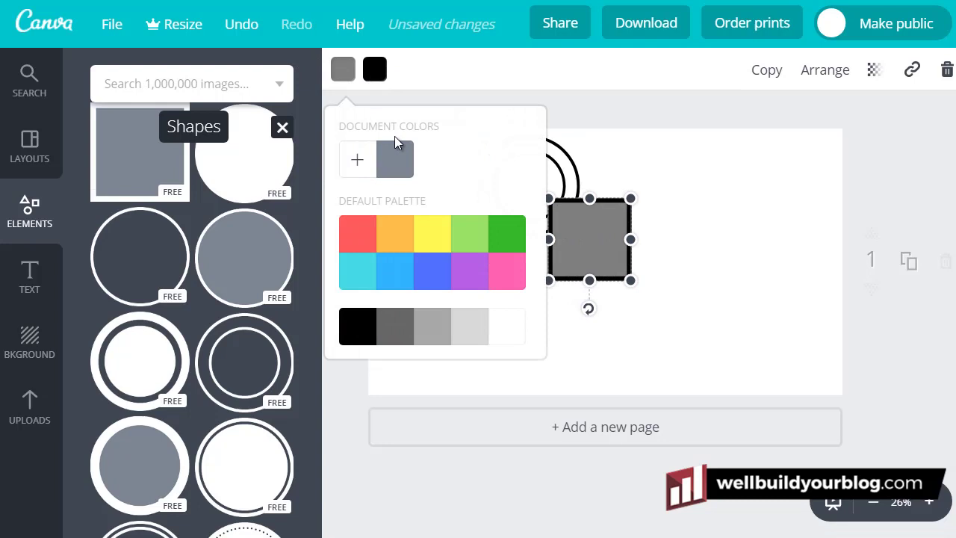
click(368, 233)
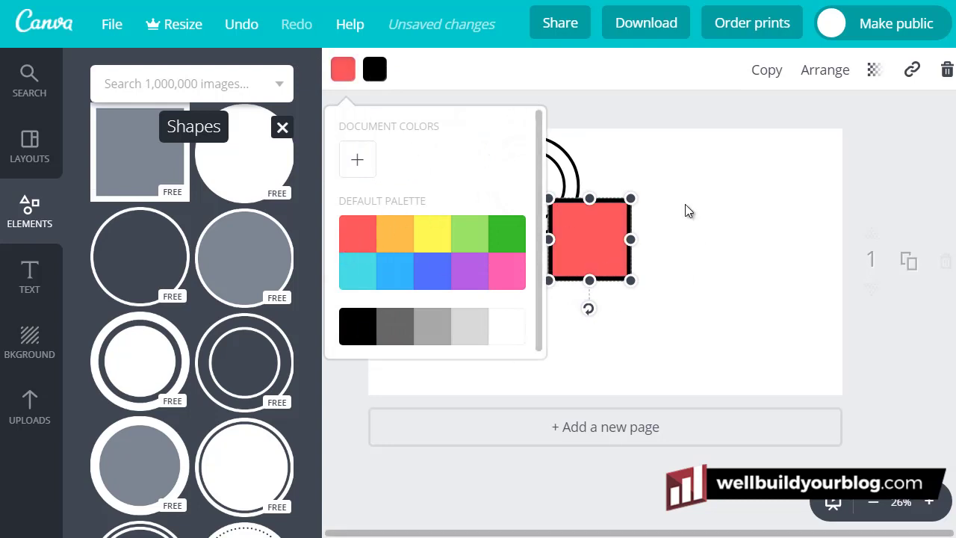
click(376, 70)
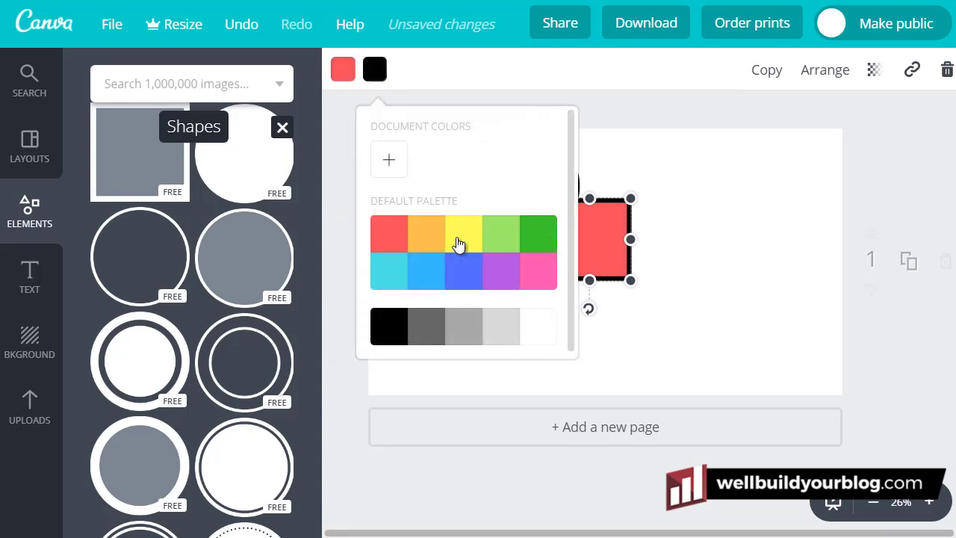
click(535, 240)
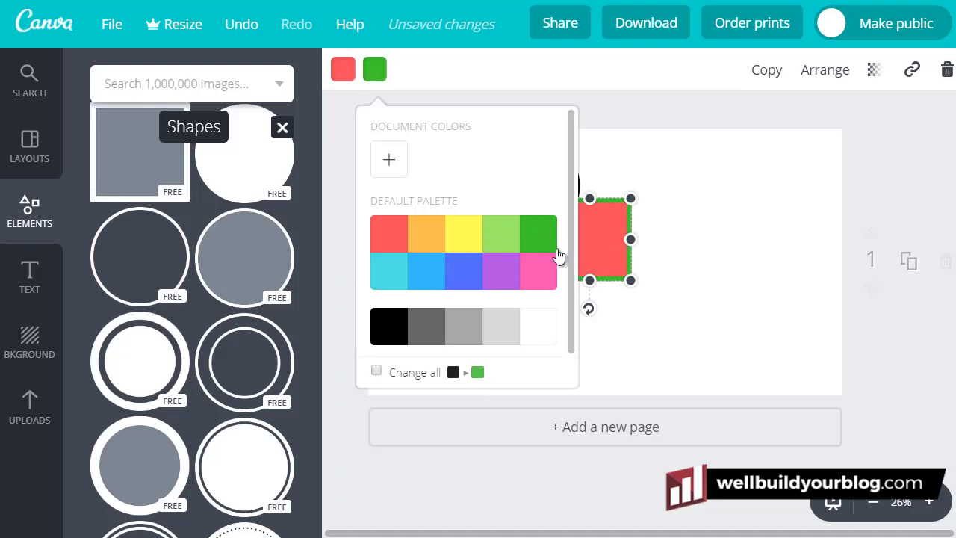
click(427, 237)
click(585, 252)
drag(585, 252, 555, 214)
Change the double-ring circle's color to the orange of the default palette
click(506, 159)
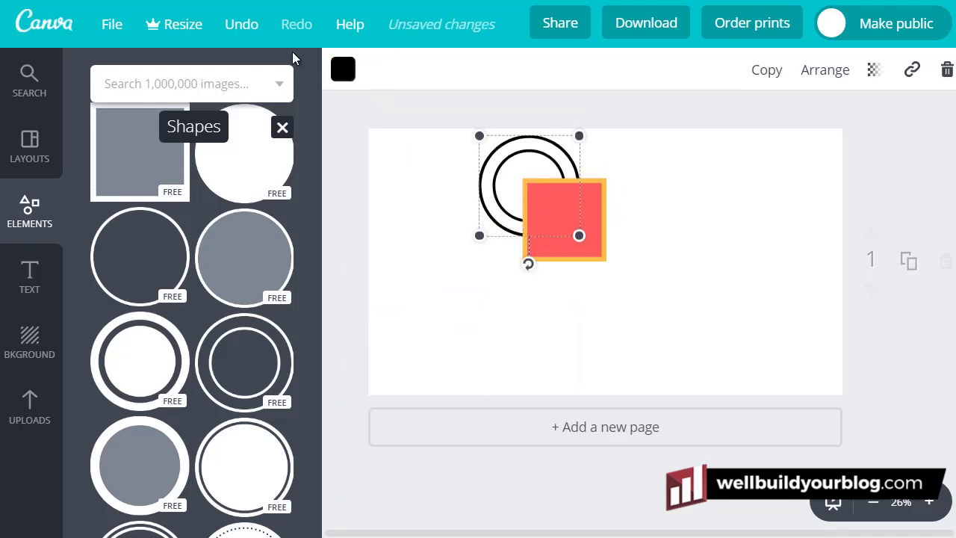
click(342, 69)
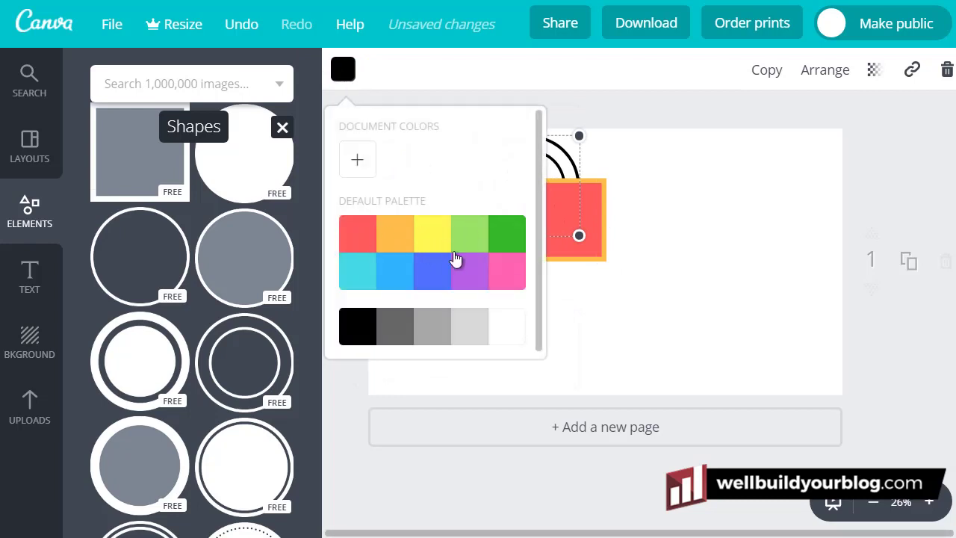
click(393, 237)
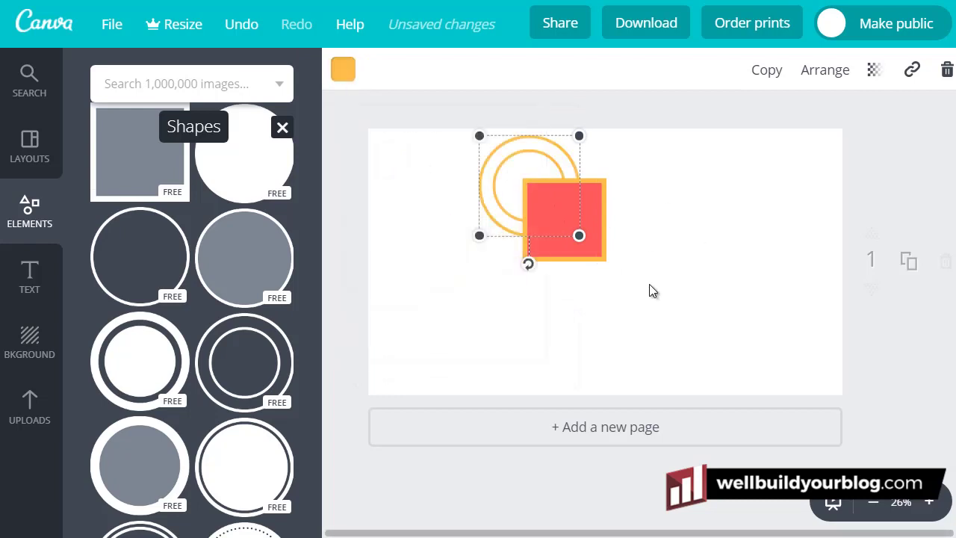
Delete the square and the double-ring circle from the page
scroll(291, 278, down, 8)
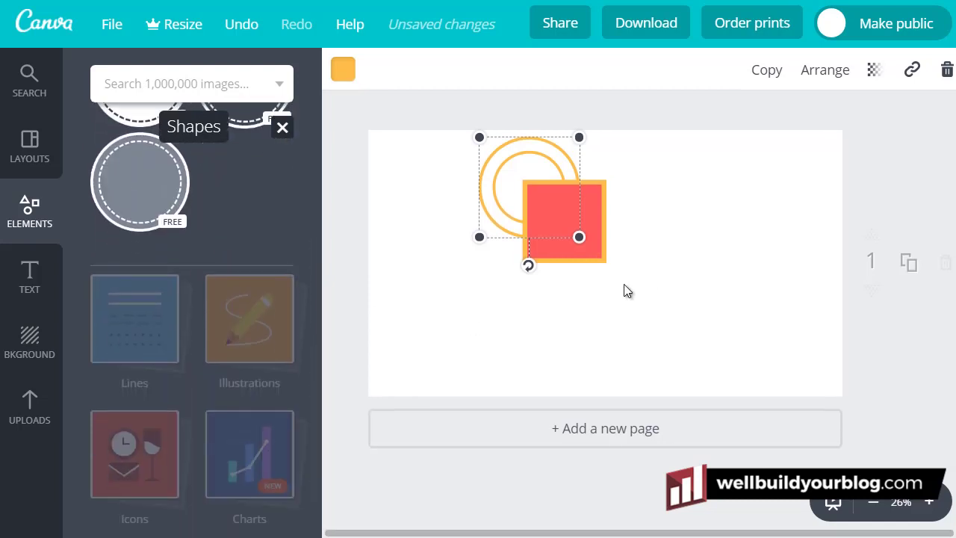
click(602, 212)
key(Delete)
click(565, 166)
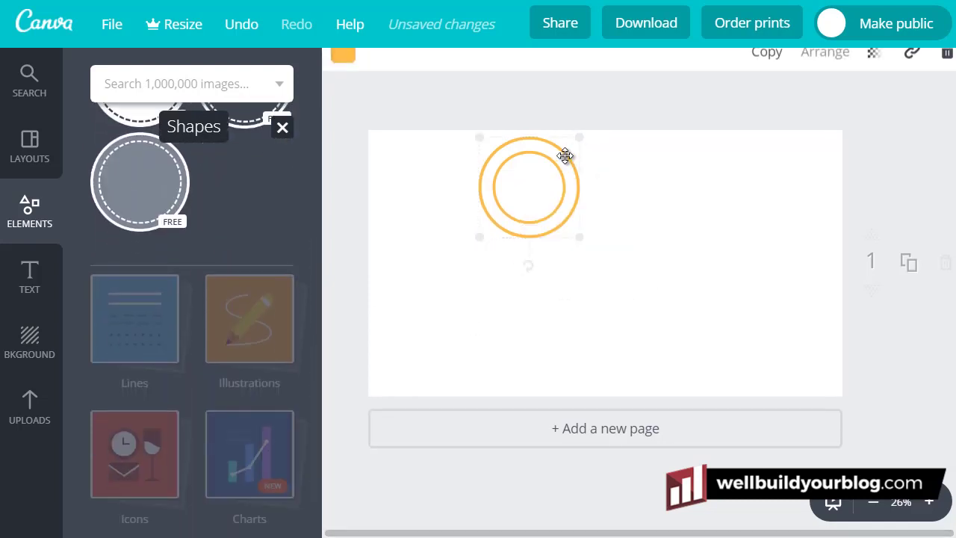
key(Delete)
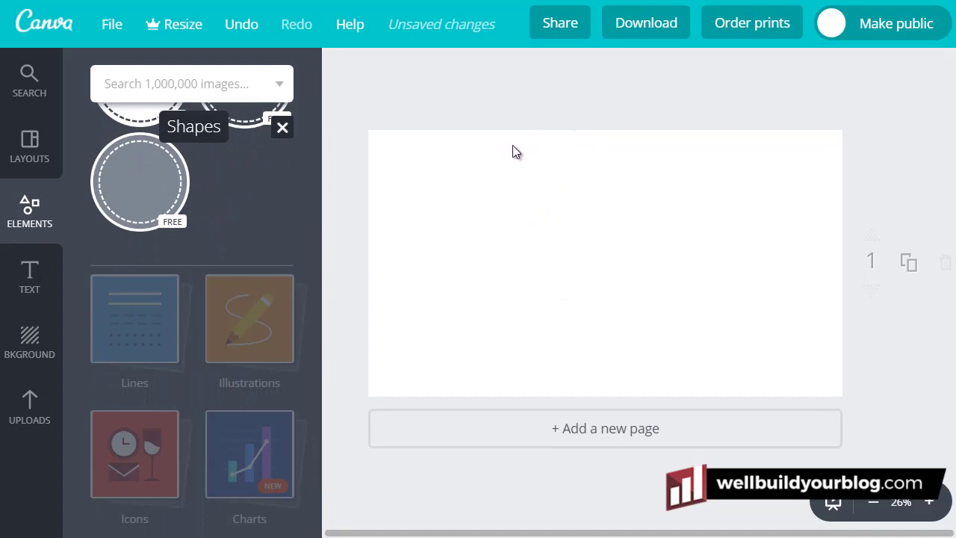
click(37, 276)
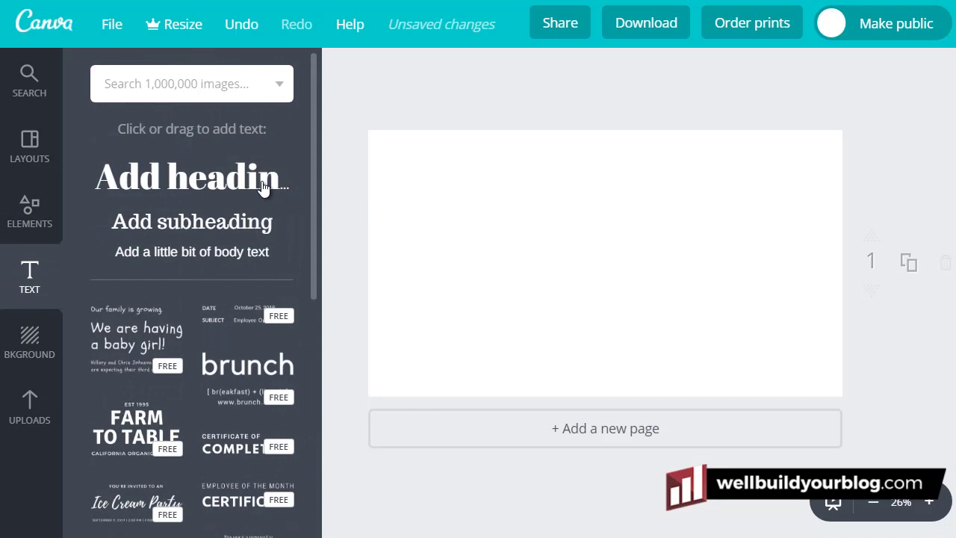
click(263, 188)
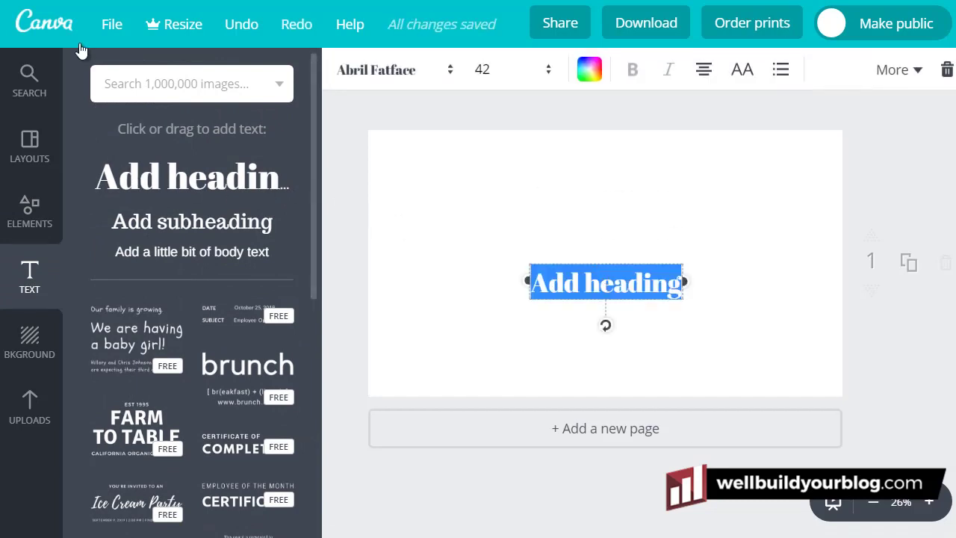
click(947, 69)
click(55, 75)
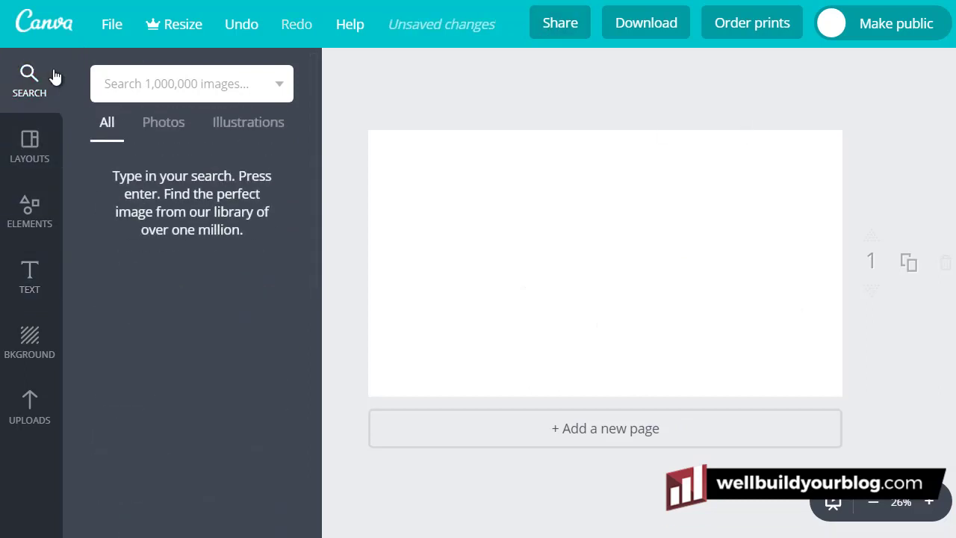
Add a heading text box to the blank page and replace its placeholder text with "Flade"
click(31, 276)
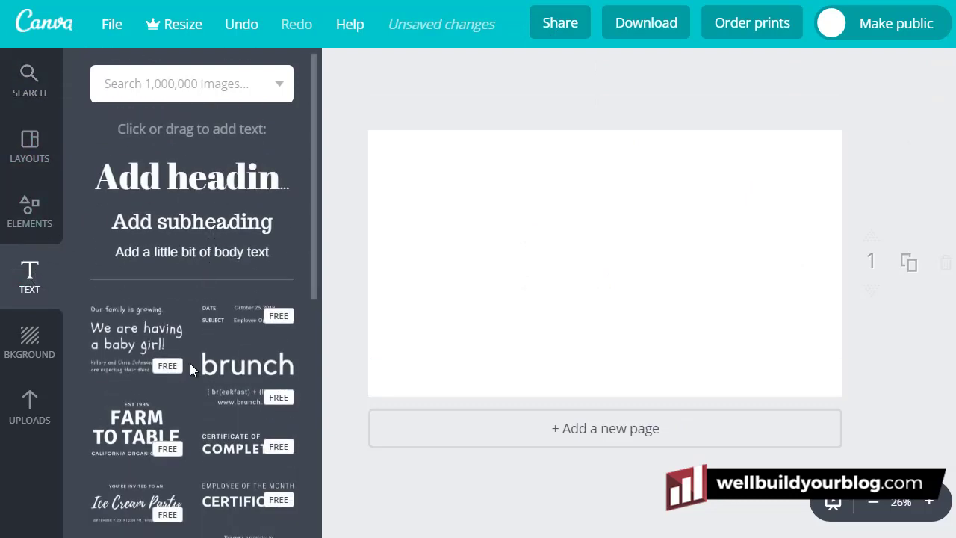
click(210, 183)
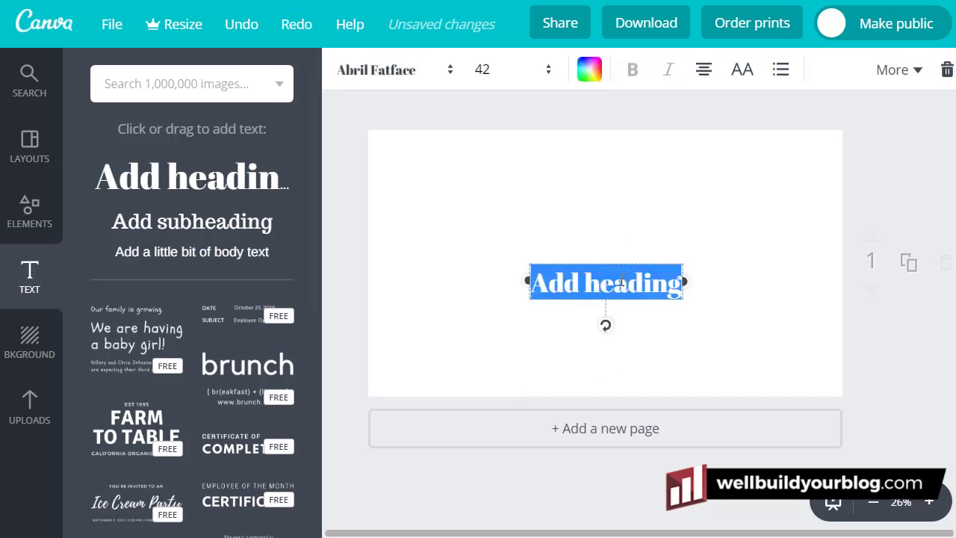
click(621, 283)
drag(680, 282, 526, 280)
text(Flade)
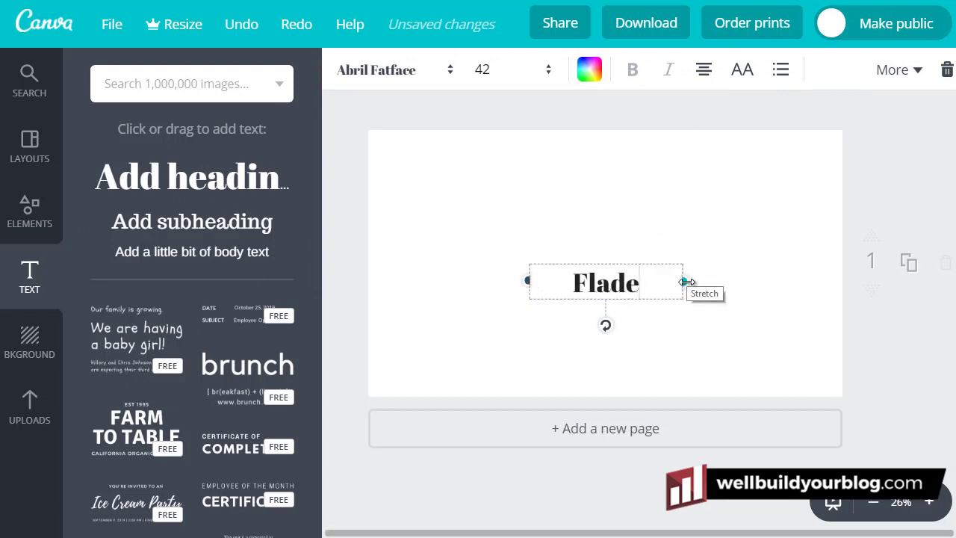
Widen the "Flade" text box on both sides and move it to the middle of the page
drag(642, 281, 572, 287)
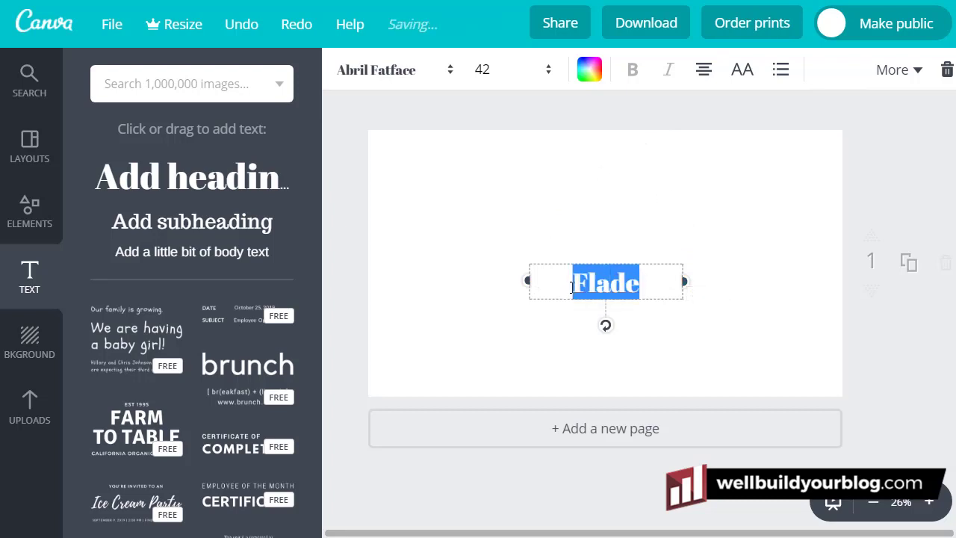
drag(689, 281, 794, 281)
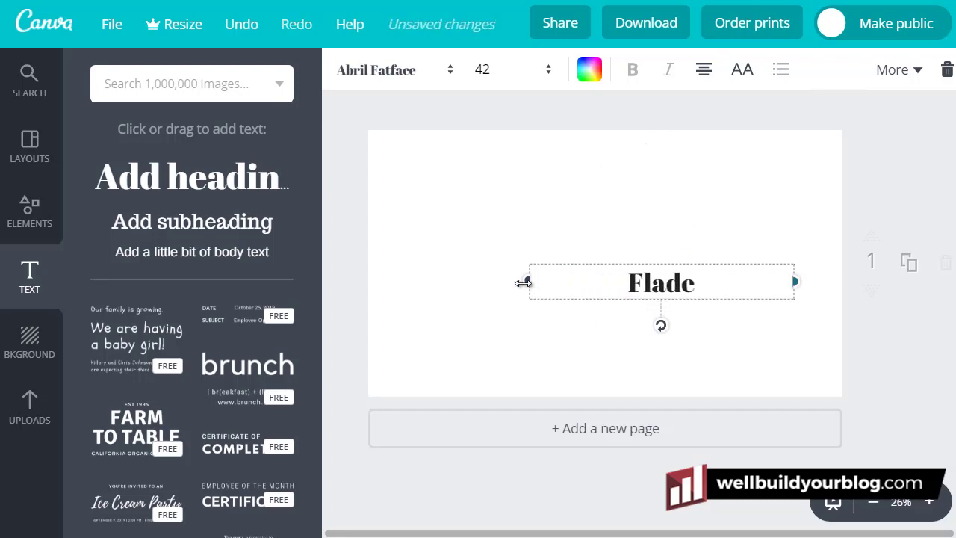
drag(525, 280, 410, 281)
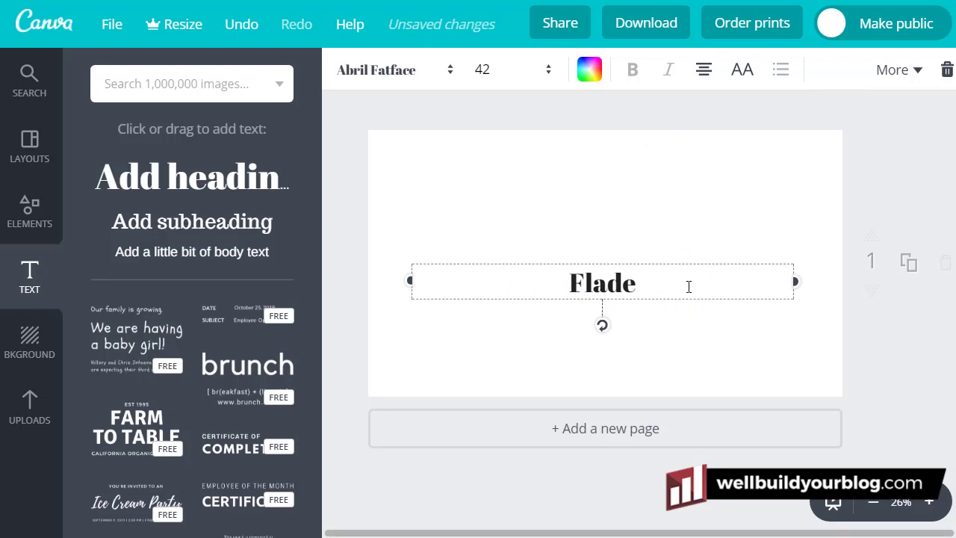
drag(688, 286, 691, 263)
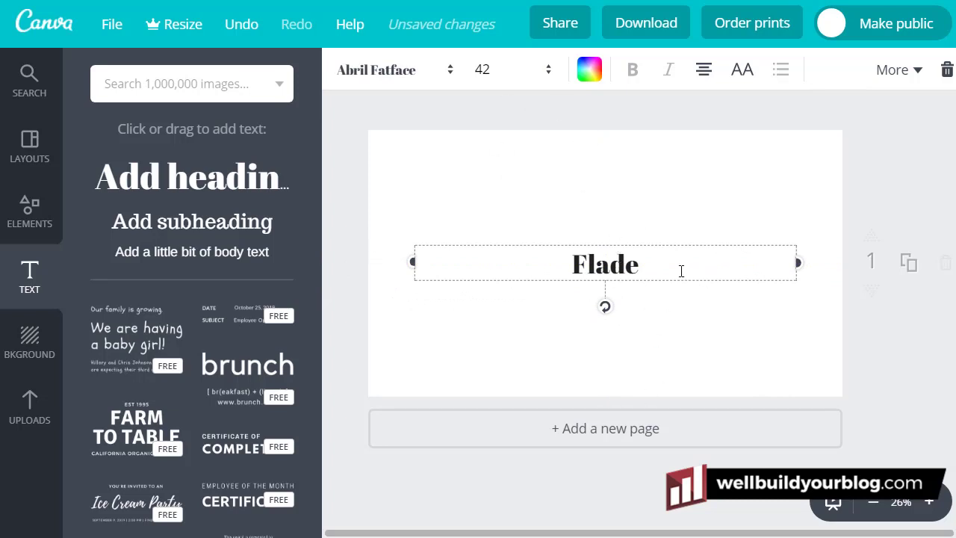
Set the heading's font size to 104 and reposition its text box at the center of the page
drag(681, 271, 583, 265)
click(548, 71)
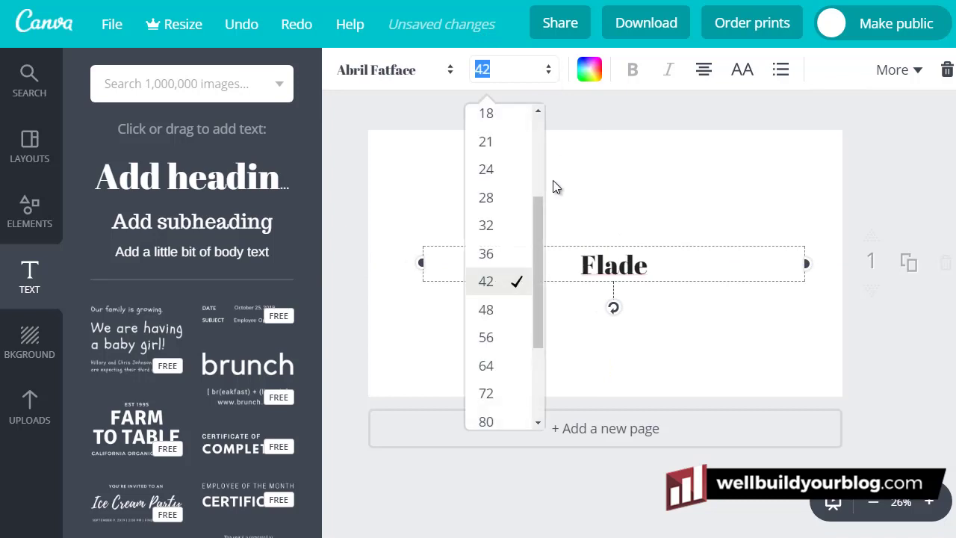
drag(540, 217, 544, 286)
click(493, 369)
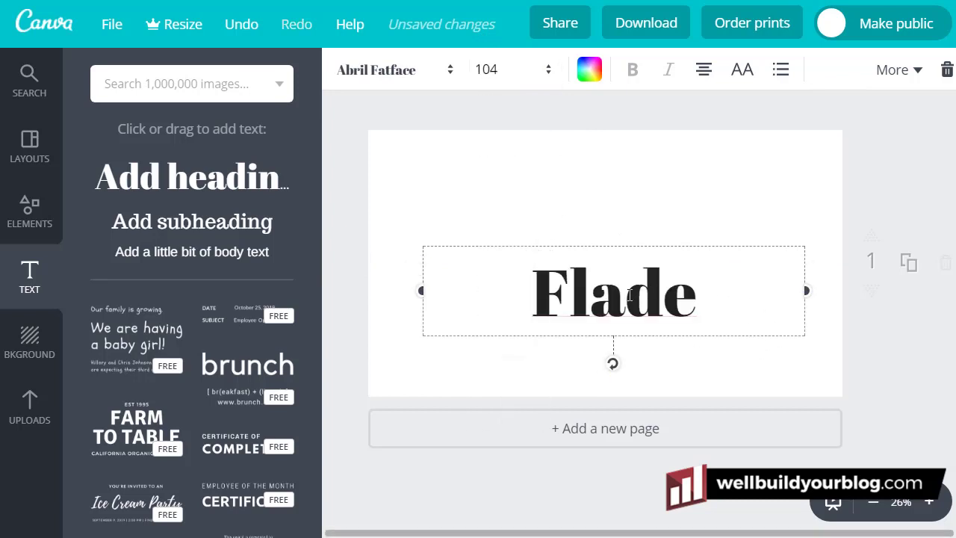
drag(608, 337, 607, 316)
drag(625, 345, 612, 343)
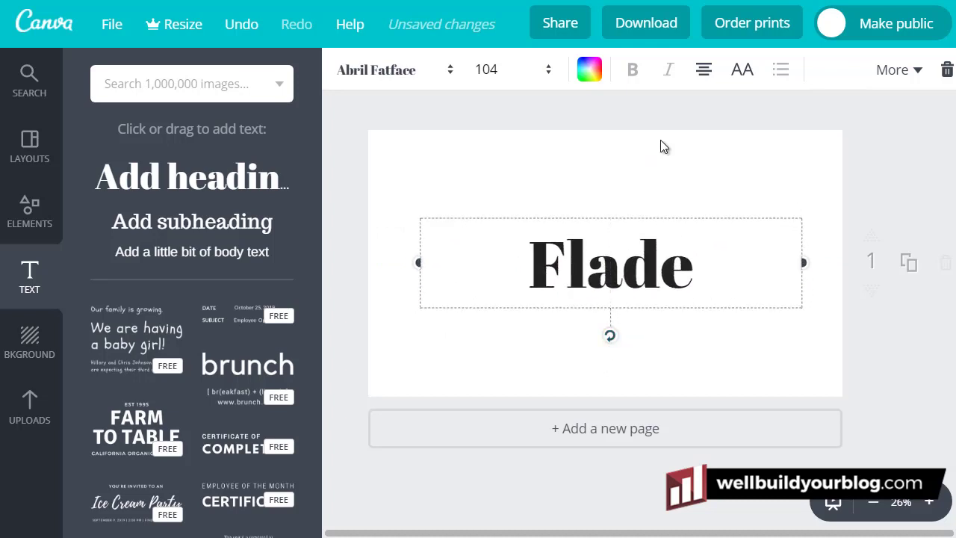
Switch the heading's uppercase formatting on and back off, and open its text alignment options
click(745, 78)
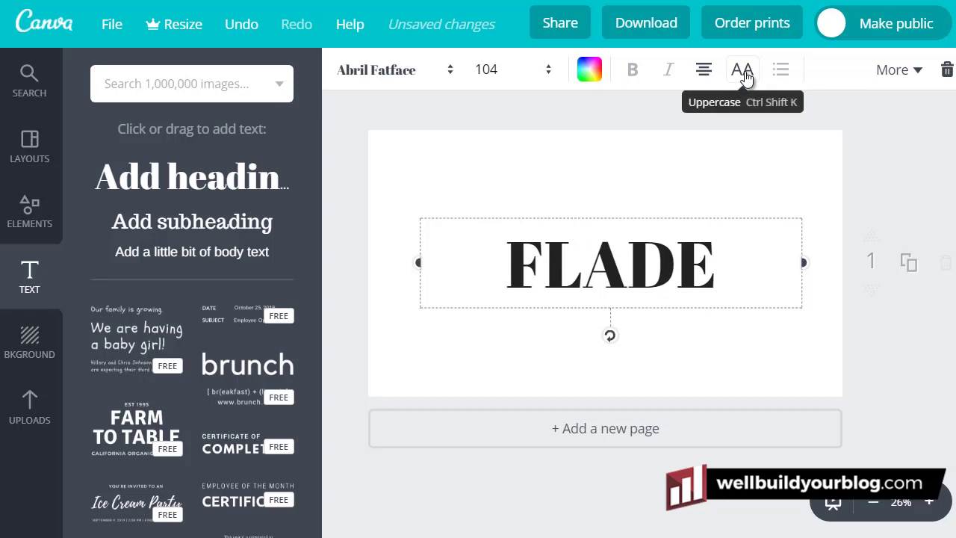
click(745, 78)
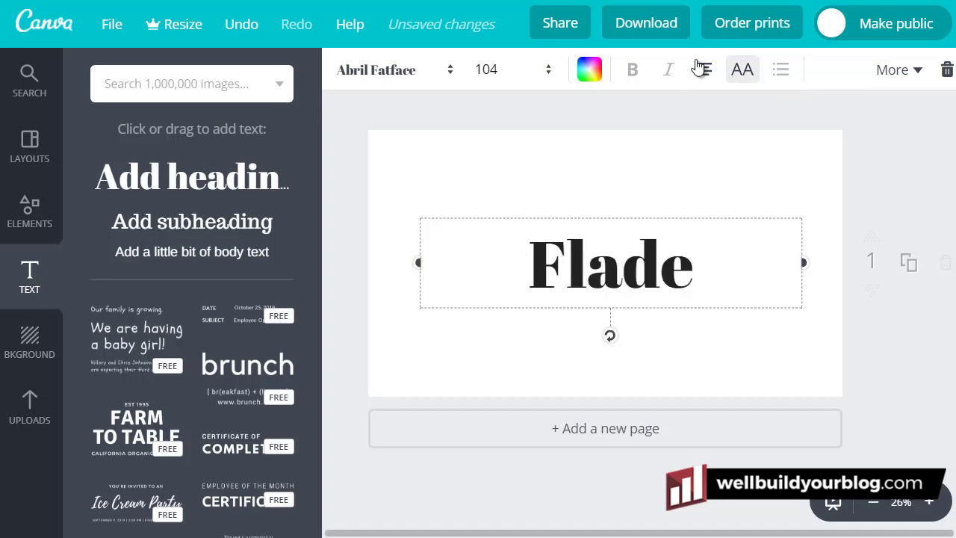
click(704, 69)
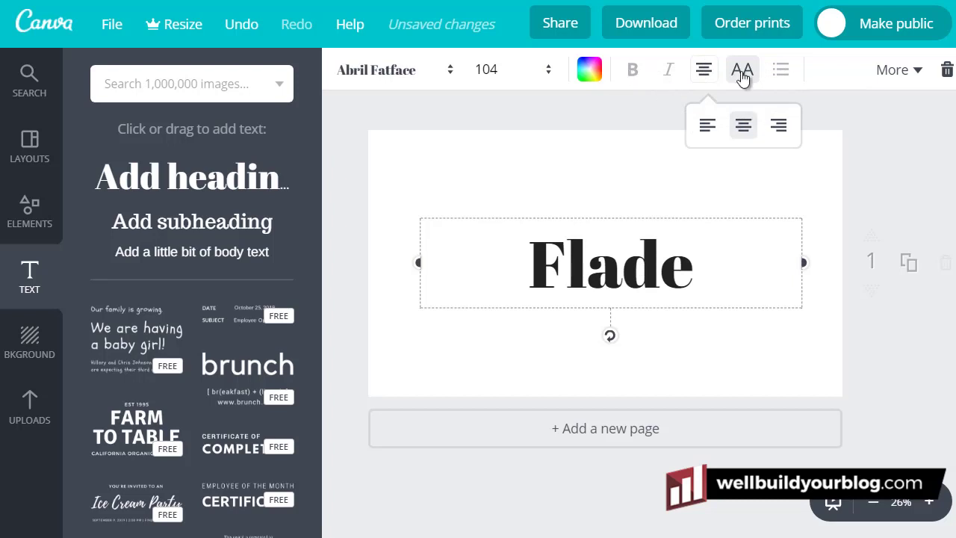
click(743, 78)
click(743, 75)
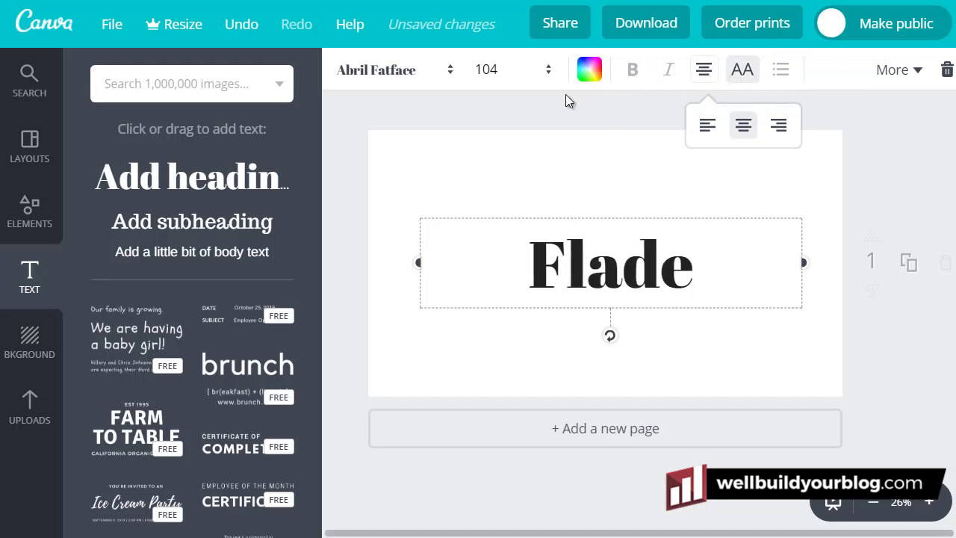
Color the heading with the dark green of the default palette
click(590, 70)
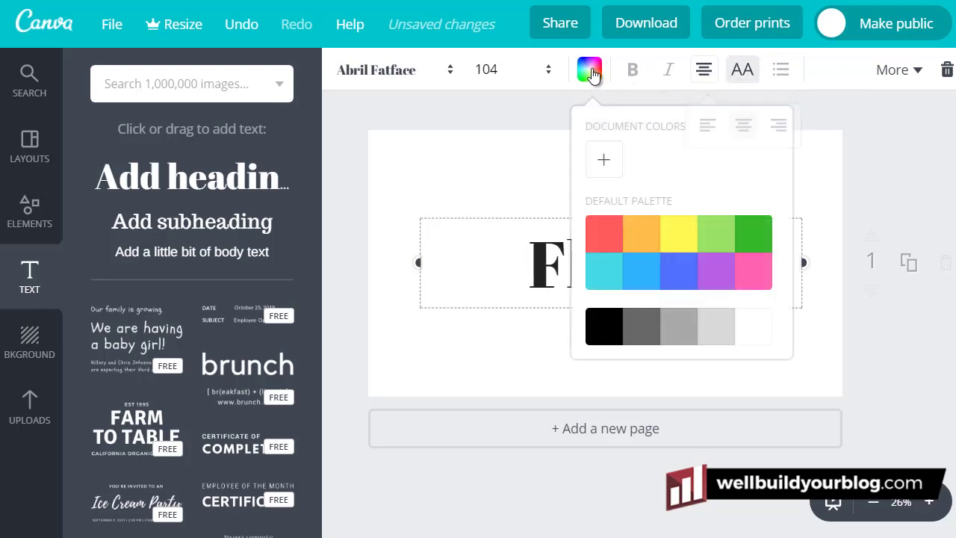
click(768, 236)
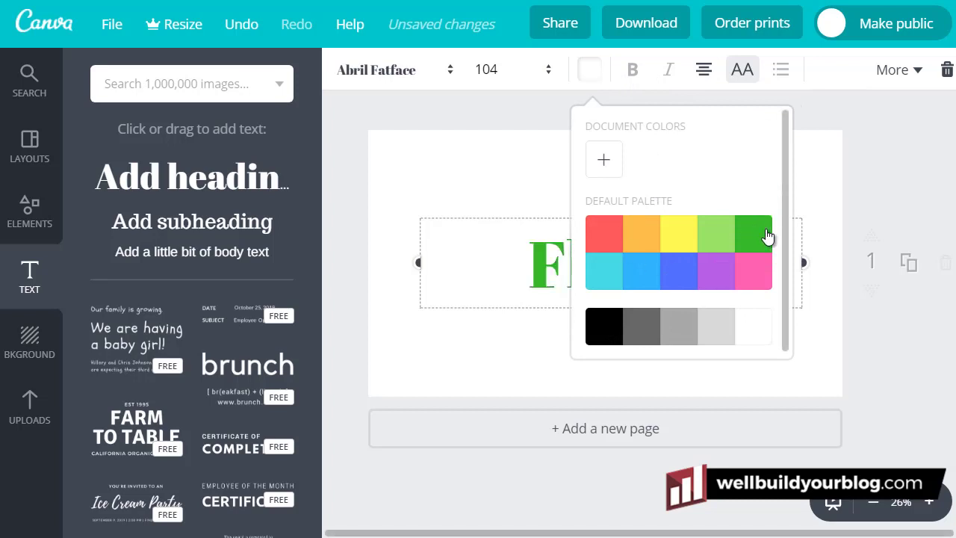
click(565, 237)
Give the whole "Flade" heading a custom green document color with the code 00900c
key(ctrl+a)
click(590, 70)
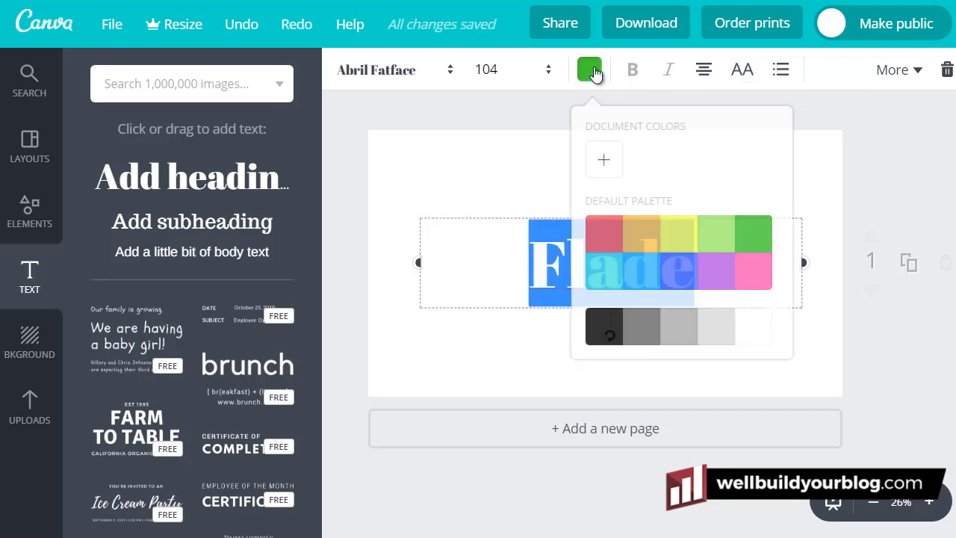
click(604, 163)
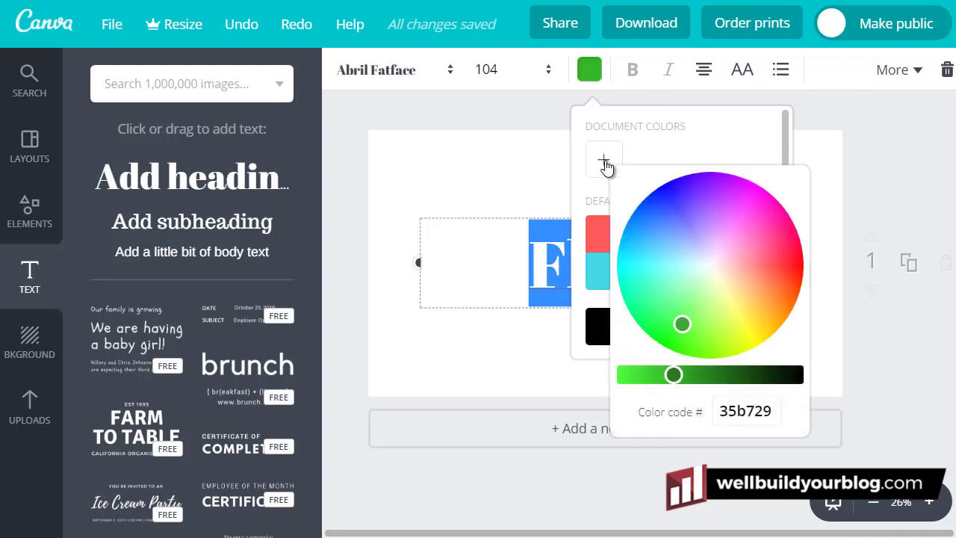
drag(675, 377, 708, 375)
drag(686, 329, 659, 324)
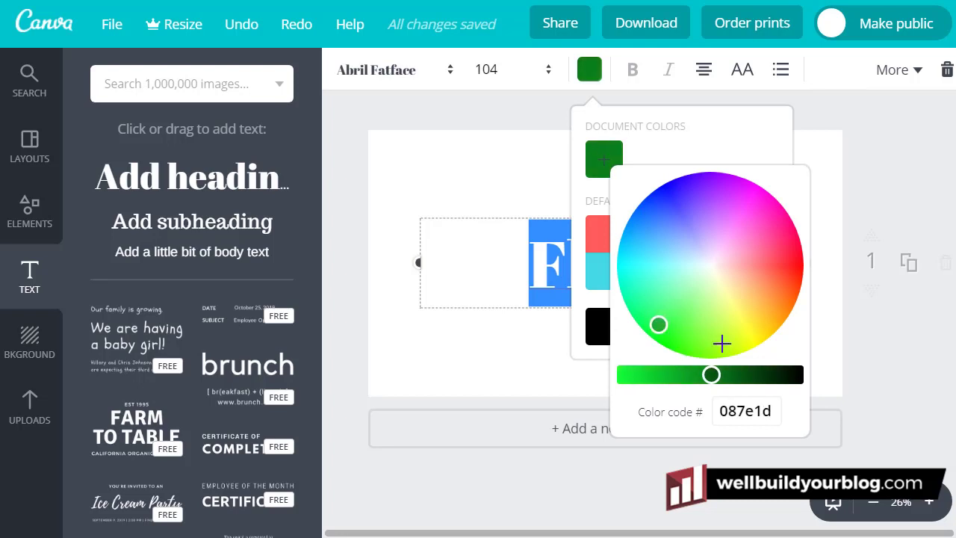
click(725, 336)
mouse_move(711, 374)
mouse_down()
mouse_move(645, 374)
mouse_move(703, 374)
mouse_up()
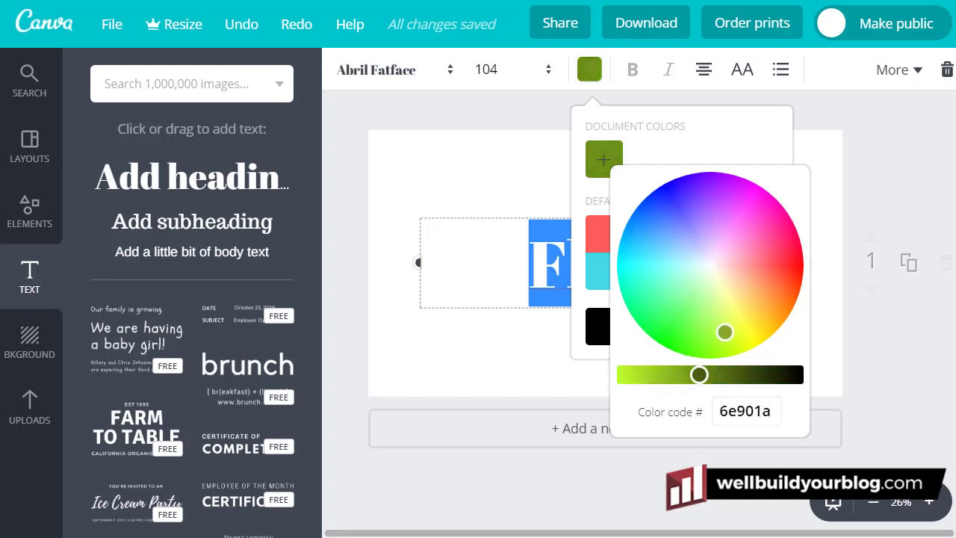
drag(714, 340, 665, 336)
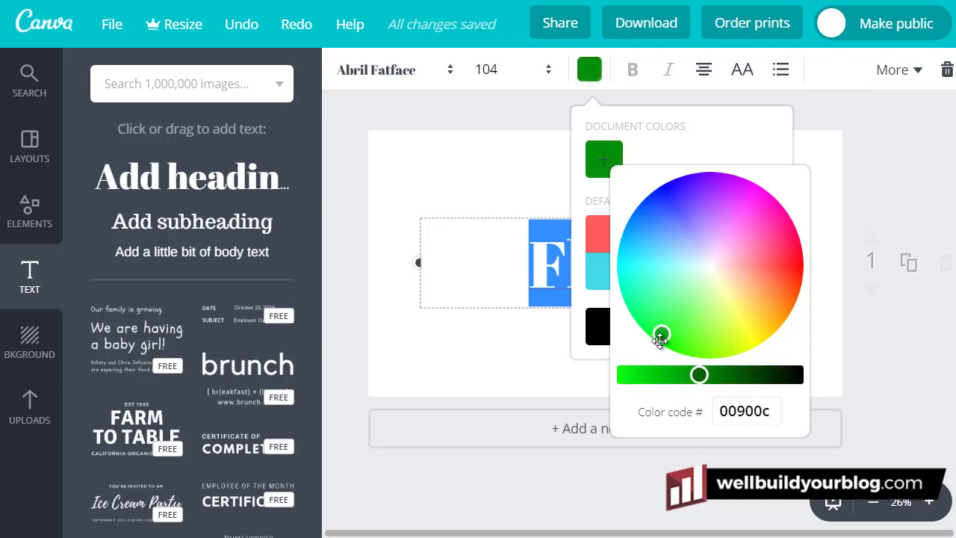
click(772, 414)
click(522, 340)
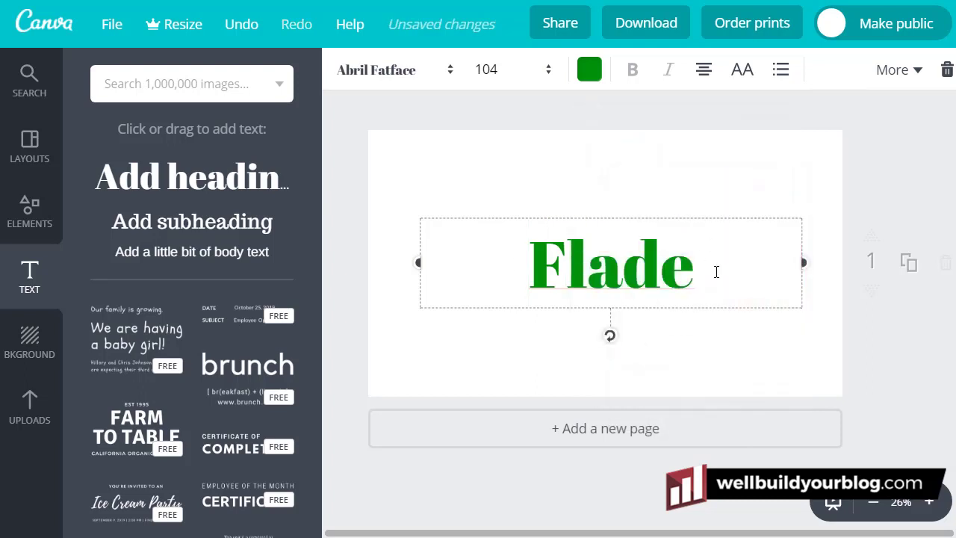
Change the "Flade" heading's font to Alfa Slab One
drag(715, 258, 535, 265)
click(452, 71)
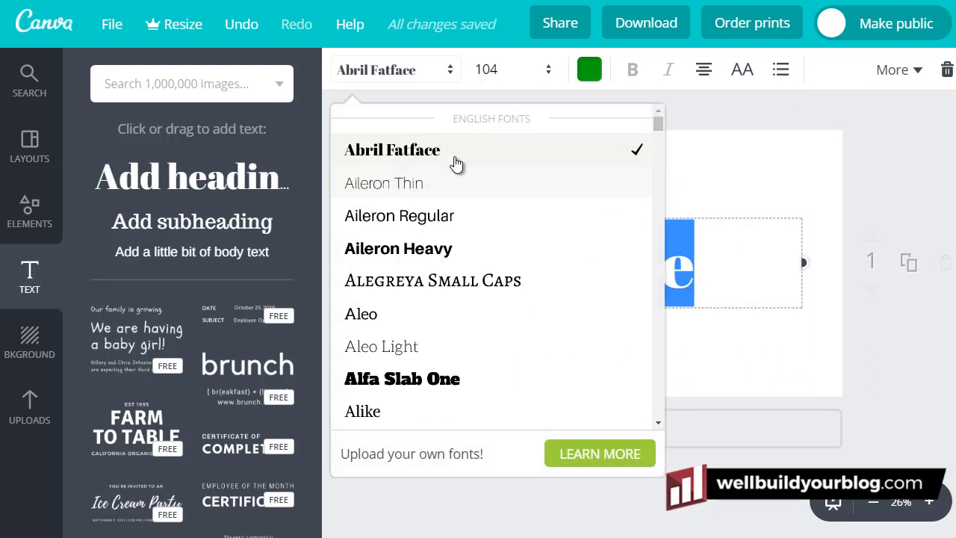
scroll(456, 164, down, 3)
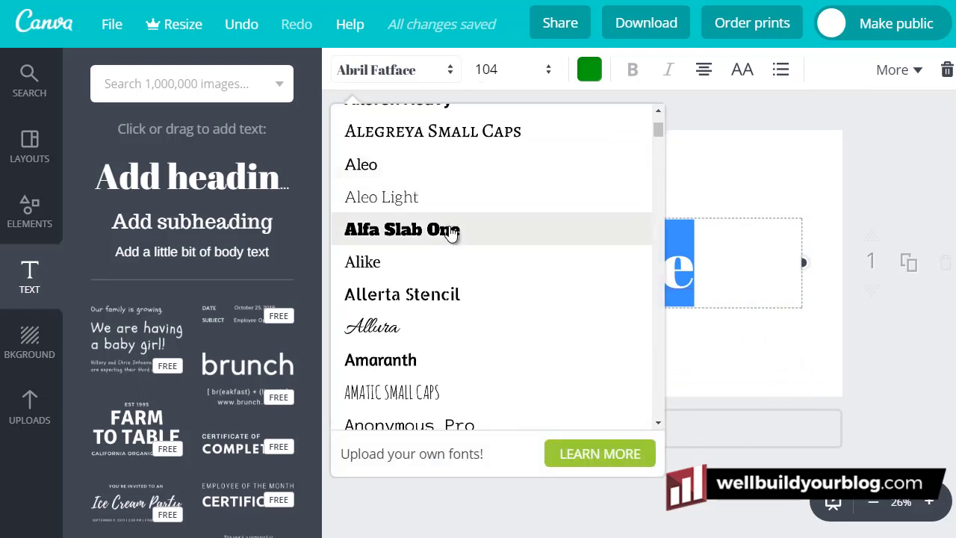
click(478, 232)
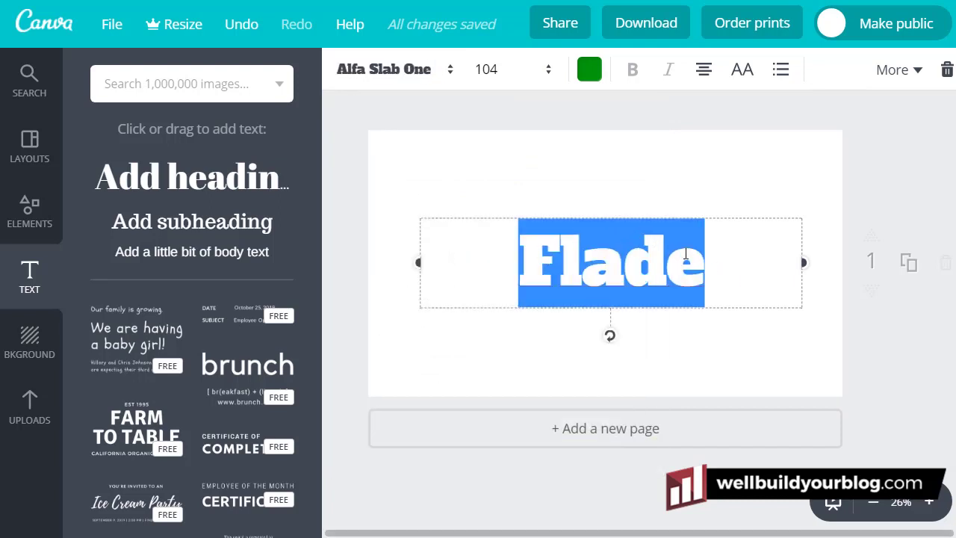
click(546, 239)
Change the "Flade" heading's font to Aleo
drag(520, 261, 705, 262)
click(451, 75)
click(395, 247)
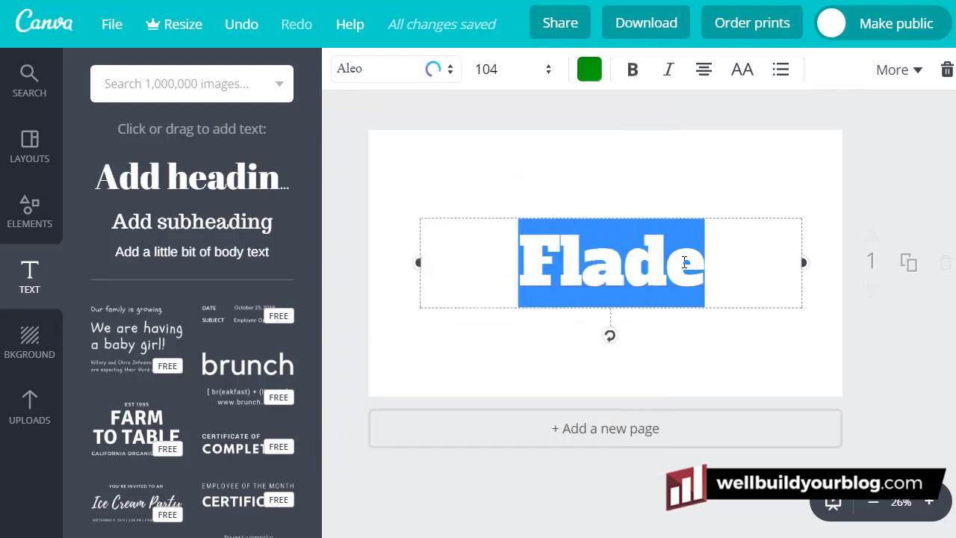
click(711, 256)
Change the "Flade" heading's font to the script typeface Allura
drag(709, 258, 530, 263)
click(449, 75)
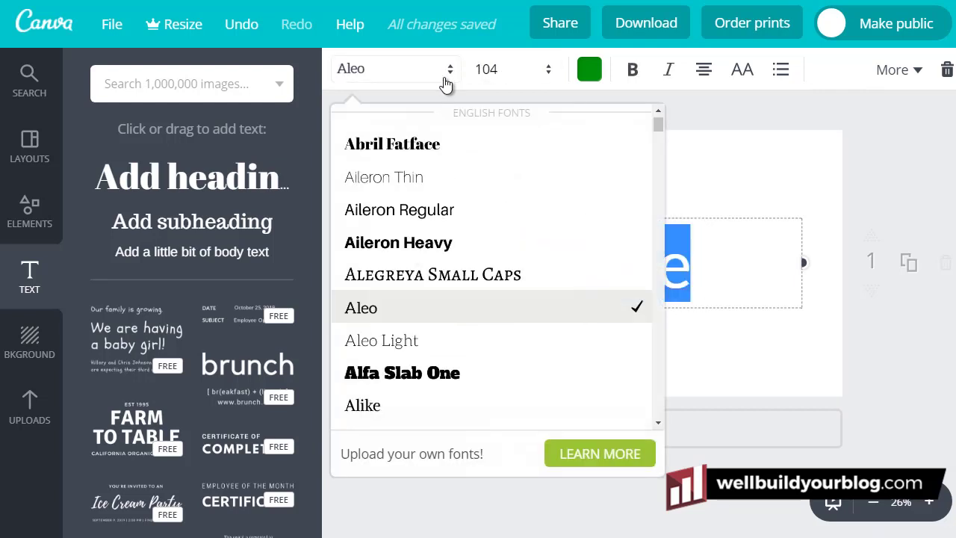
scroll(495, 289, down, 4)
click(448, 185)
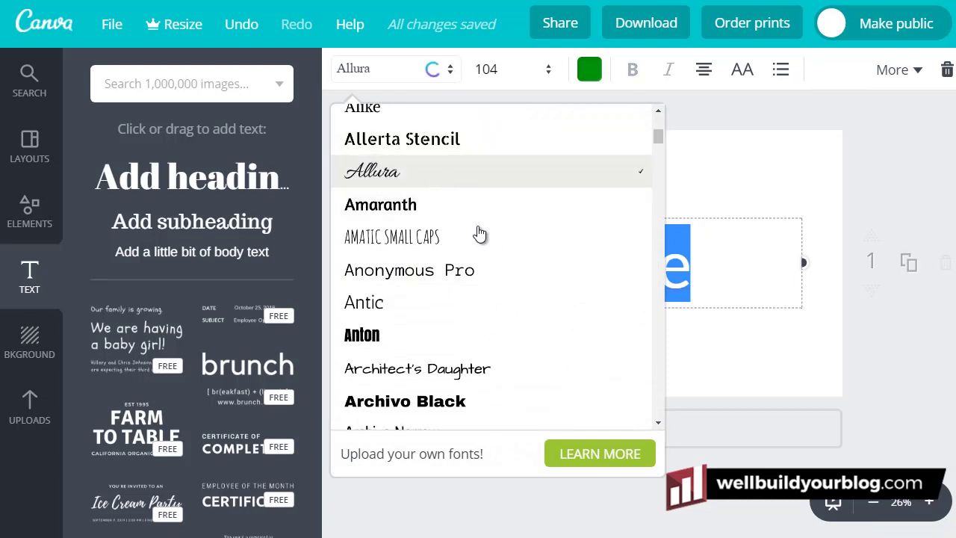
click(687, 267)
Browse further through the English fonts and apply Edo to the "Flade" heading
drag(694, 266, 549, 263)
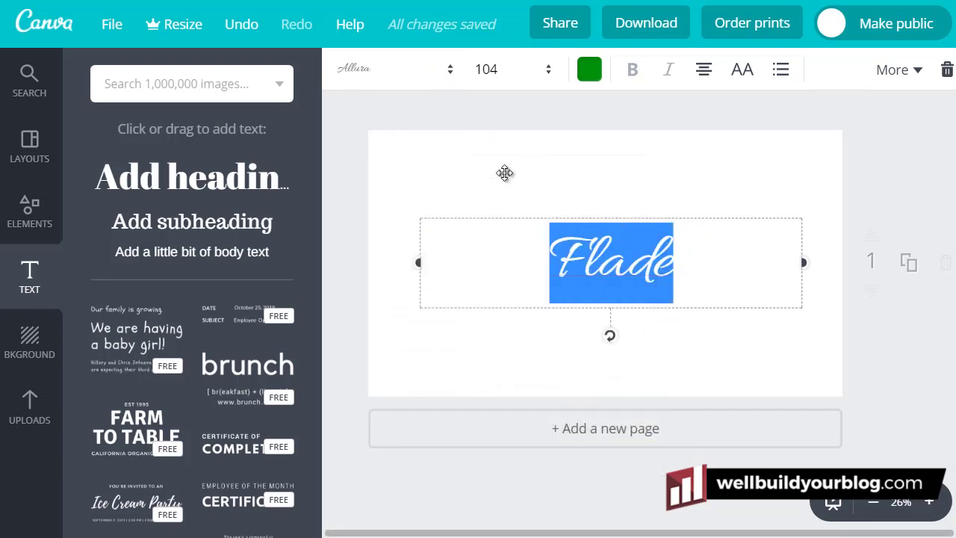
click(450, 75)
scroll(435, 318, down, 3)
scroll(435, 317, down, 4)
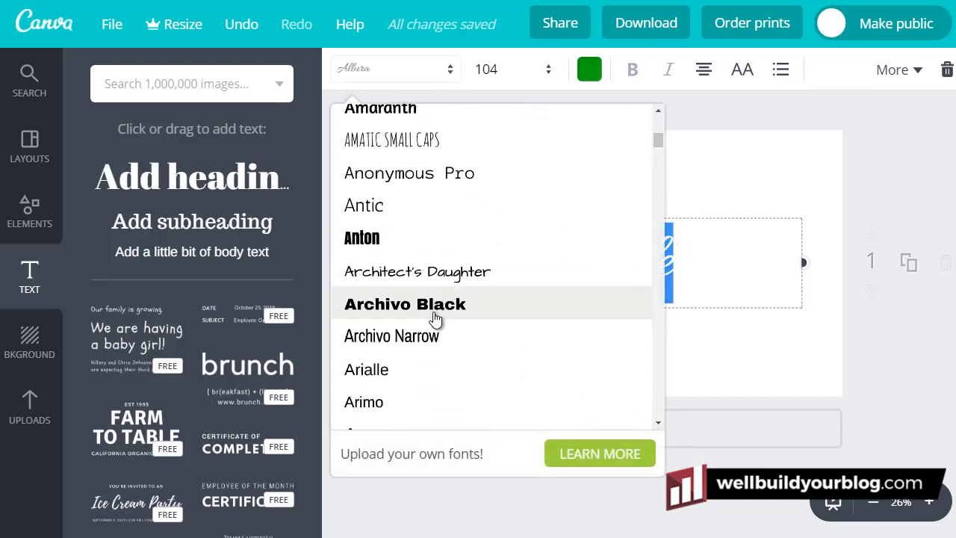
scroll(437, 254, down, 6)
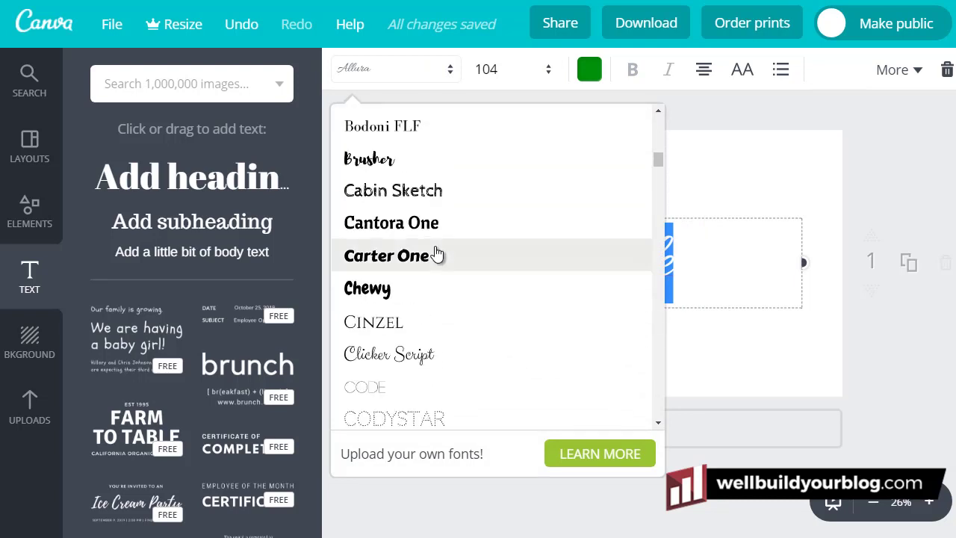
scroll(435, 239, down, 6)
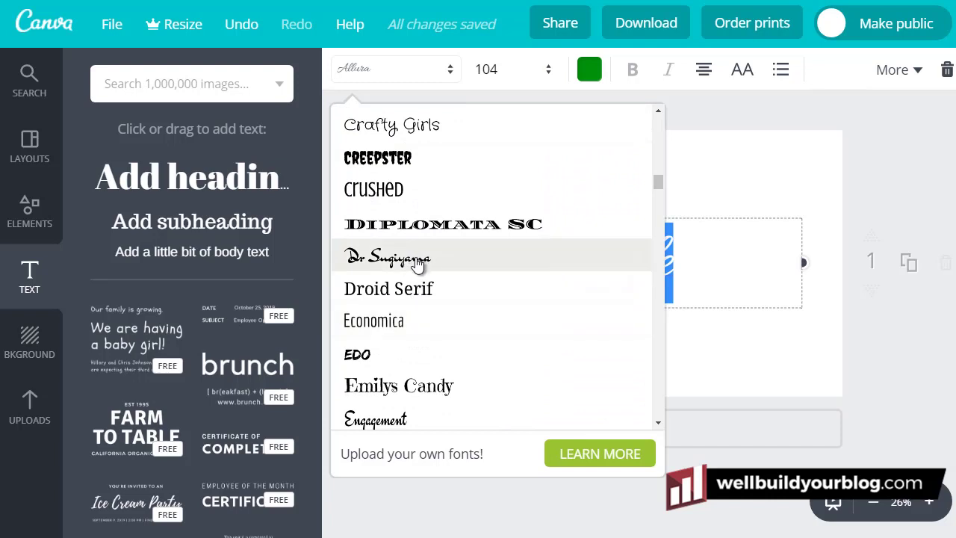
scroll(418, 273, down, 1)
click(396, 283)
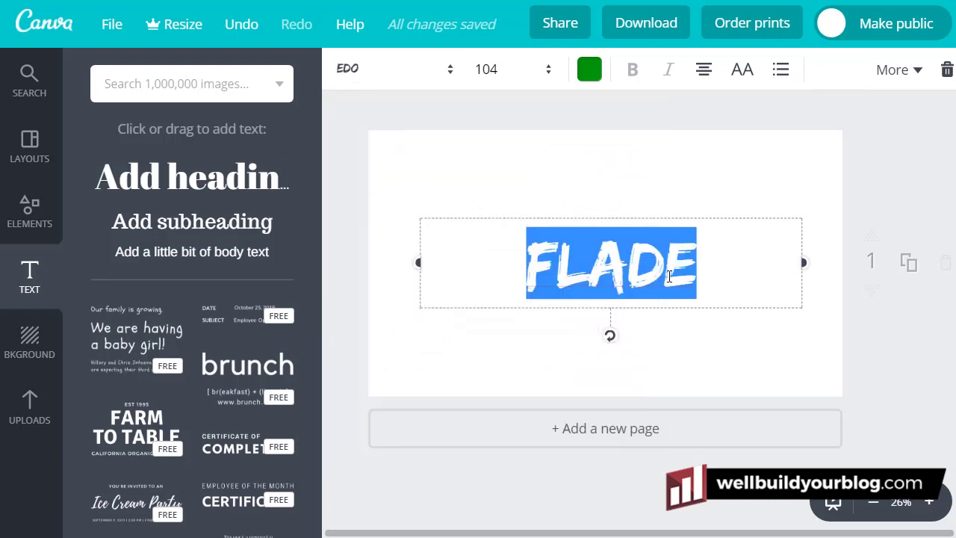
click(736, 270)
Change the "Flade" heading's font to Grand Hotel
drag(738, 269, 505, 249)
drag(710, 262, 511, 237)
click(448, 68)
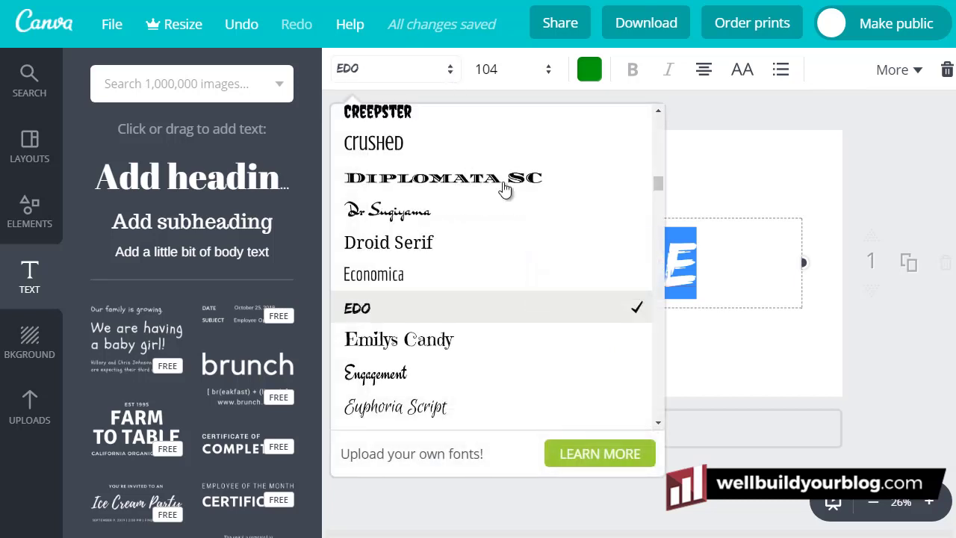
drag(657, 192, 661, 202)
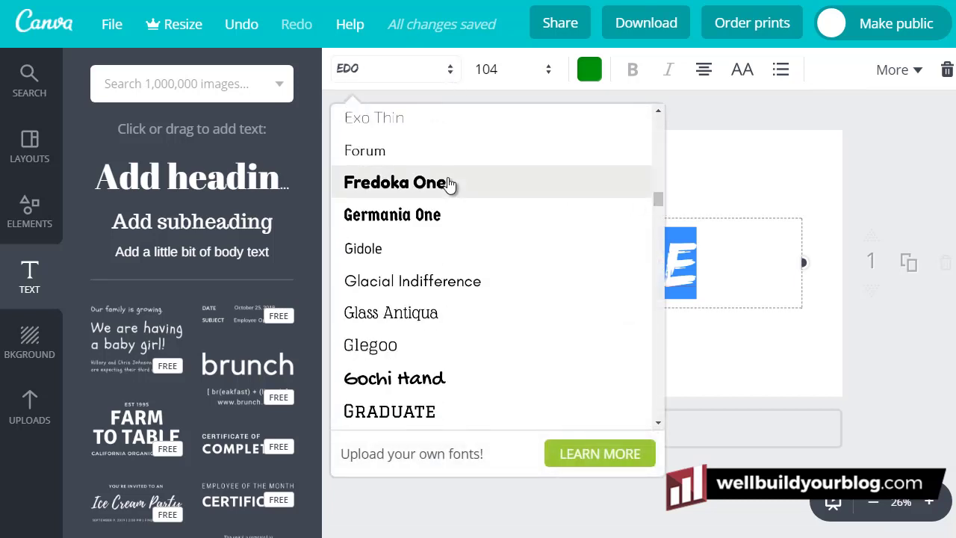
scroll(363, 280, down, 2)
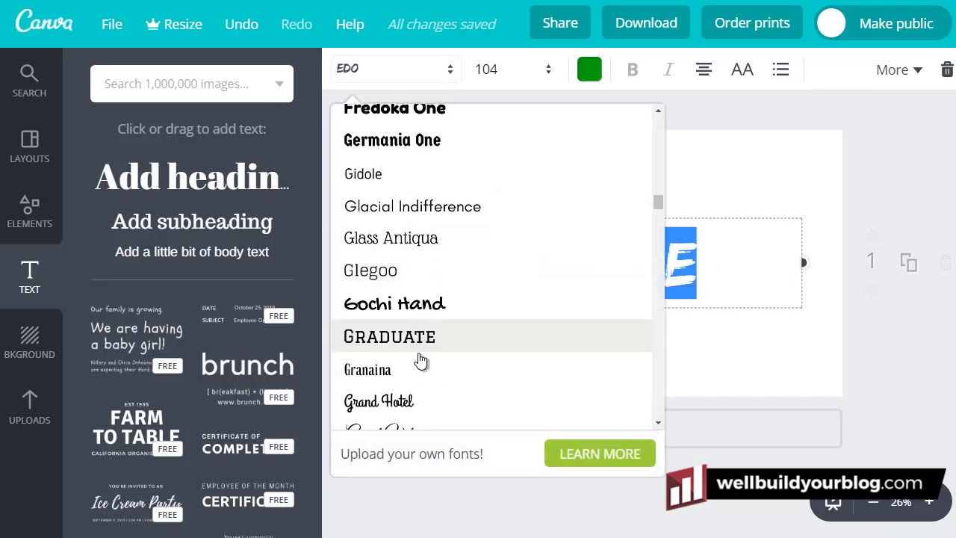
click(419, 402)
Change the "Flade" heading's font to Hitchcut
drag(693, 266, 450, 78)
click(451, 75)
drag(660, 192, 658, 213)
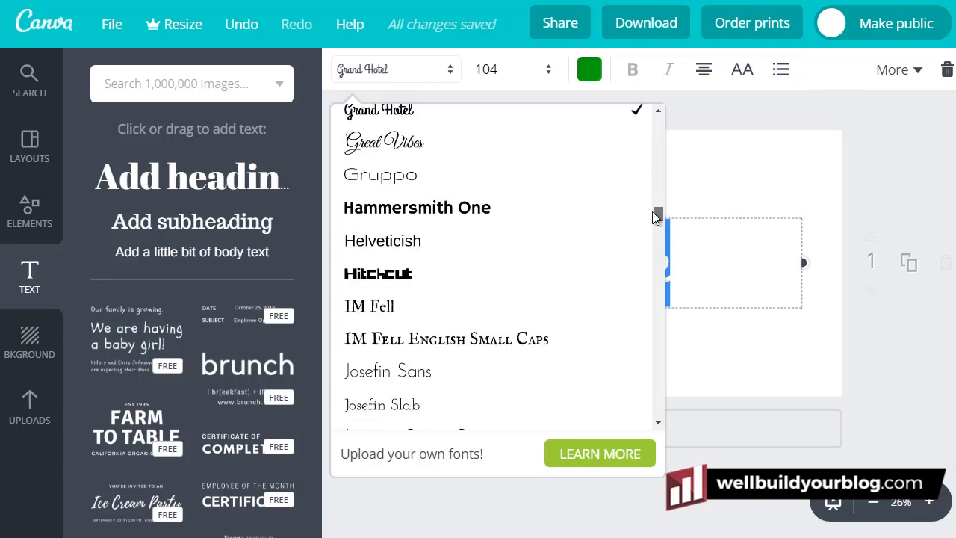
click(356, 277)
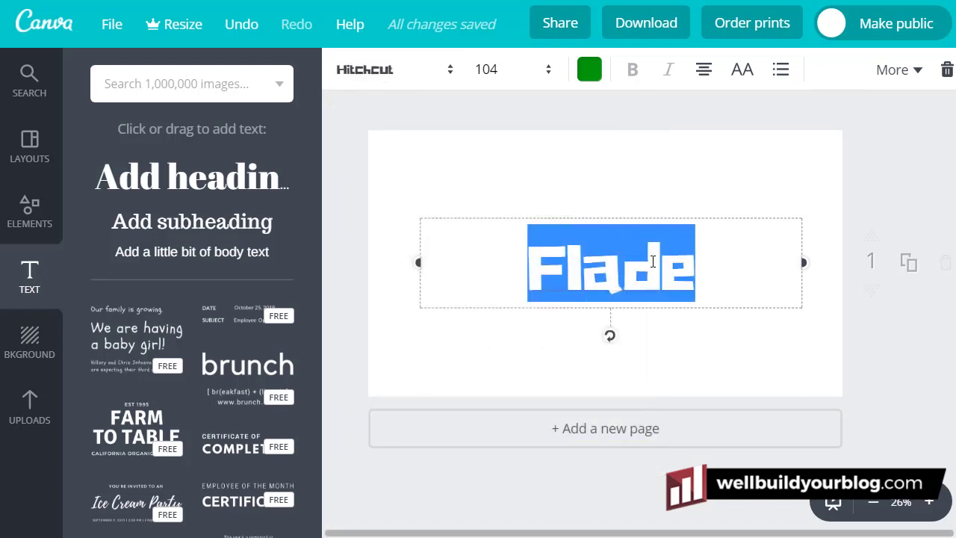
click(687, 220)
click(660, 262)
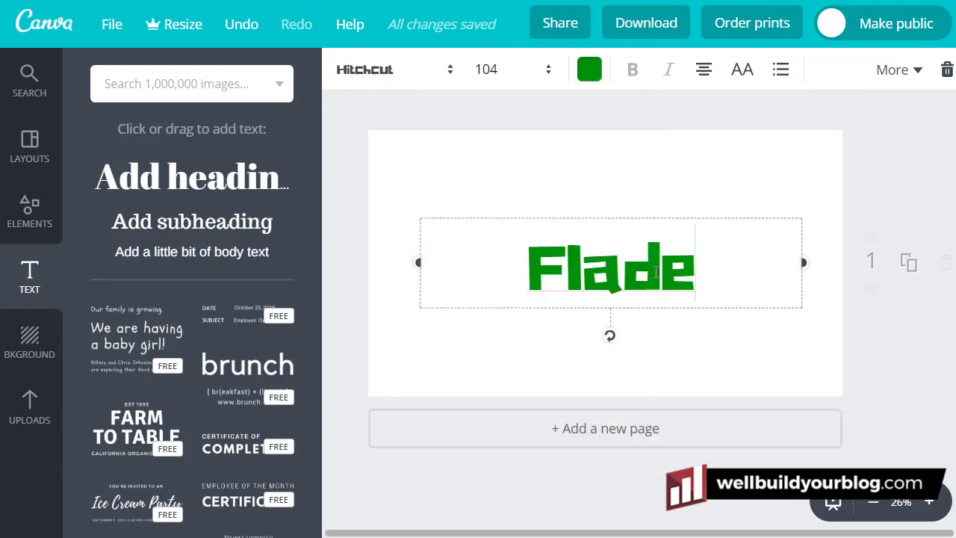
drag(696, 261, 484, 259)
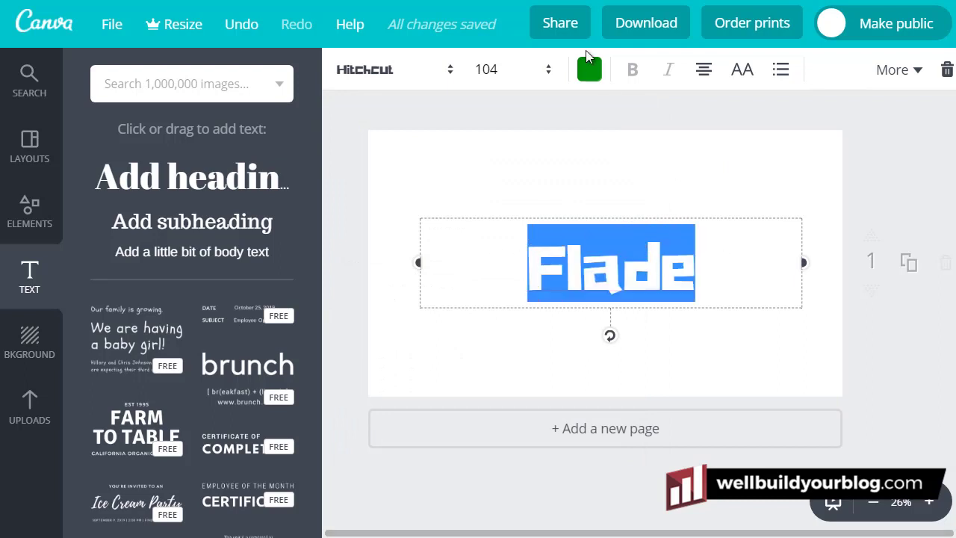
click(589, 69)
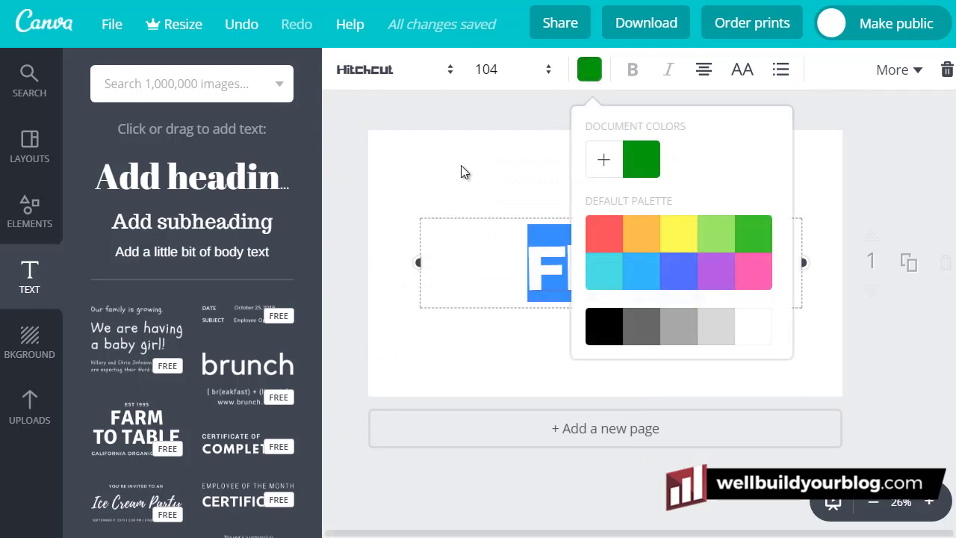
click(578, 312)
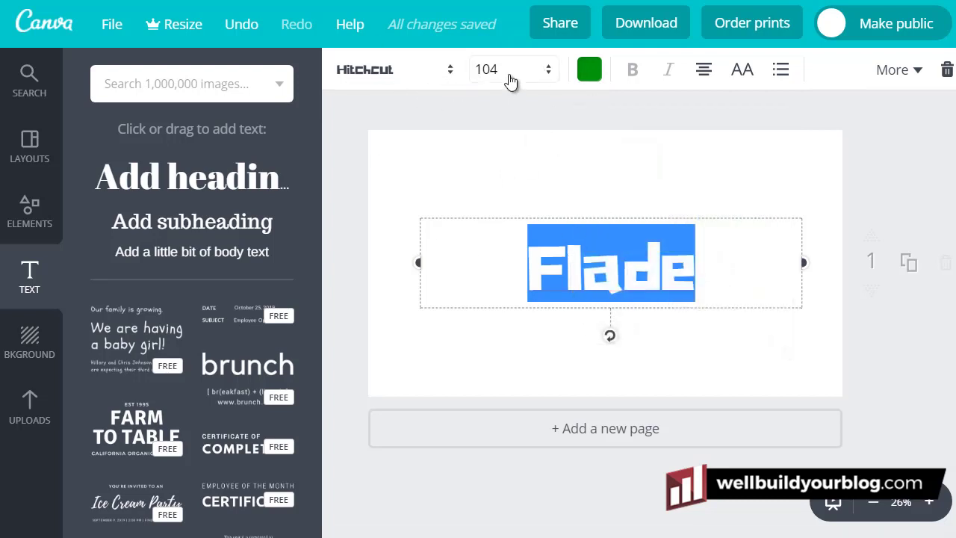
Set the "Flade" heading's font size to 144 and move the heading up to the centre of the page
click(549, 69)
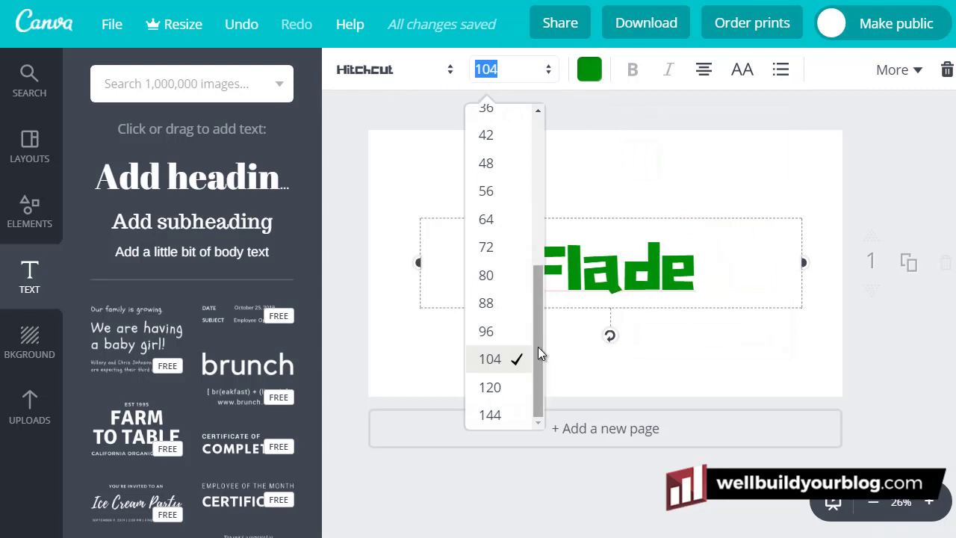
click(515, 70)
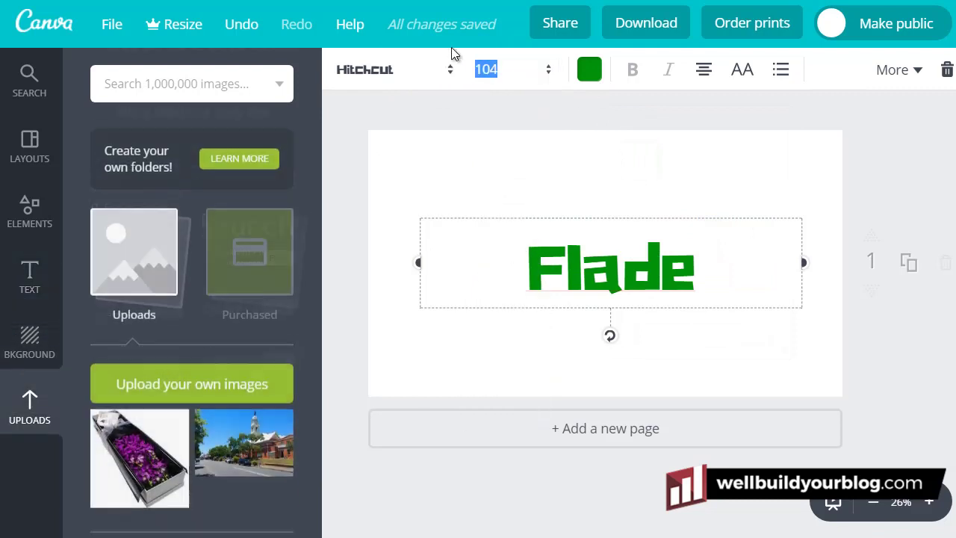
click(553, 69)
click(493, 422)
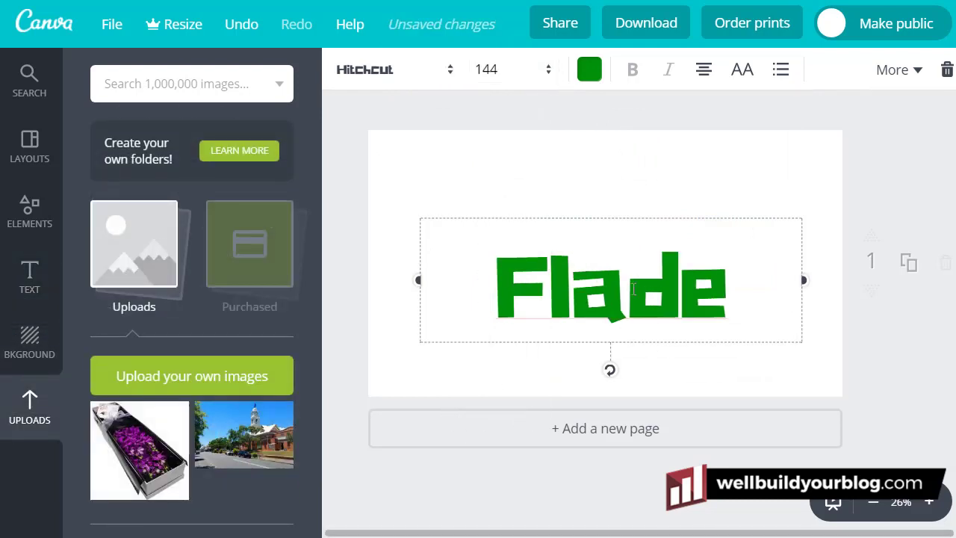
drag(602, 342, 592, 313)
click(699, 351)
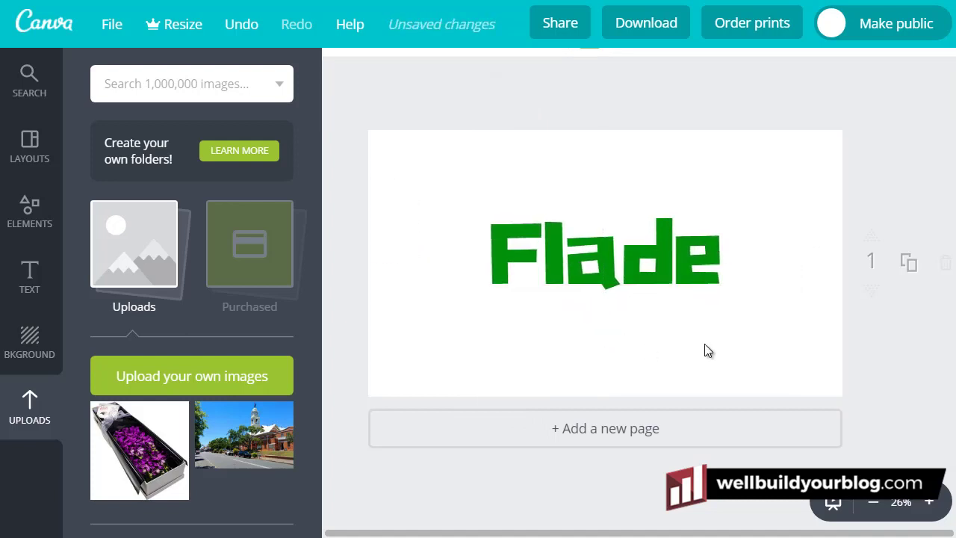
Add a subheading text element and place it directly below the "Flade" heading
click(41, 267)
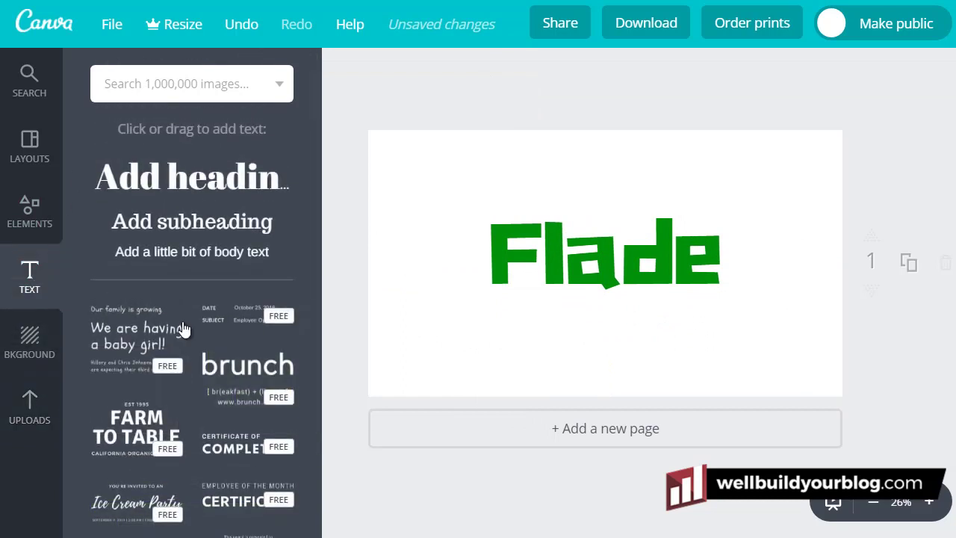
click(228, 224)
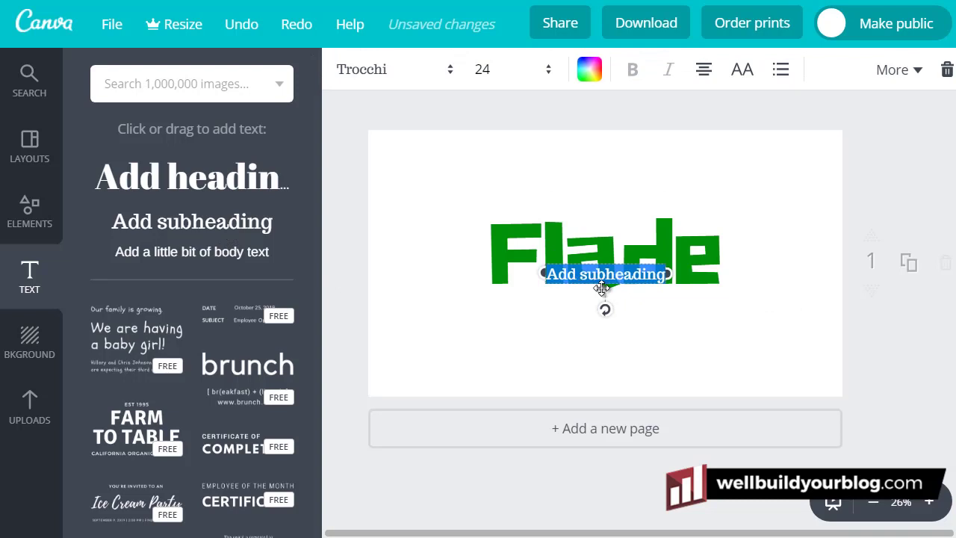
drag(602, 288, 605, 326)
Replace the subheading's placeholder text with "INDUSTRIES" and widen its text box on both sides to about 933 × 85
click(646, 308)
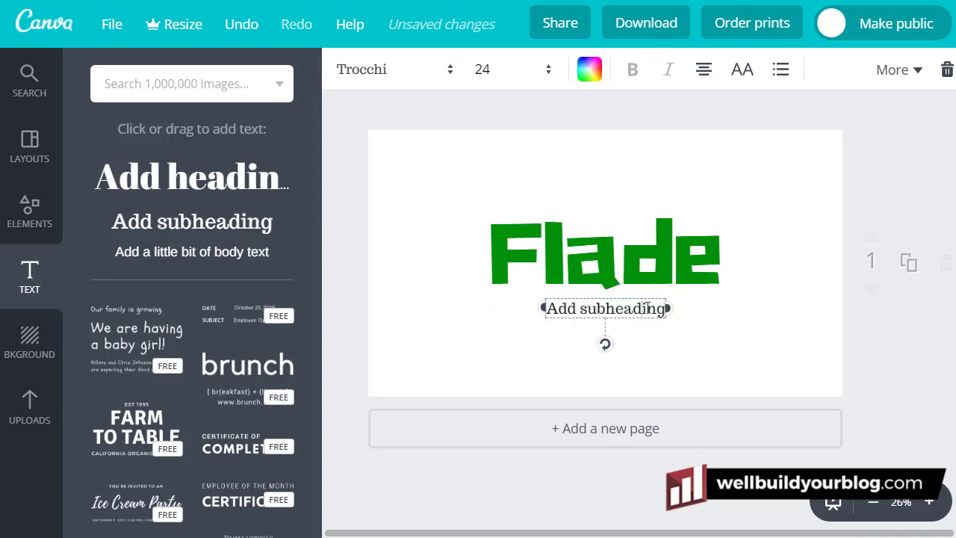
triple_click(655, 308)
text(OIN)
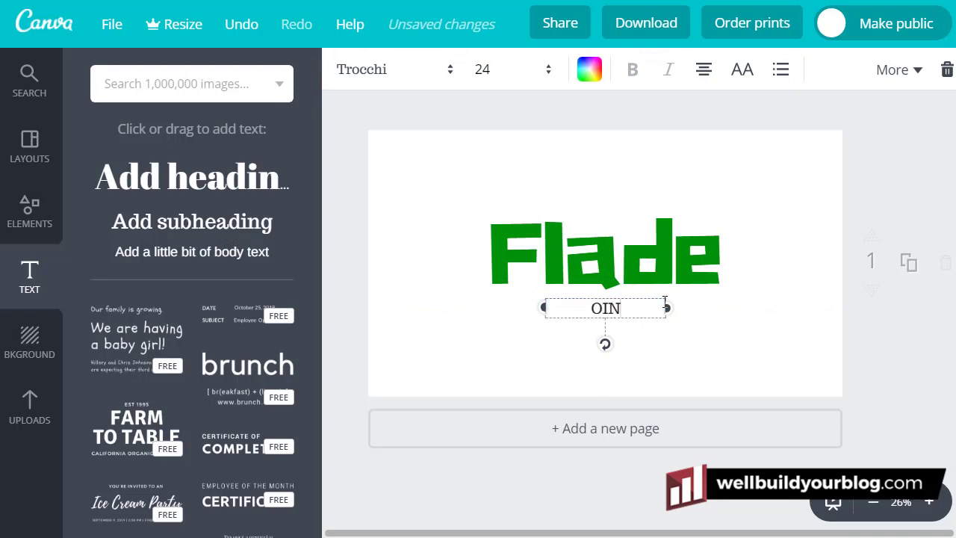
text(DUSRTI)
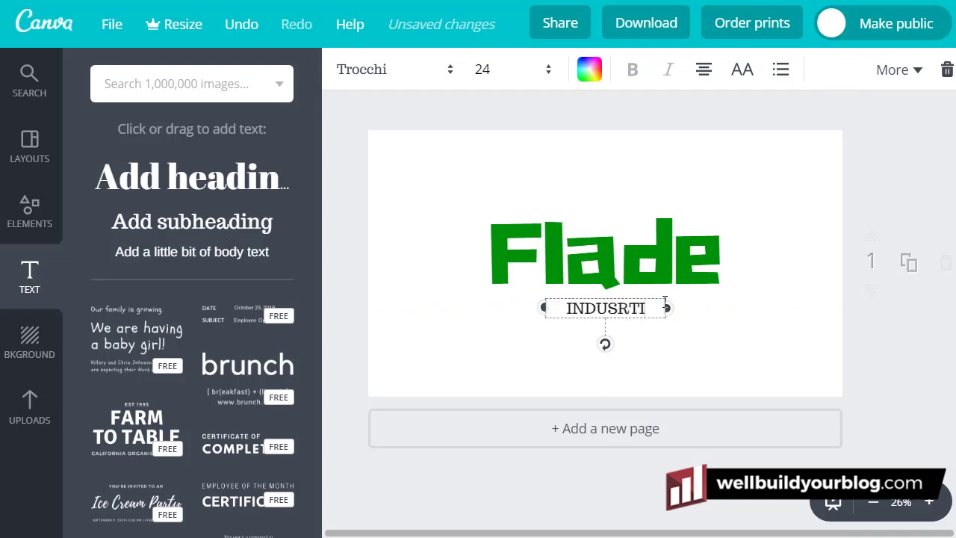
key(BackSpace)
key(BackSpace)
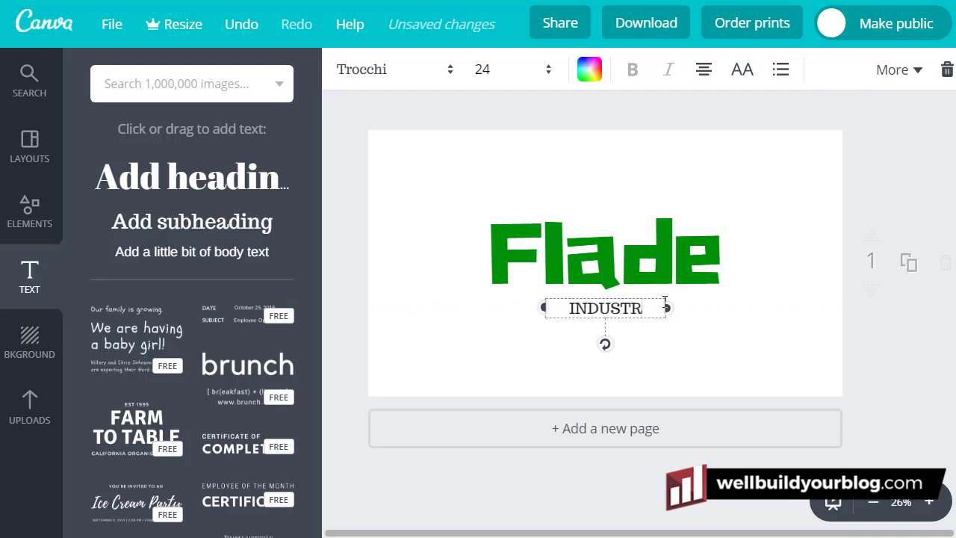
text(IES)
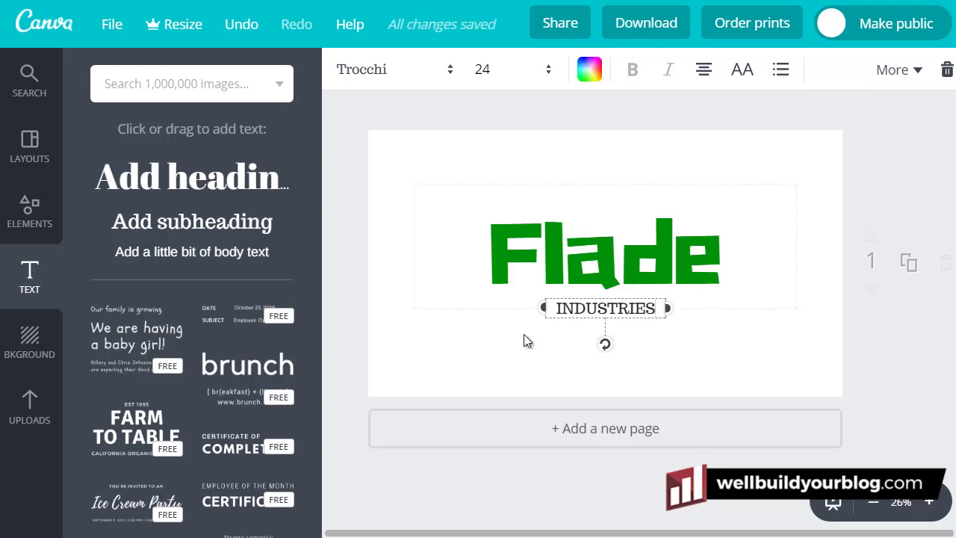
drag(670, 307, 724, 307)
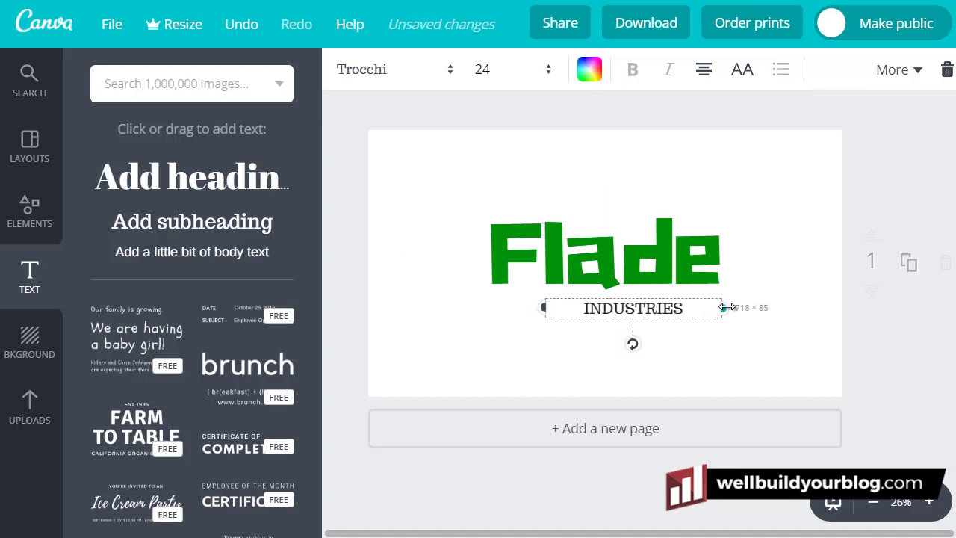
drag(539, 311, 494, 312)
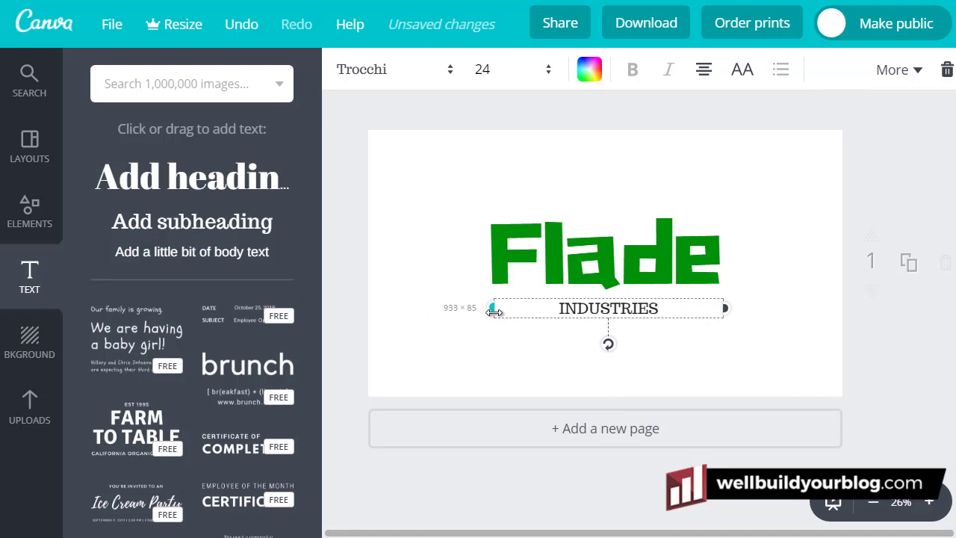
Change the "INDUSTRIES" subheading's font to Aileron Thin
click(450, 70)
scroll(489, 257, down, 3)
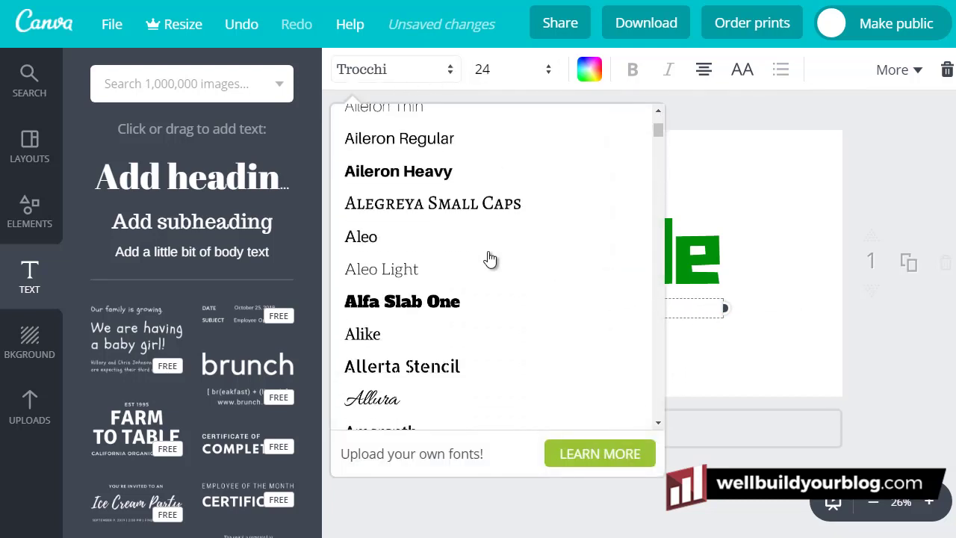
scroll(425, 218, up, 2)
click(425, 217)
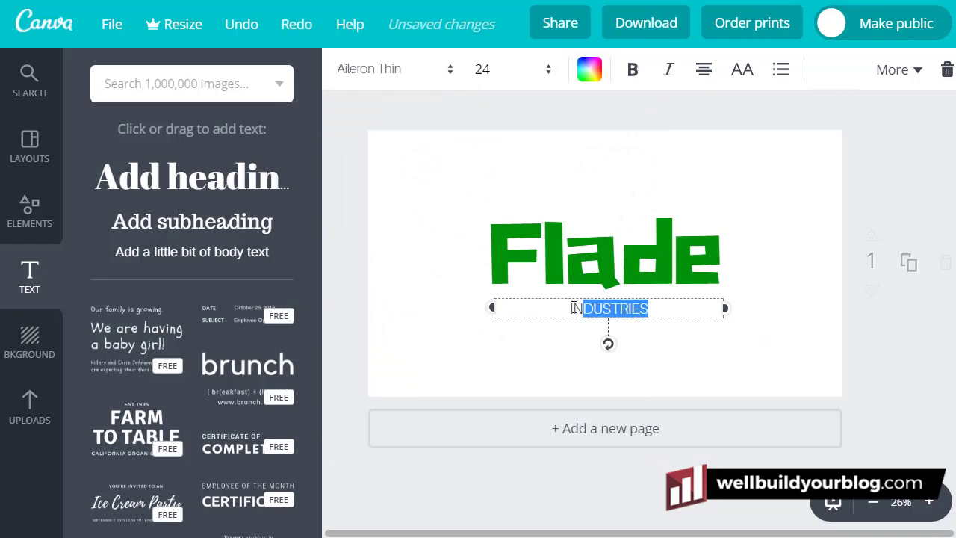
Change the "INDUSTRIES" subheading's font to Antic and set its size to 48
click(452, 70)
scroll(571, 293, down, 3)
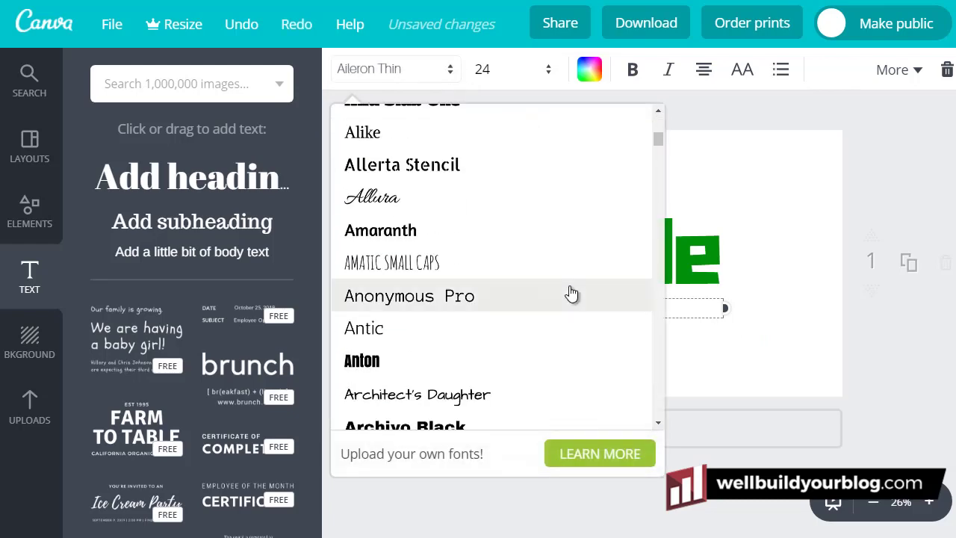
scroll(568, 284, down, 5)
scroll(470, 246, up, 2)
scroll(448, 224, up, 2)
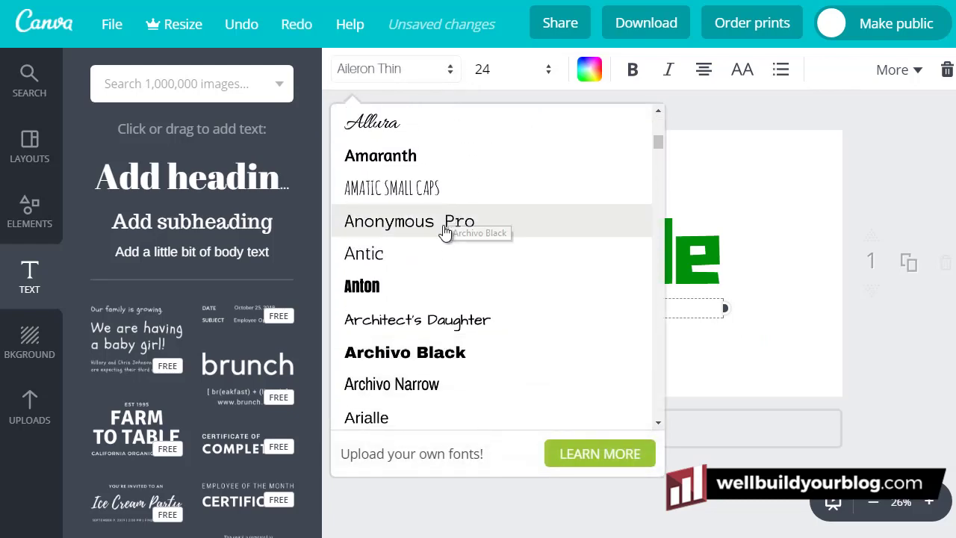
click(441, 255)
click(551, 70)
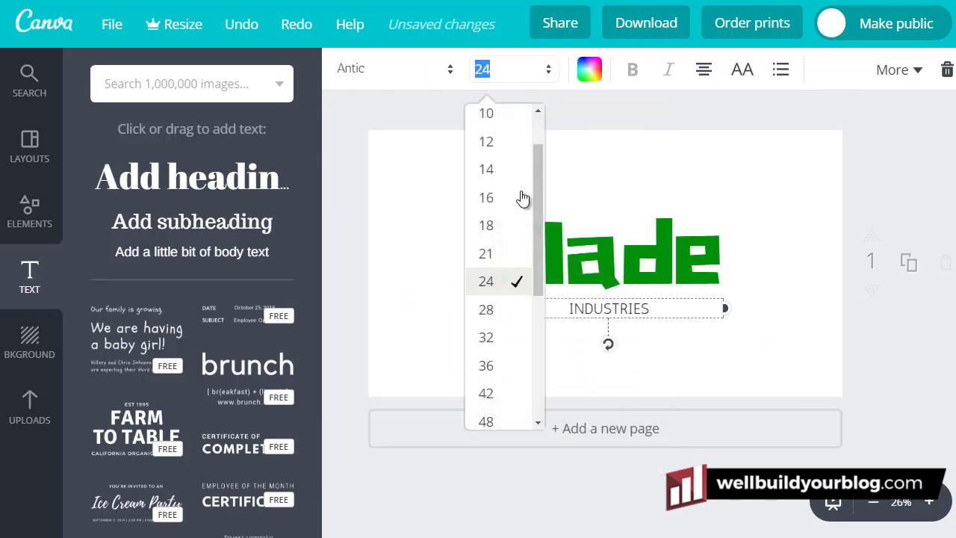
click(512, 421)
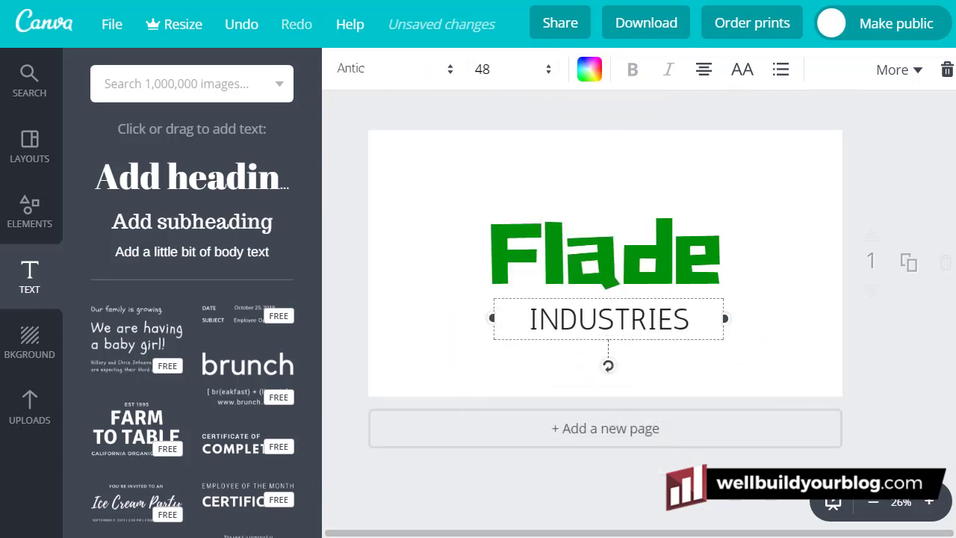
Change the "INDUSTRIES" subheading's font to Oswald
click(452, 78)
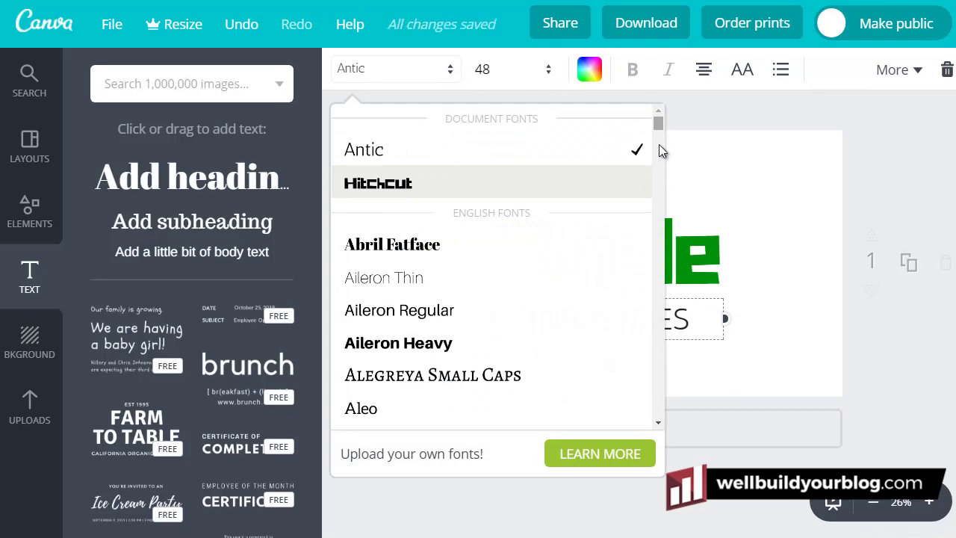
mouse_move(658, 144)
mouse_down()
mouse_move(653, 292)
mouse_move(654, 268)
mouse_move(654, 280)
mouse_up()
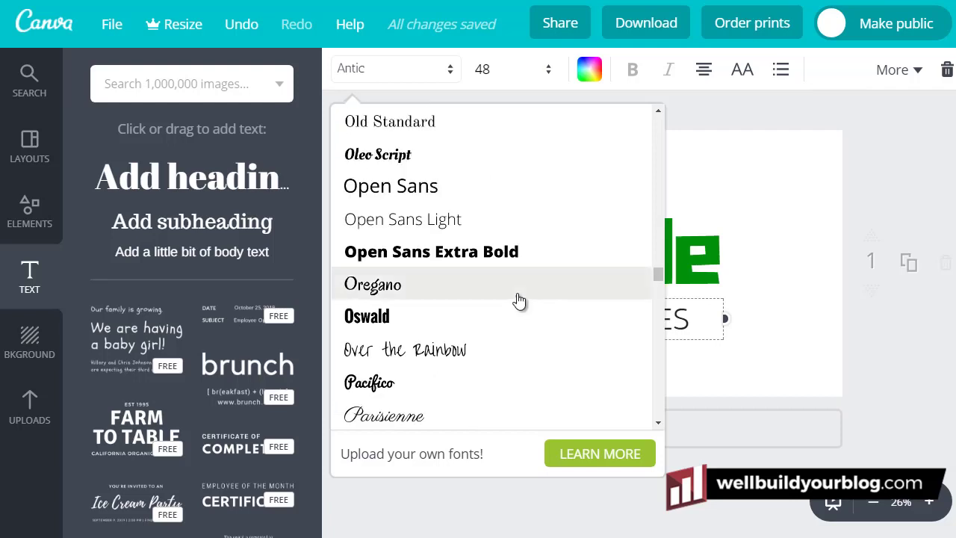
click(448, 320)
Change the "INDUSTRIES" subheading's font to Montserrat
drag(689, 319, 532, 312)
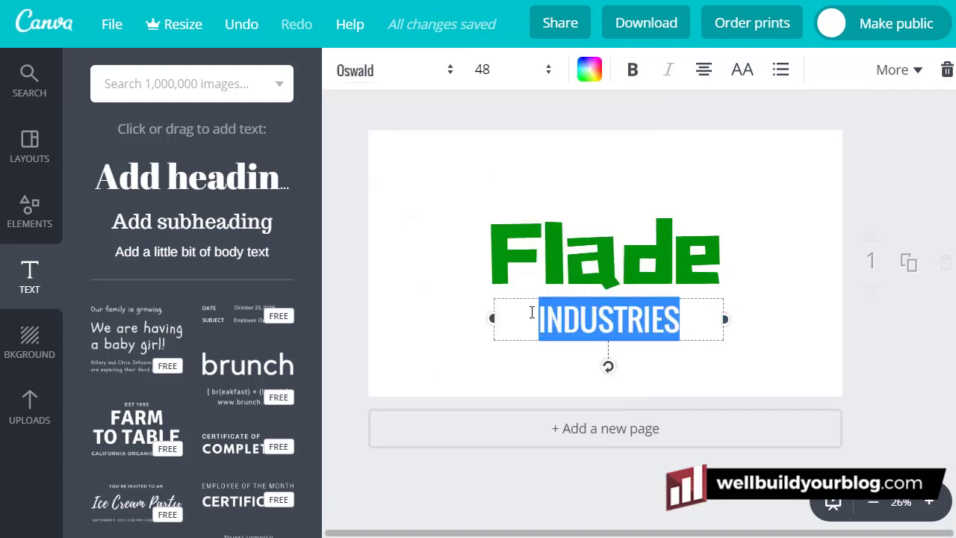
click(448, 70)
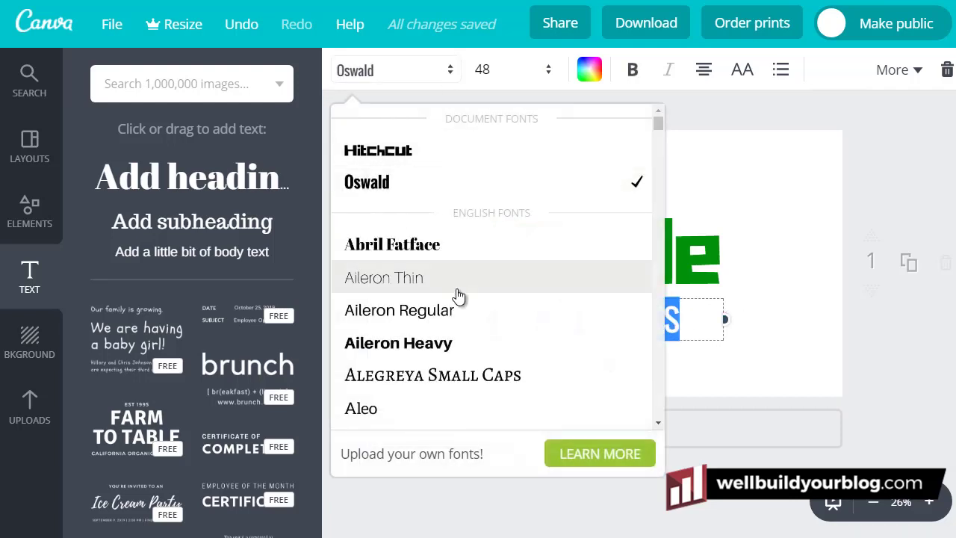
scroll(455, 294, down, 2)
drag(657, 136, 664, 256)
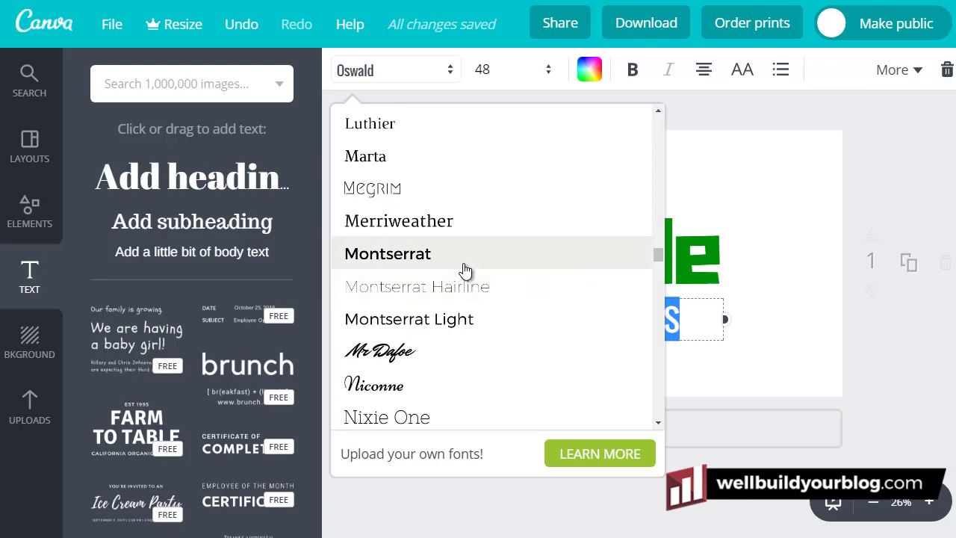
click(464, 268)
Insert a space between each letter of "INDUSTRIES" and widen its text box so the word fits on one line
click(667, 321)
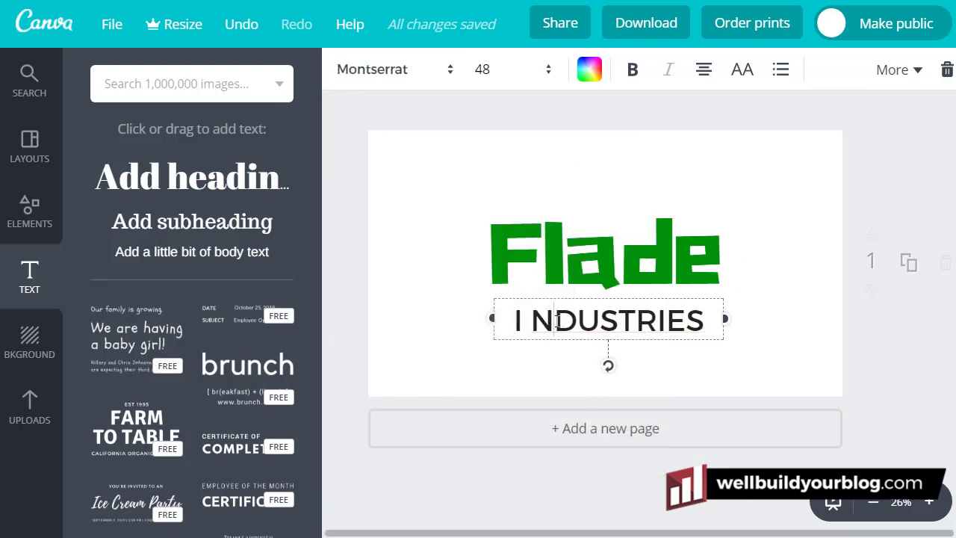
key(Right)
key(Right)
key(Right)
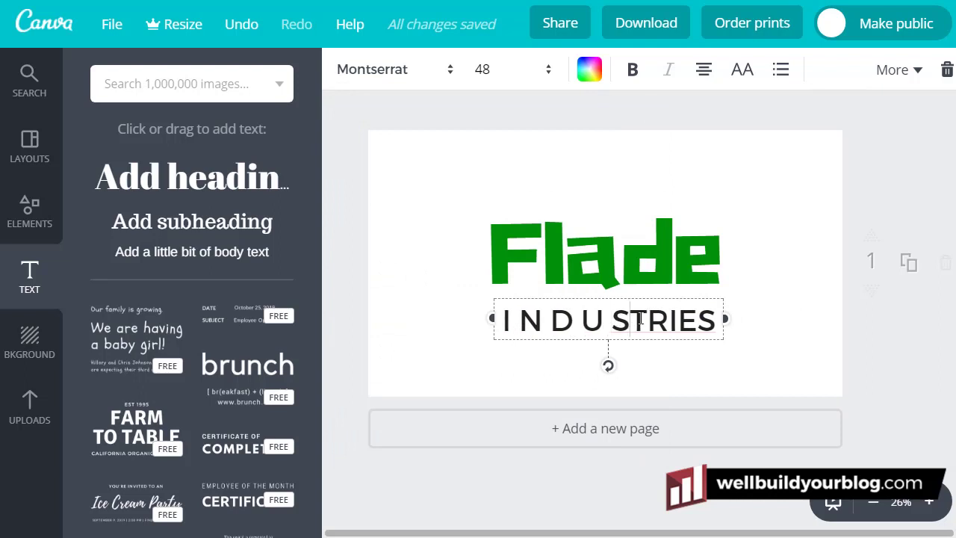
key(Right)
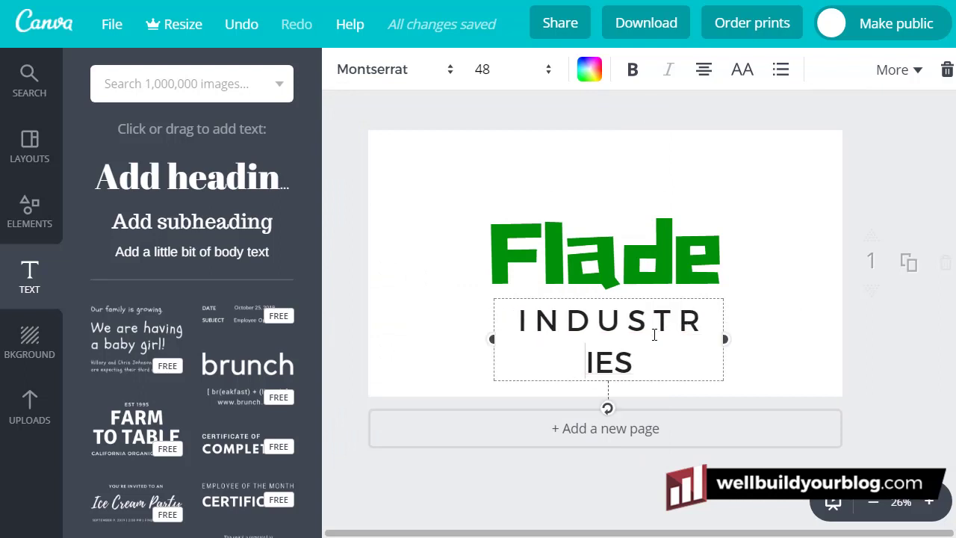
key(Right)
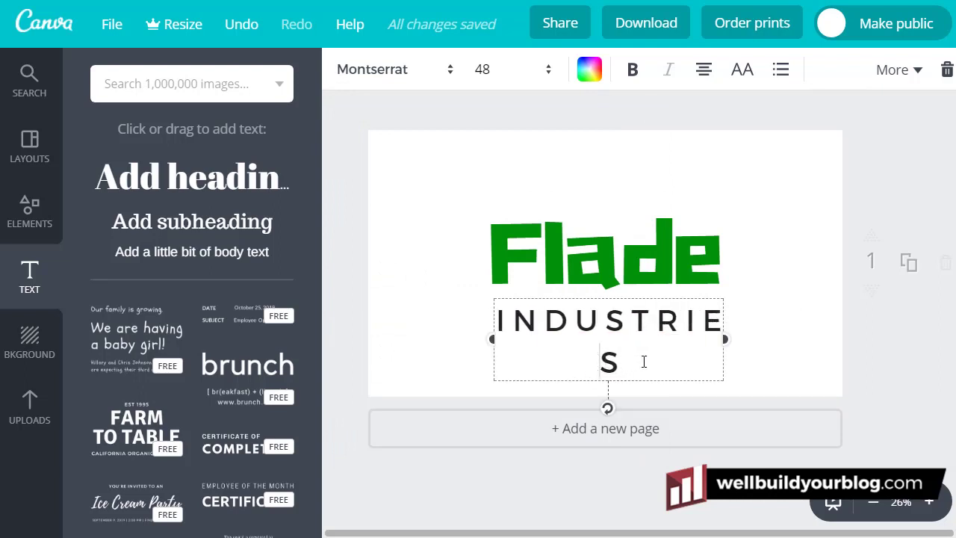
drag(729, 342, 750, 324)
Replace the spaced-out subheading text with "INDUSTRIES" without spaces between the letters
click(899, 73)
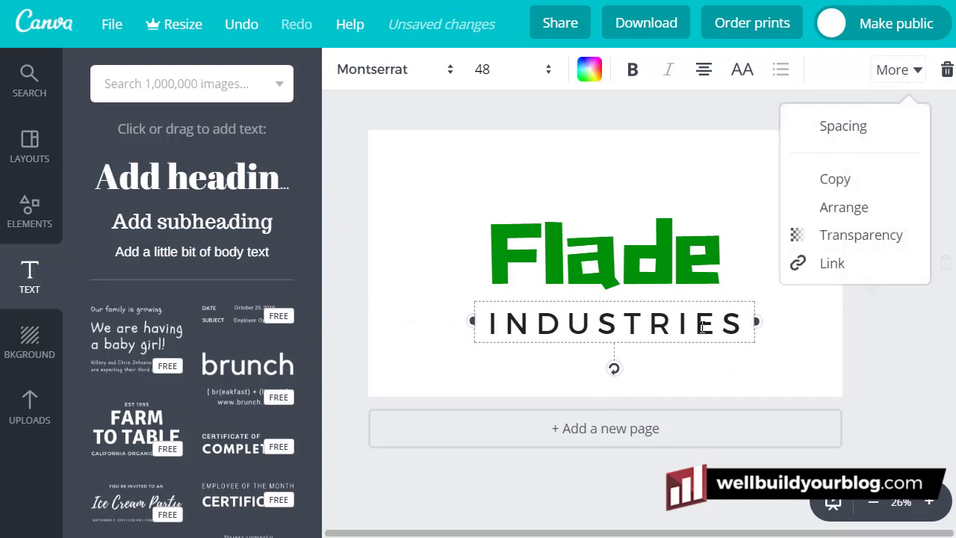
click(519, 323)
double_click(738, 323)
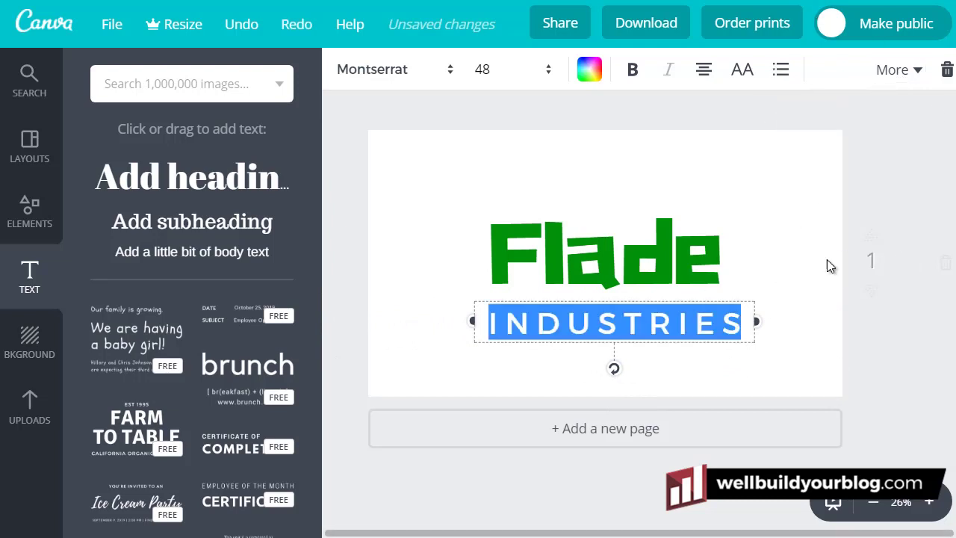
click(717, 323)
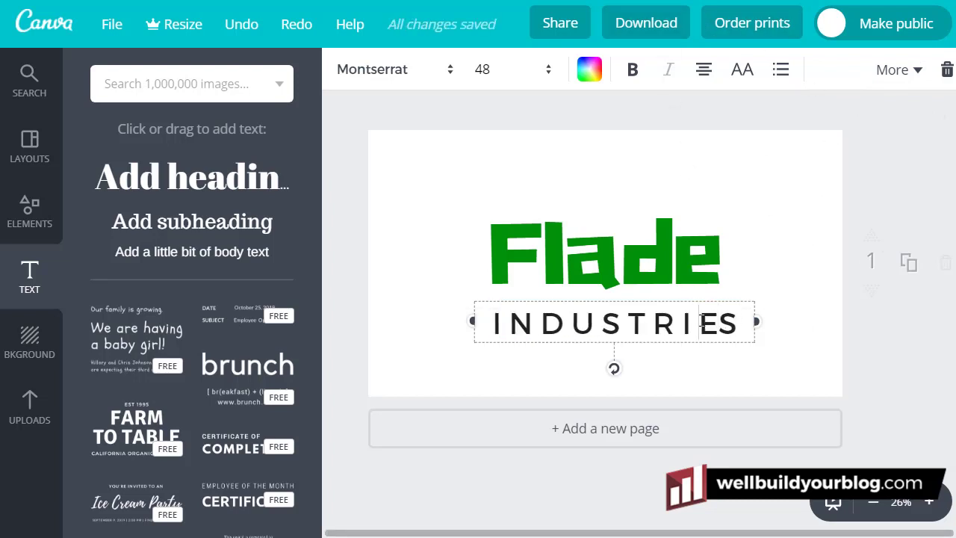
click(684, 321)
key(BackSpace)
click(647, 321)
key(BackSpace)
click(635, 321)
key(BackSpace)
key(BackSpace)
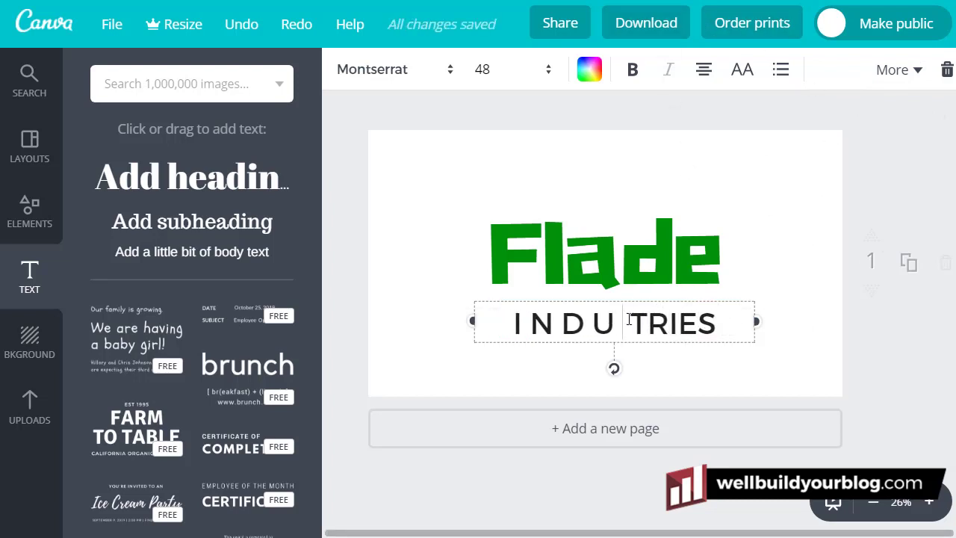
key(ctrl+a)
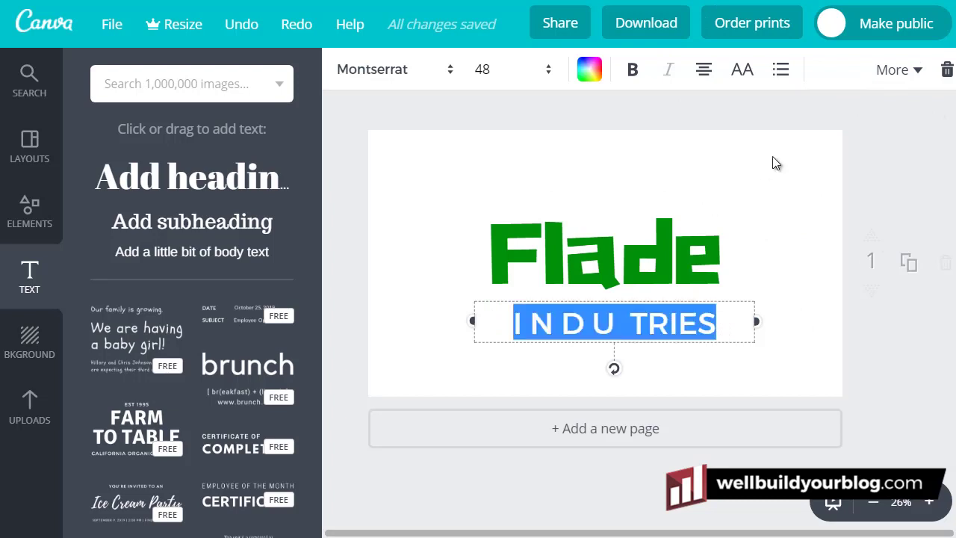
text(INDUSTRIES)
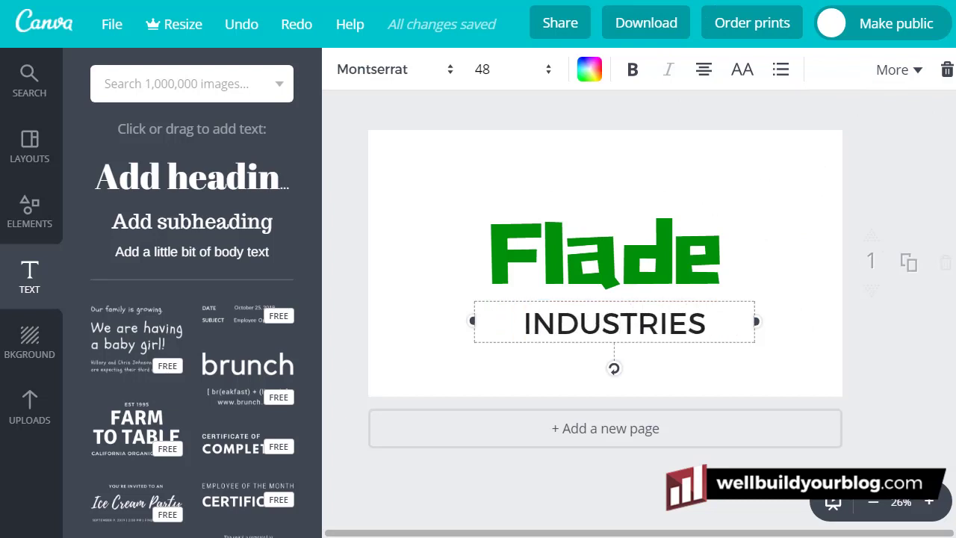
Increase the letter spacing of "INDUSTRIES" until the word is about as wide as "Flade", and set its line height to 1.07
key(ctrl+a)
click(844, 126)
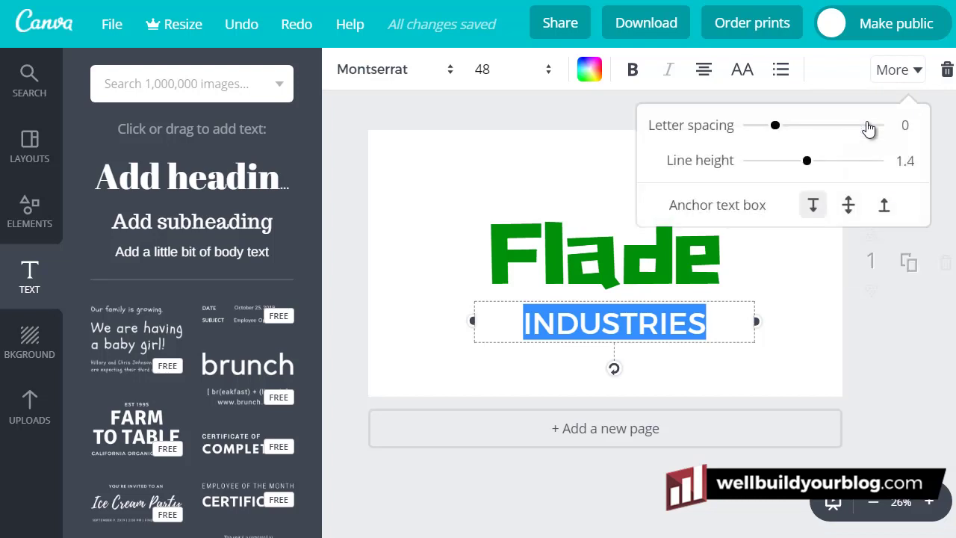
drag(774, 123, 786, 171)
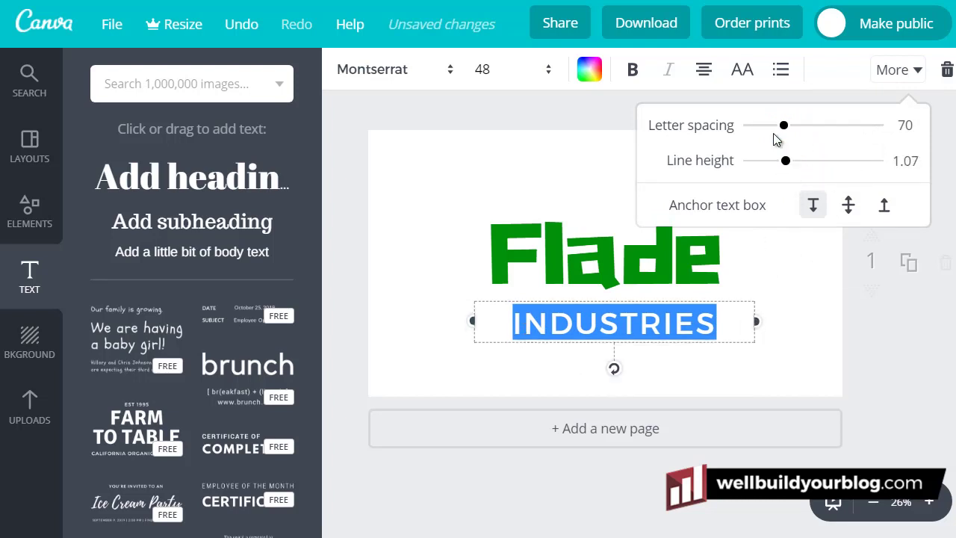
drag(787, 128, 806, 133)
Change the "INDUSTRIES" subheading's font to Montserrat Light
click(451, 74)
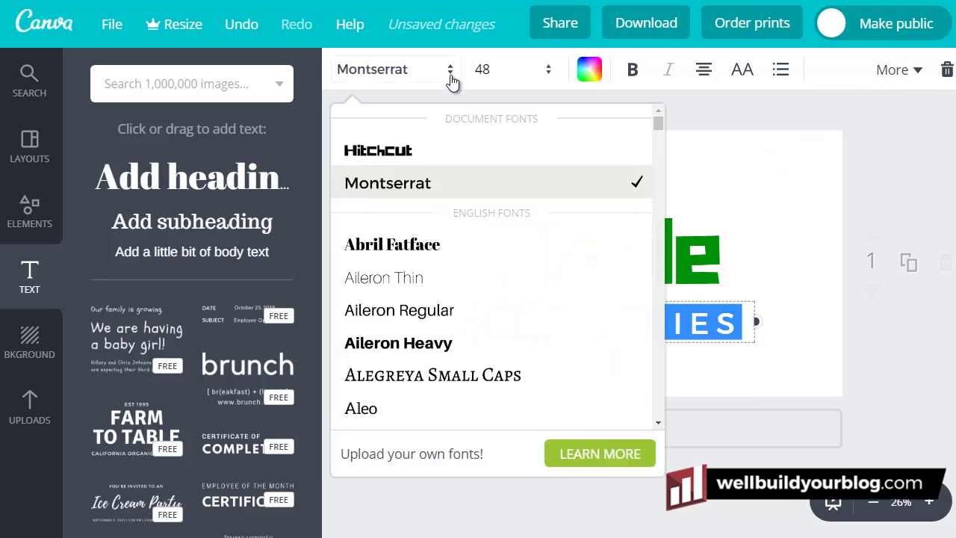
scroll(648, 271, down, 15)
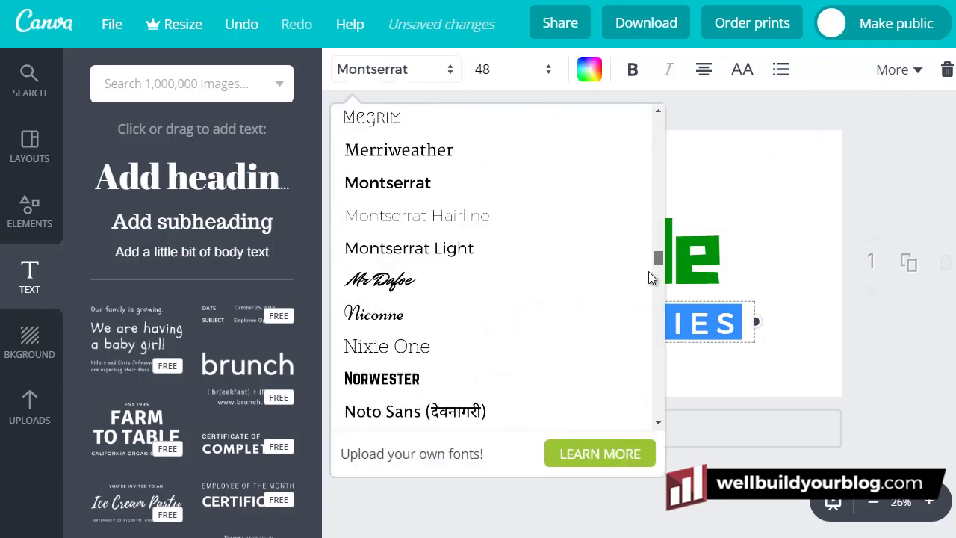
scroll(647, 295, up, 10)
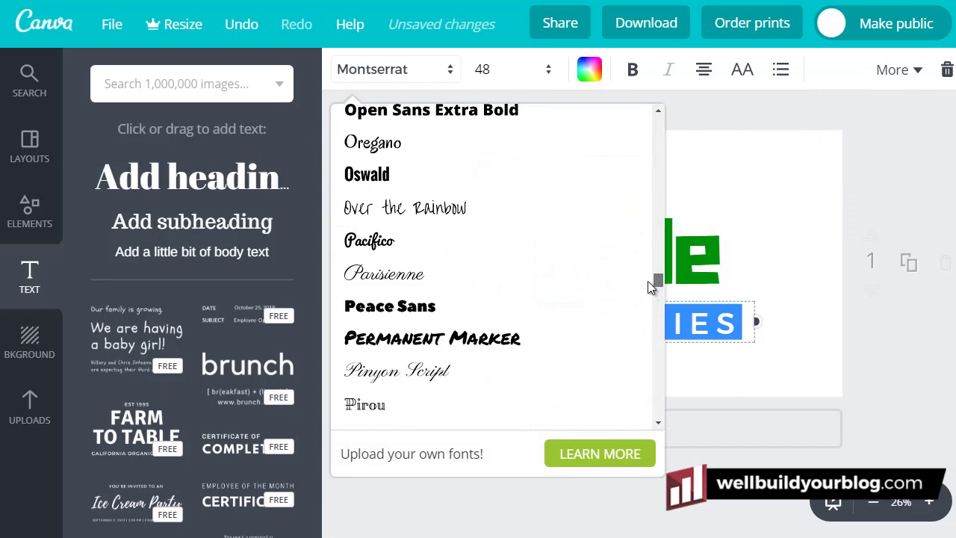
scroll(647, 268, up, 2)
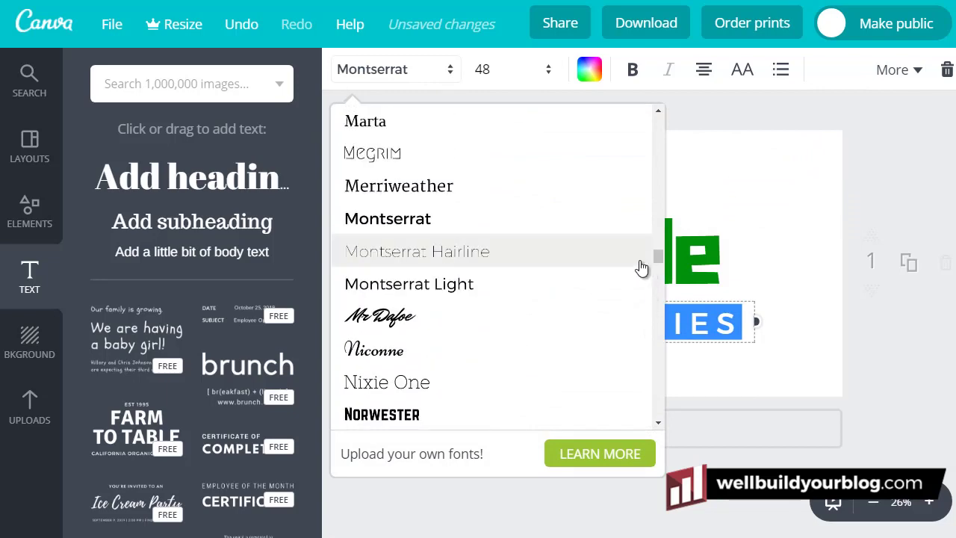
click(518, 285)
click(650, 324)
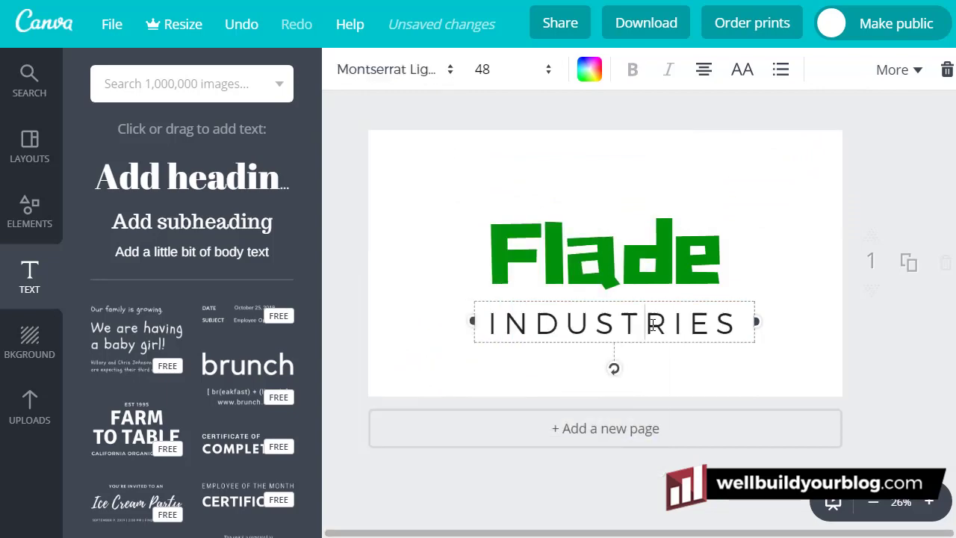
Set the "INDUSTRIES" subheading's font size to 44 and move it up, centred closely beneath "Flade"
click(497, 70)
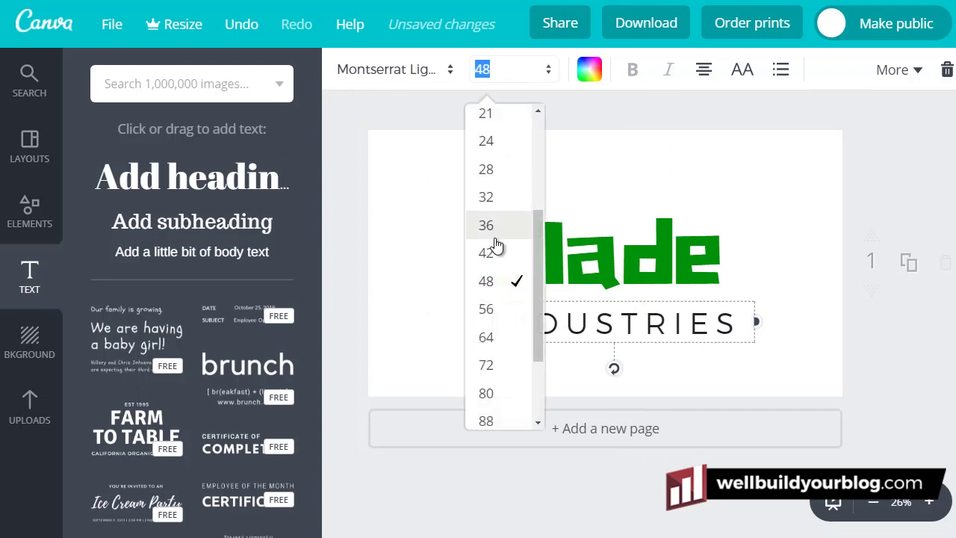
text(46)
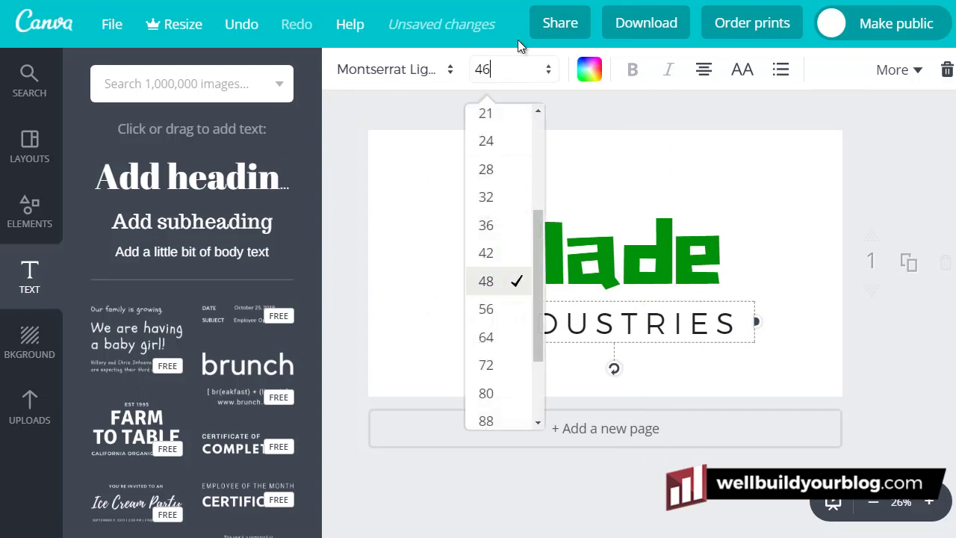
key(Return)
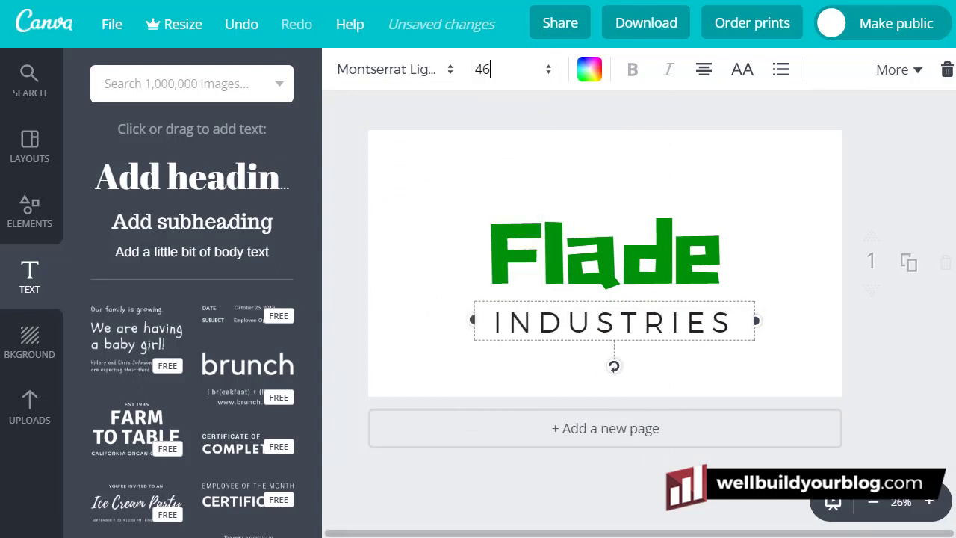
click(494, 73)
text(44)
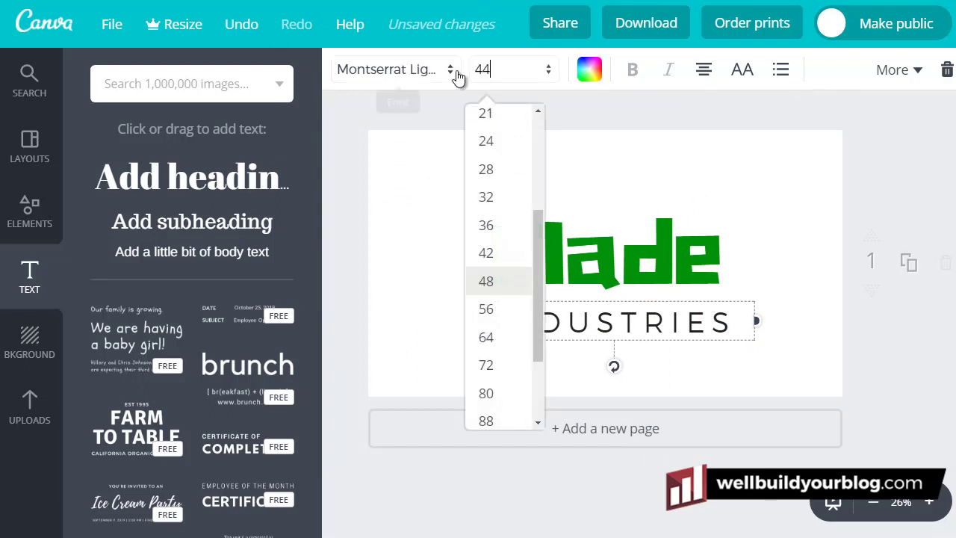
key(Return)
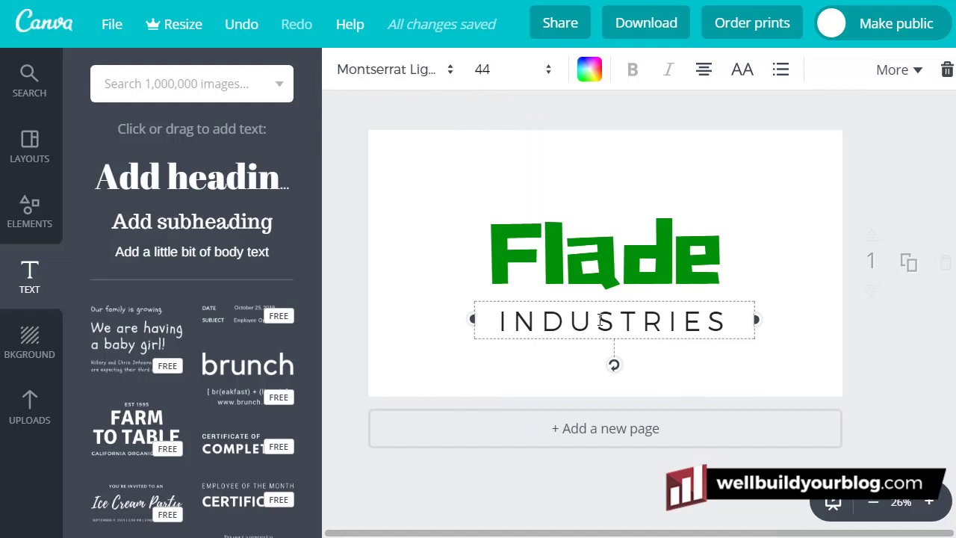
mouse_move(590, 341)
mouse_down()
mouse_move(576, 332)
mouse_move(587, 333)
mouse_up()
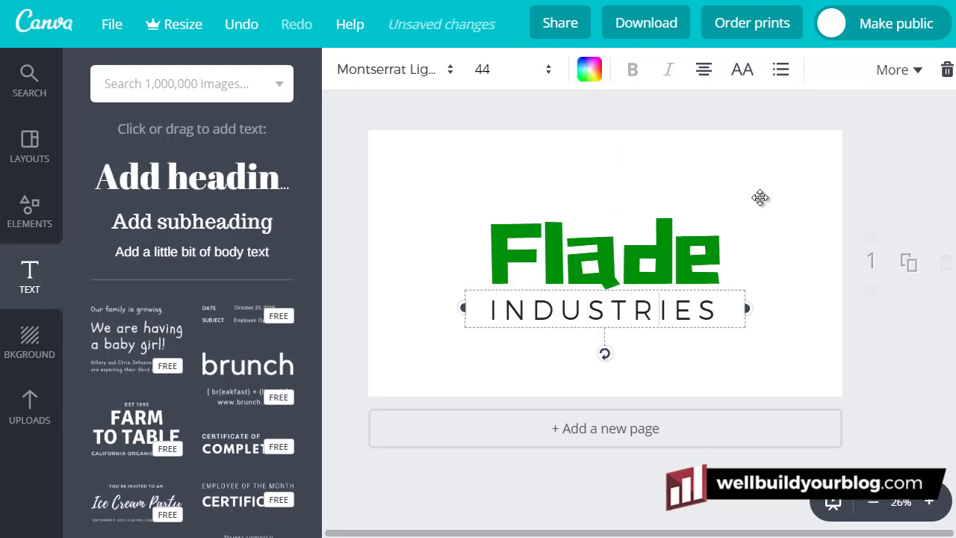
Try the transparency setting on the "Flade" heading, leave it at 100 and deselect the heading
click(893, 72)
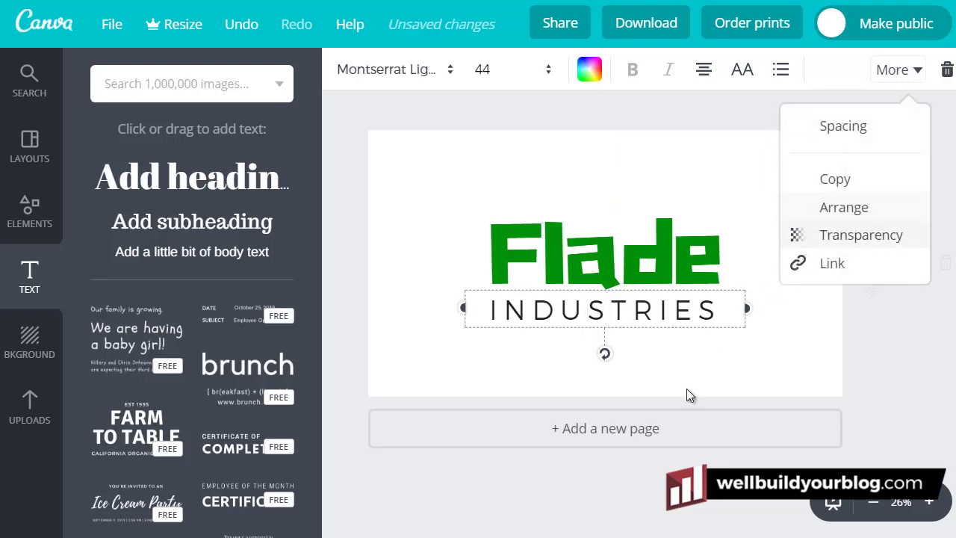
click(632, 273)
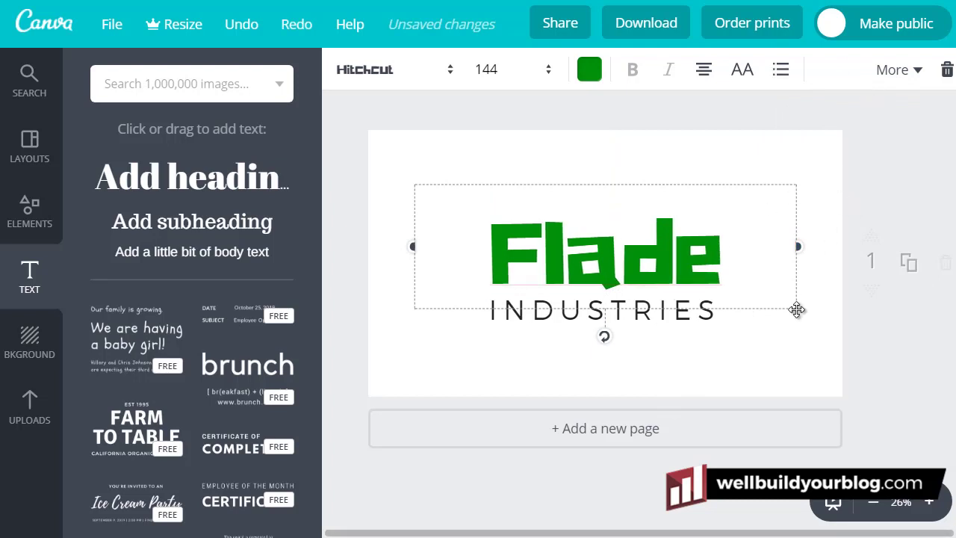
click(917, 69)
click(844, 236)
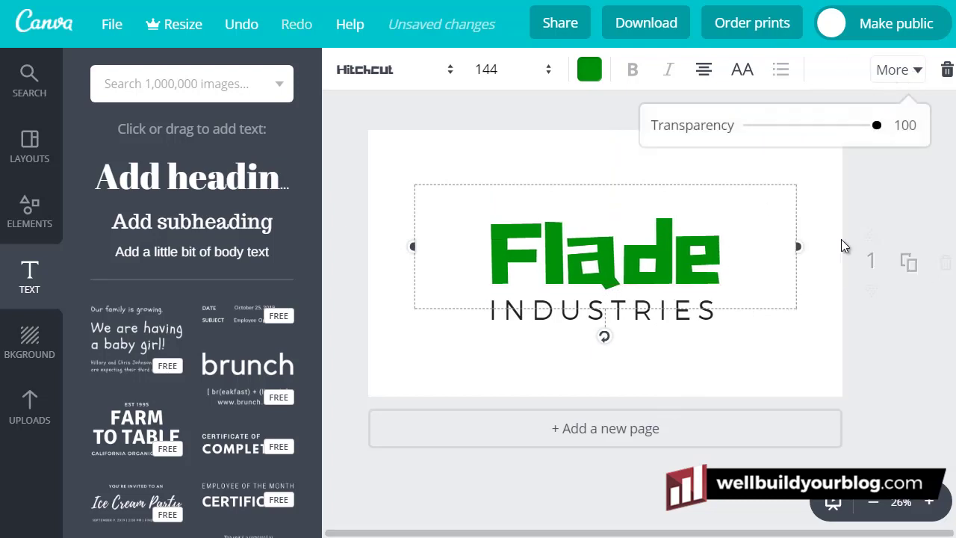
mouse_move(872, 126)
mouse_down()
mouse_move(806, 127)
mouse_move(881, 126)
mouse_up()
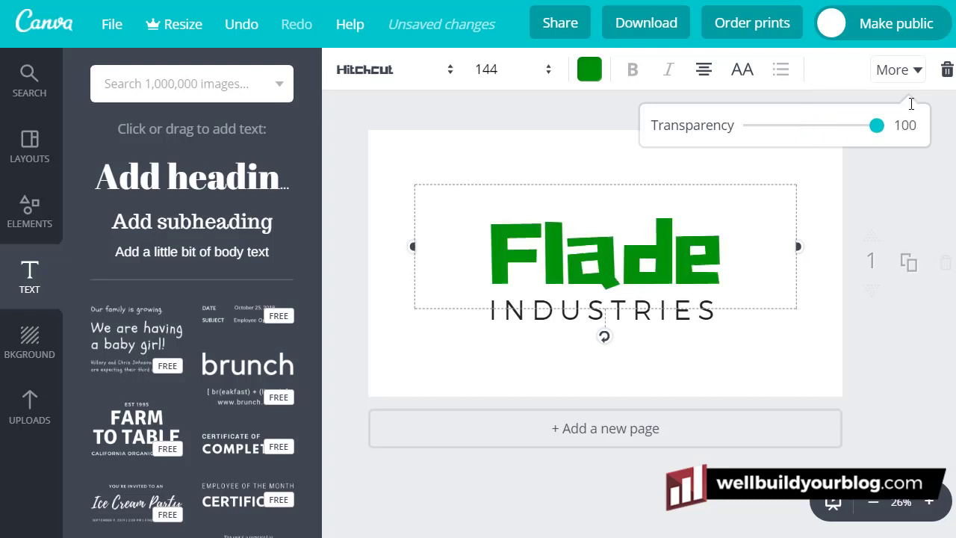
click(917, 69)
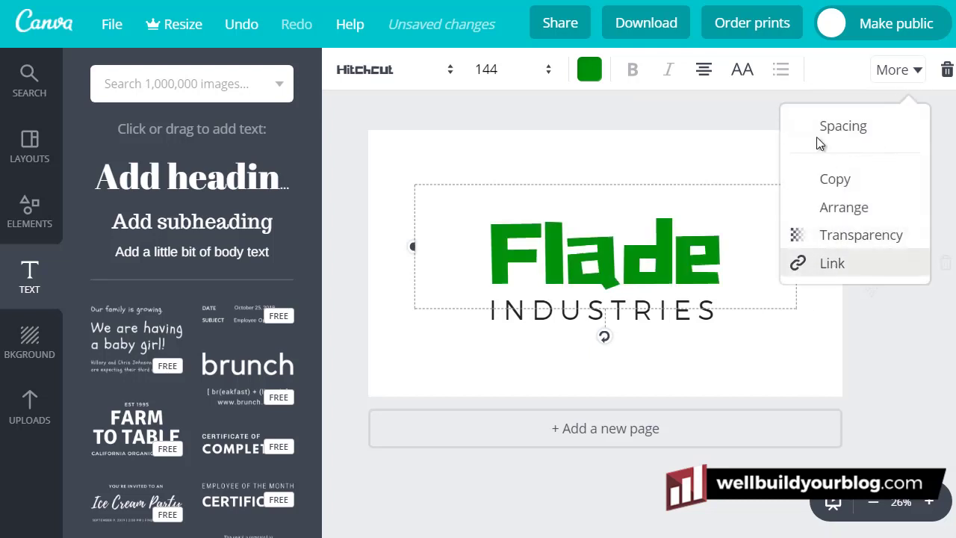
click(644, 277)
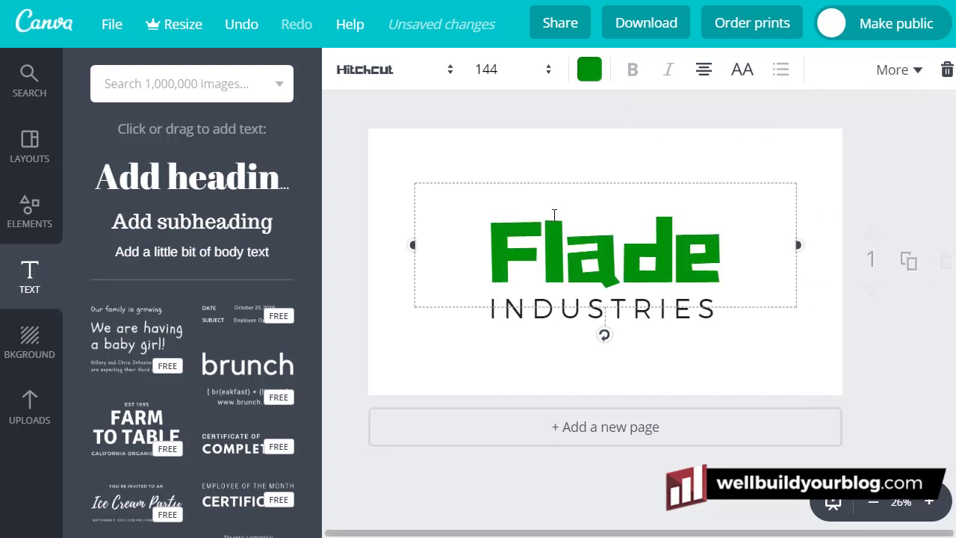
click(814, 360)
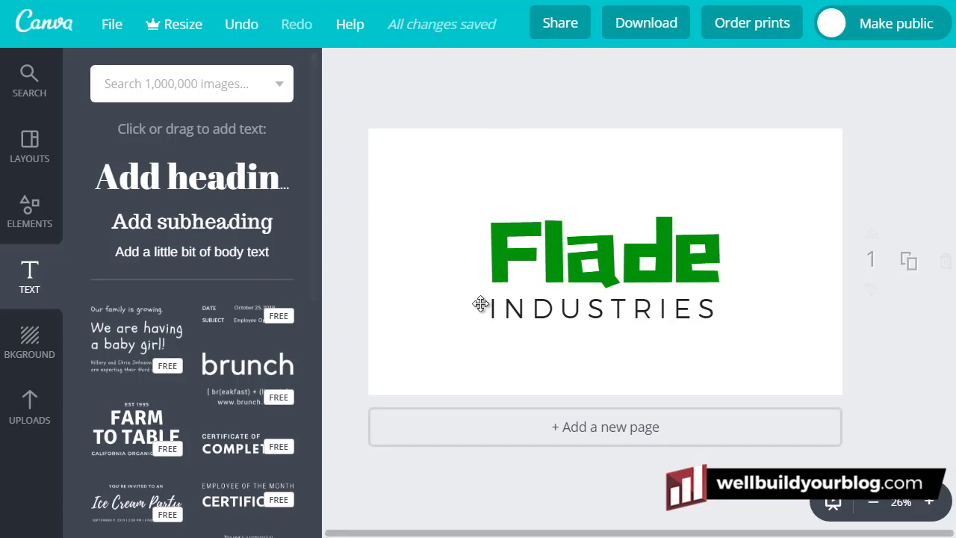
Choose PNG as the download file type and view the information about transparent backgrounds
click(640, 25)
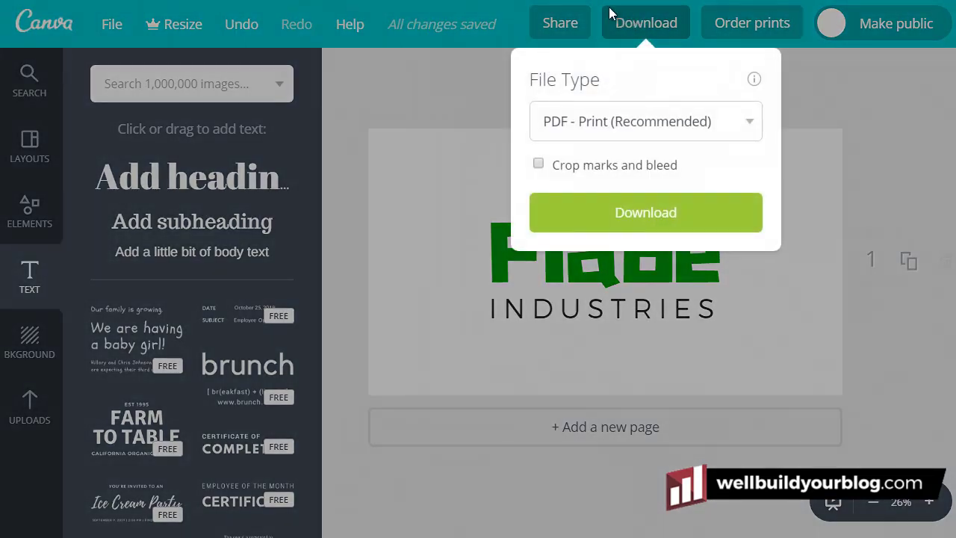
click(638, 124)
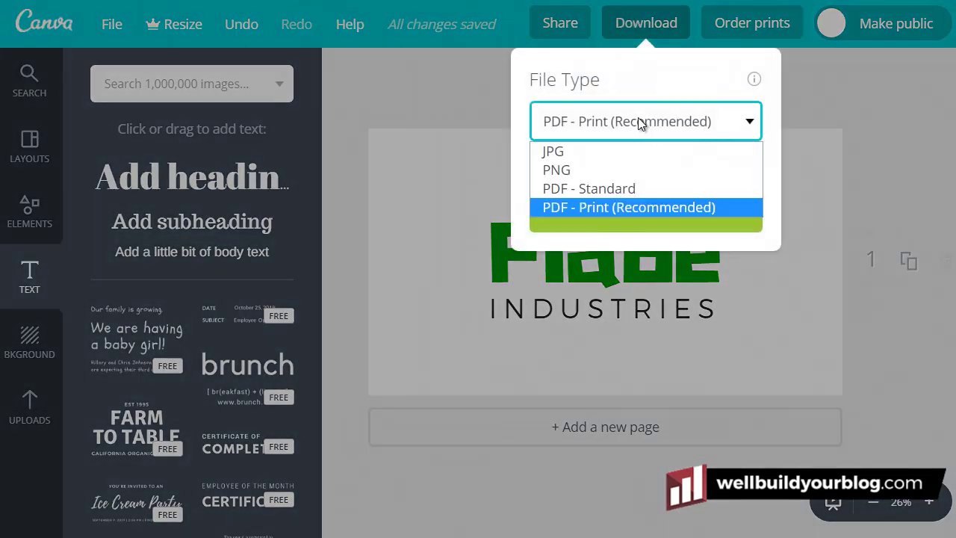
click(572, 171)
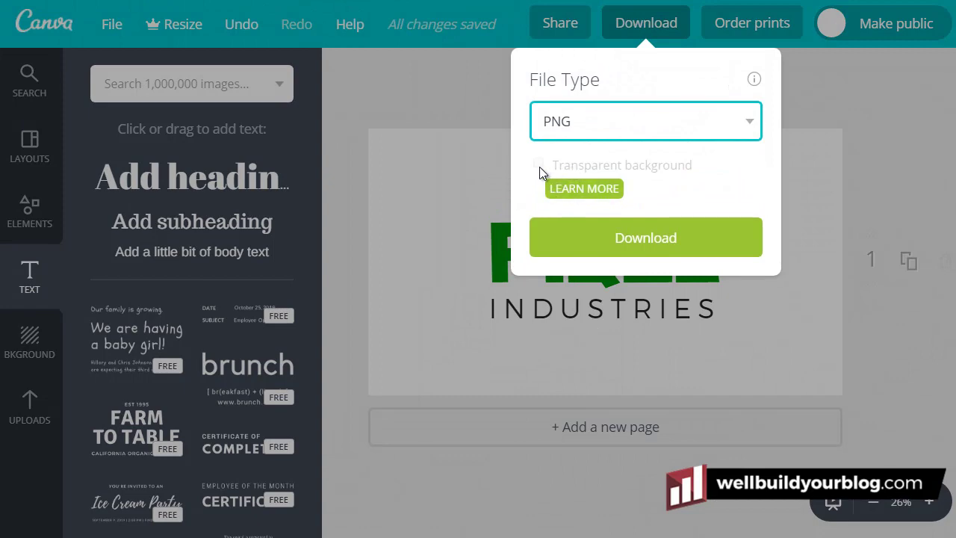
click(587, 189)
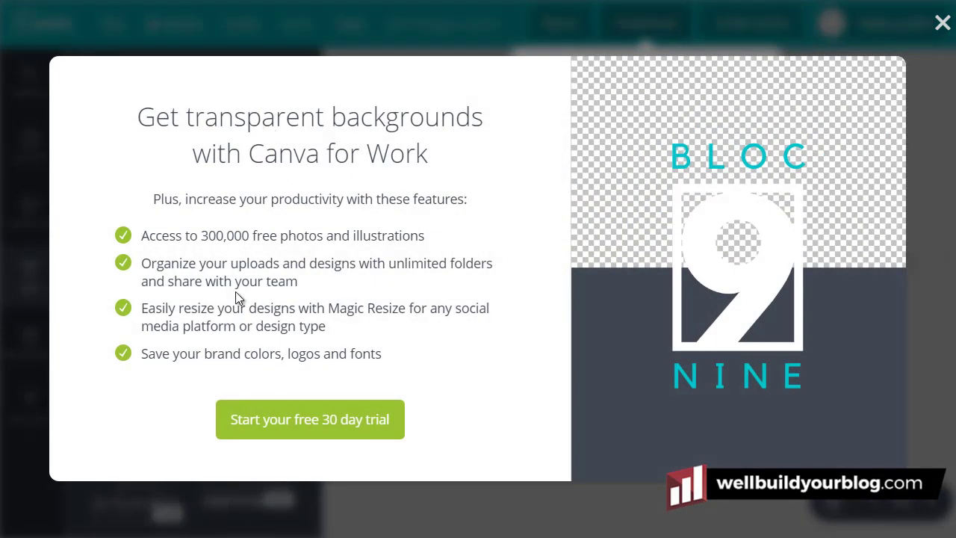
click(943, 22)
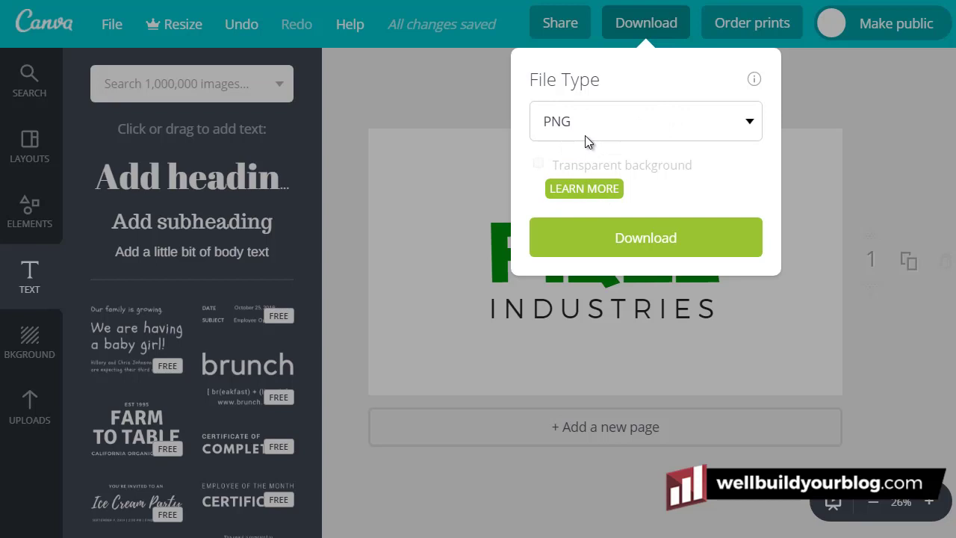
Download the design as a JPG file and dismiss the mobile app offer
click(617, 124)
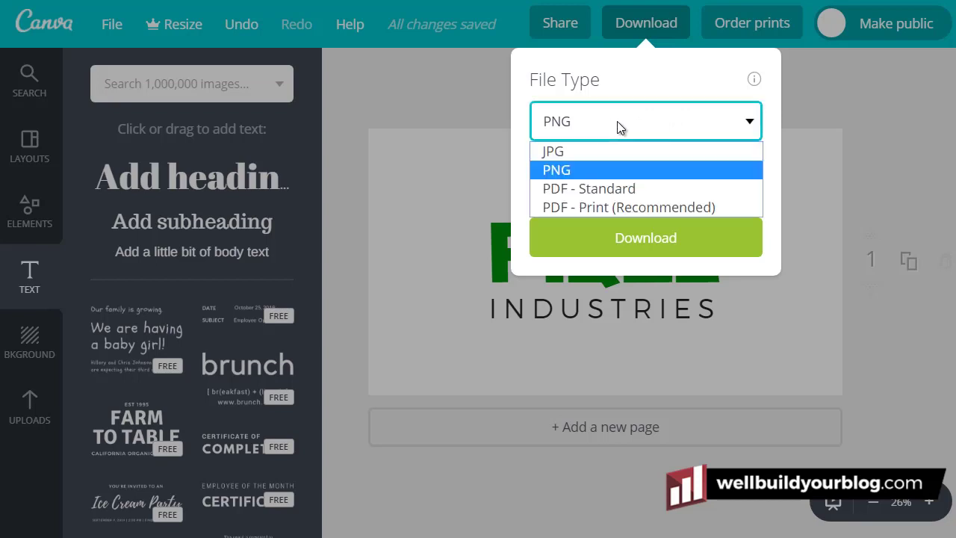
click(607, 160)
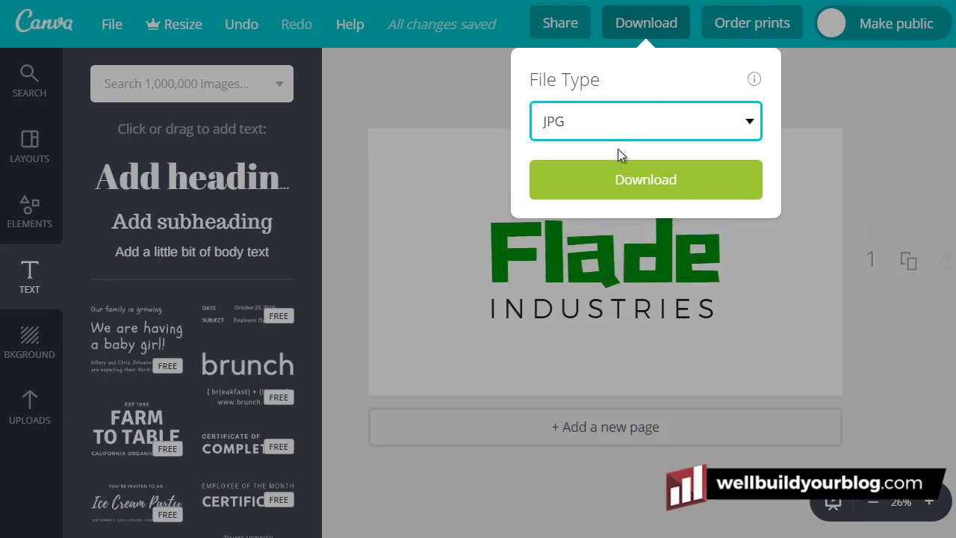
click(641, 184)
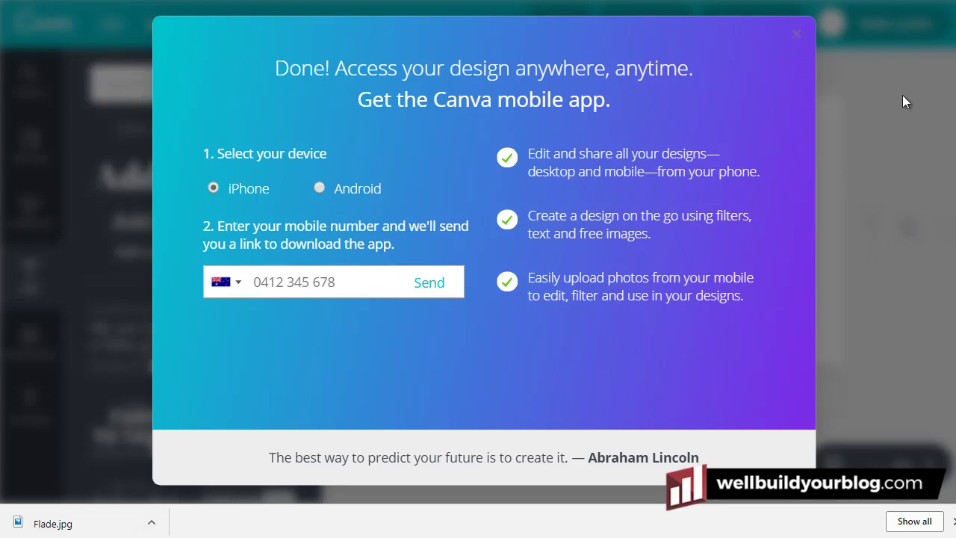
click(881, 125)
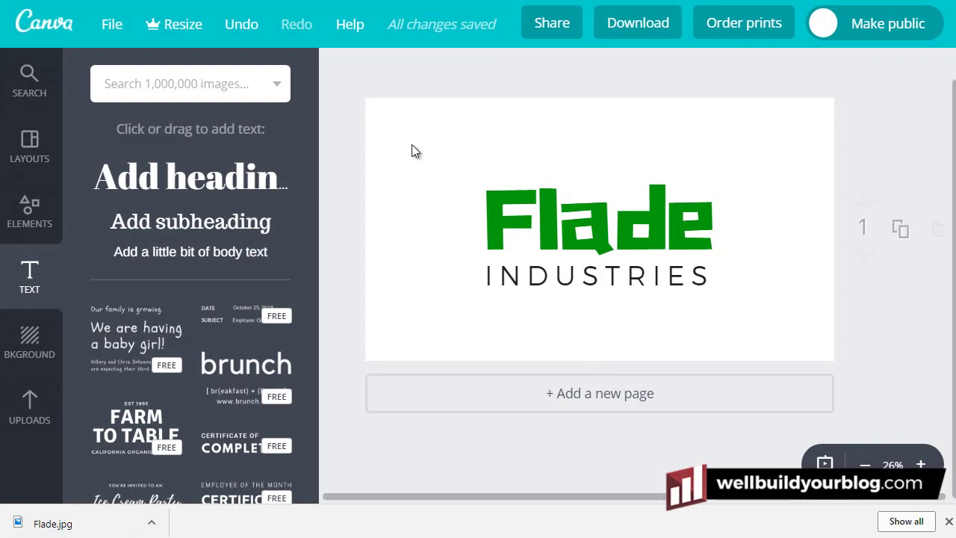
Create a new 800 px × 800 px Social Media design and upload Flade.jpg to the image uploads
click(44, 29)
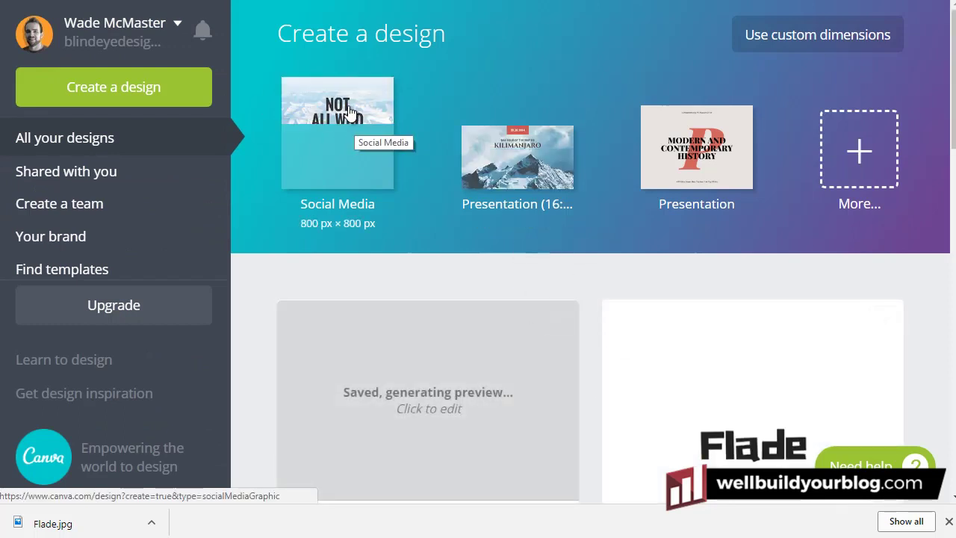
click(343, 138)
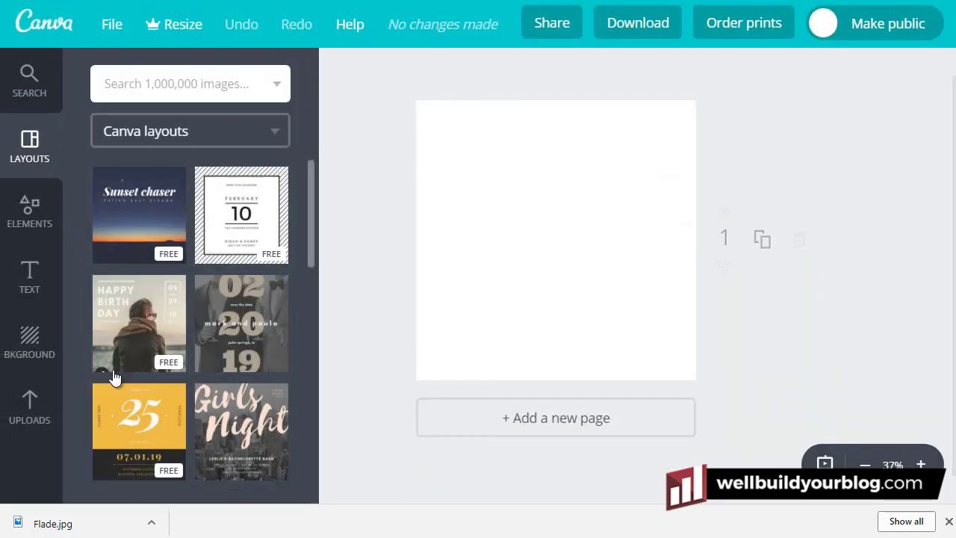
click(30, 404)
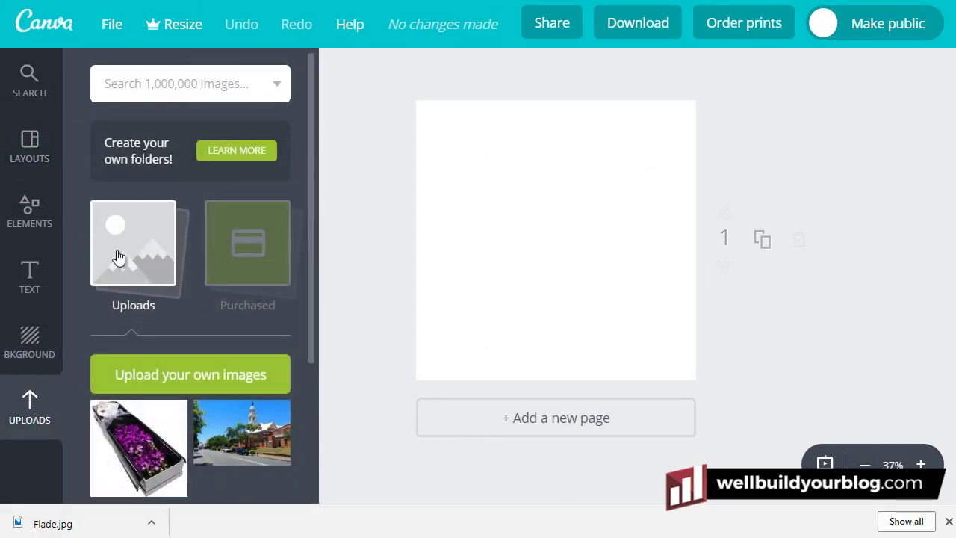
click(144, 238)
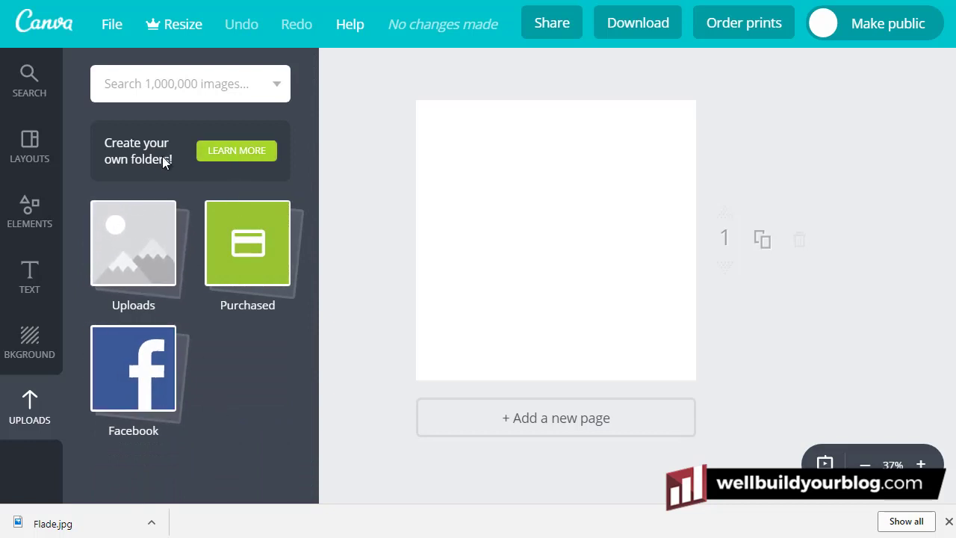
click(141, 288)
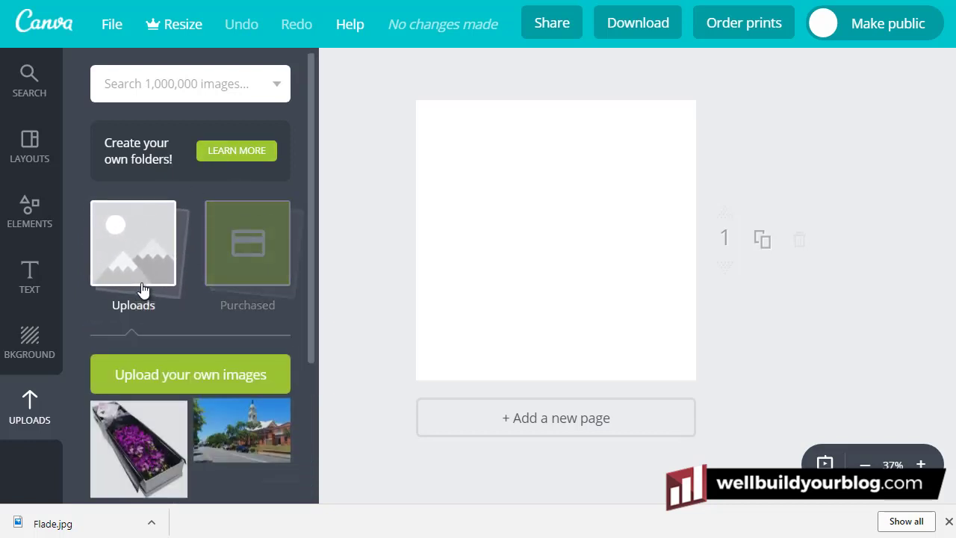
click(183, 379)
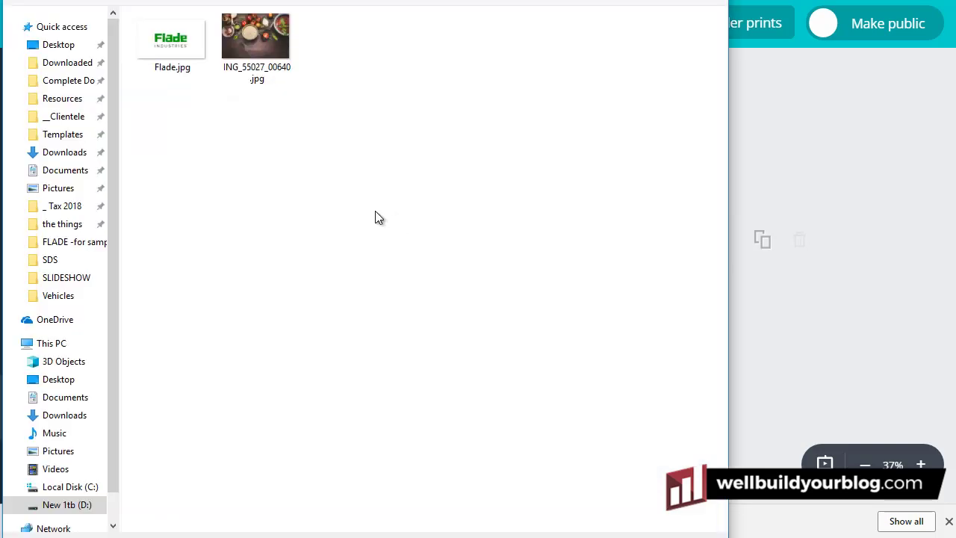
click(177, 51)
key(Return)
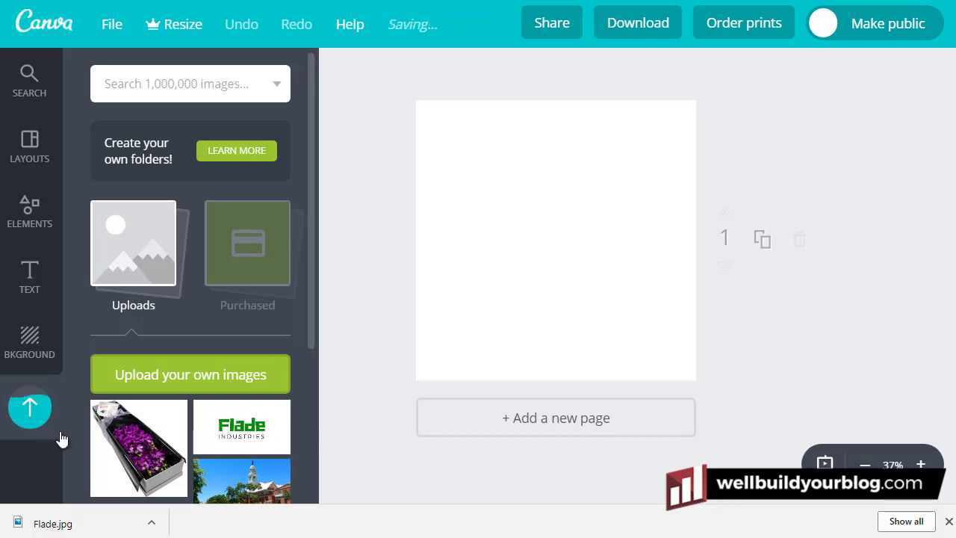
Place the uploaded Flade logo on the square page, enlarge it to nearly the page width and centre it
click(231, 441)
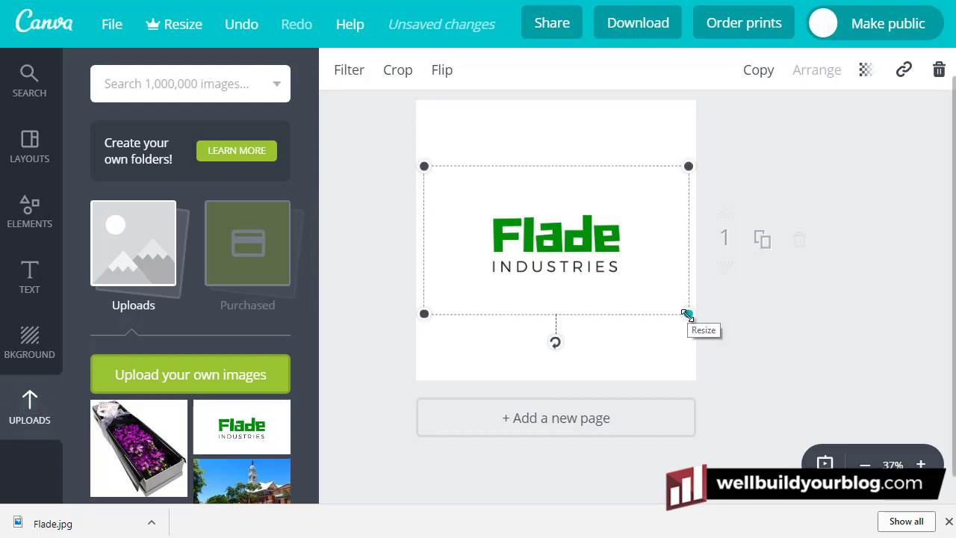
drag(687, 314, 821, 399)
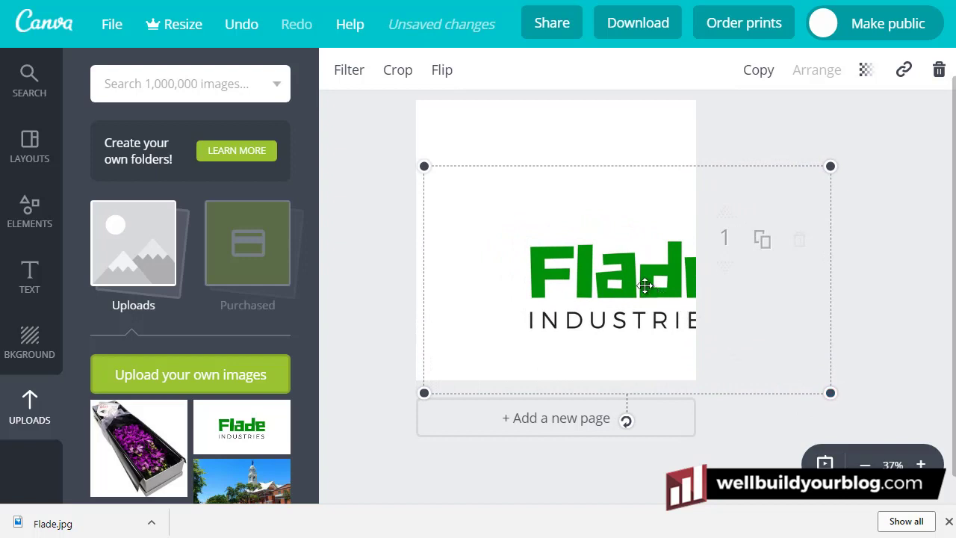
drag(653, 298, 589, 253)
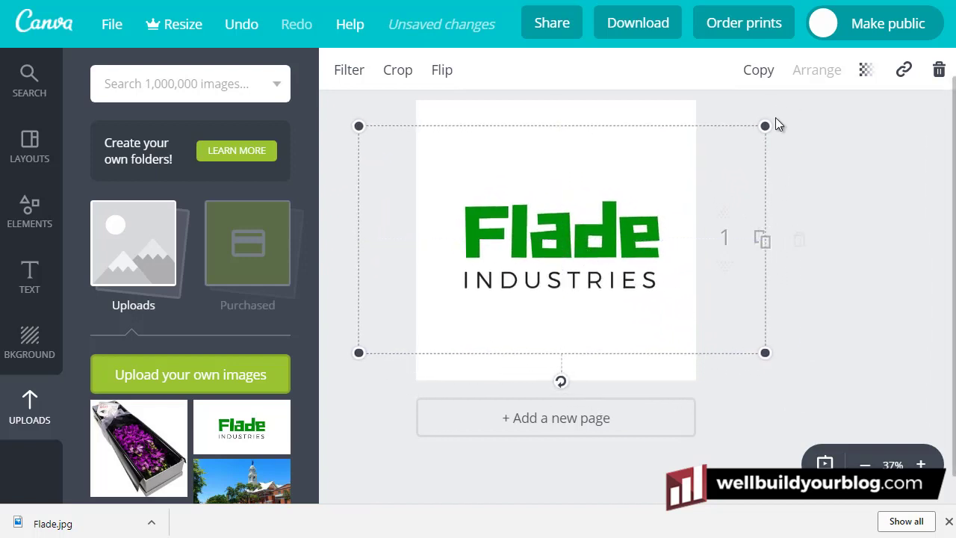
drag(764, 124, 784, 114)
drag(361, 352, 325, 369)
drag(553, 269, 561, 274)
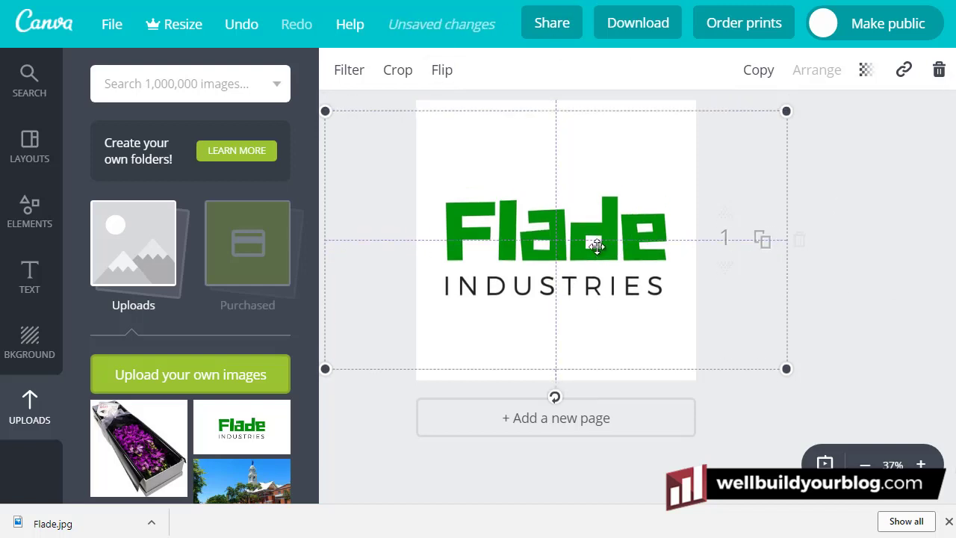
click(862, 201)
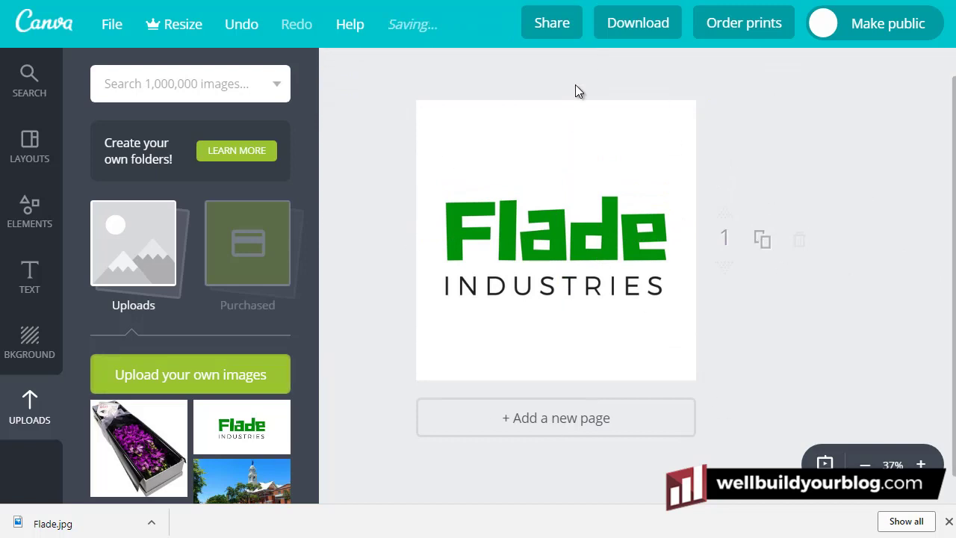
Download the square logo design as a JPG file and dismiss the team invitation offer
right_click(624, 25)
click(615, 25)
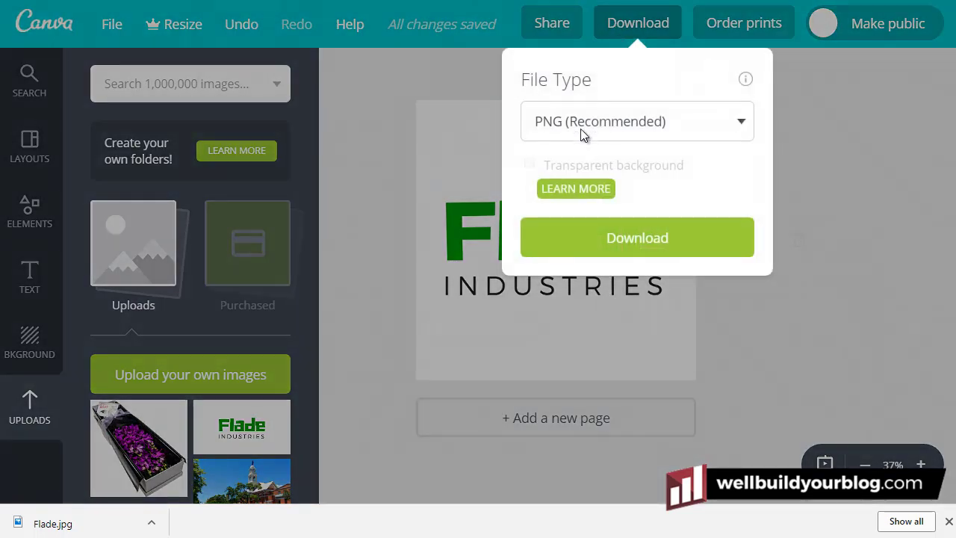
click(584, 134)
click(589, 151)
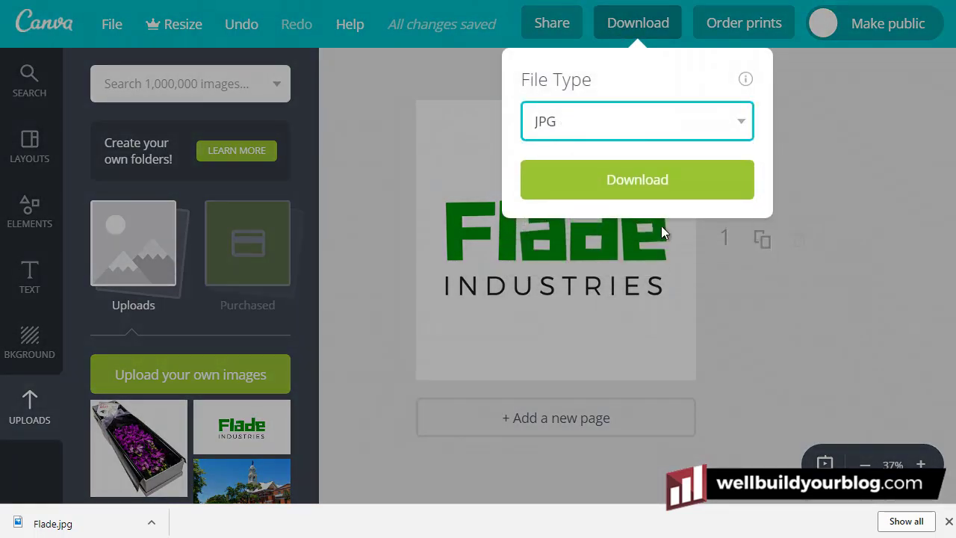
click(640, 182)
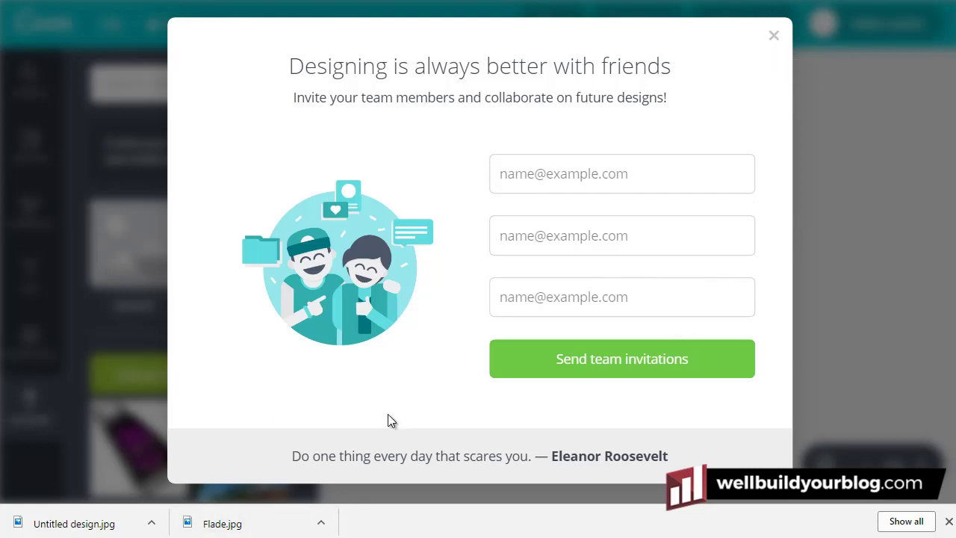
click(774, 39)
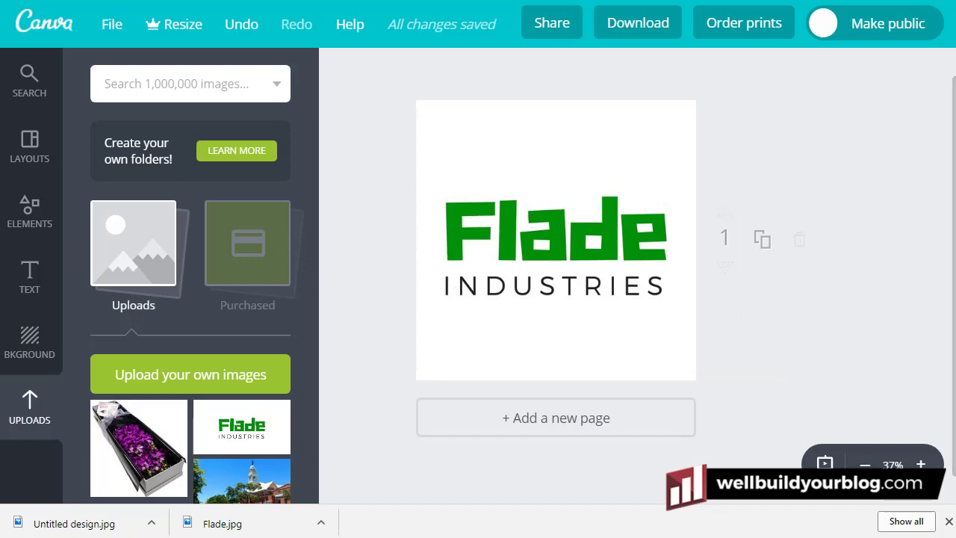
Create a new design with custom dimensions of 450 × 200 px
click(42, 22)
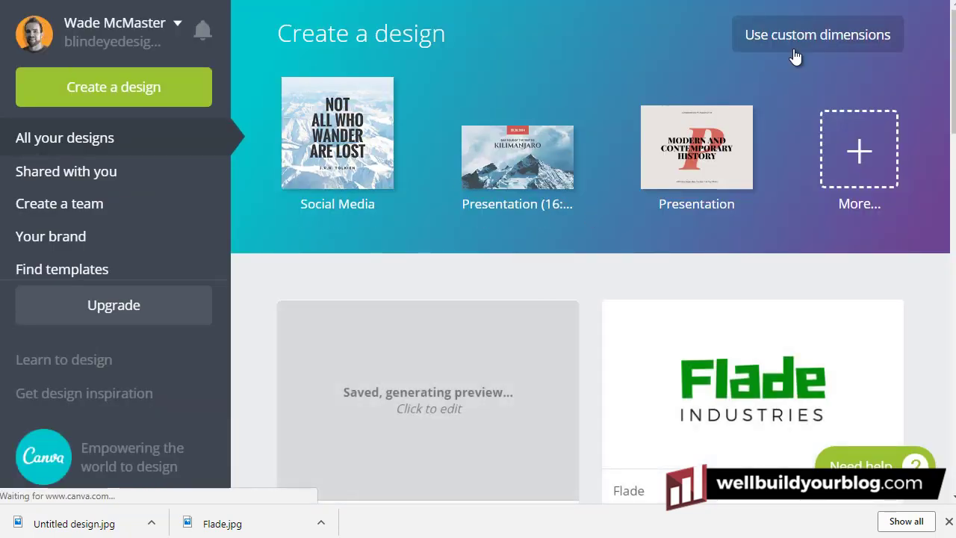
click(818, 37)
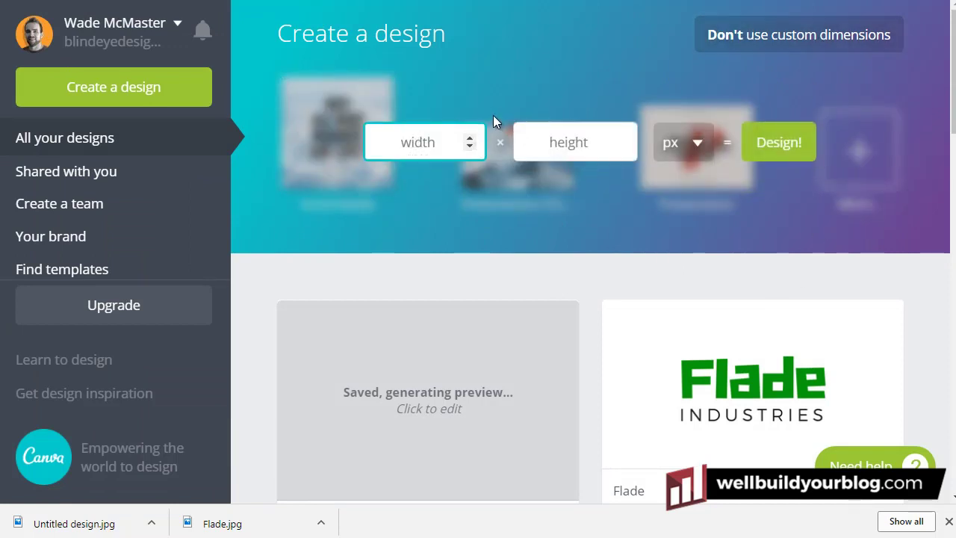
text(450)
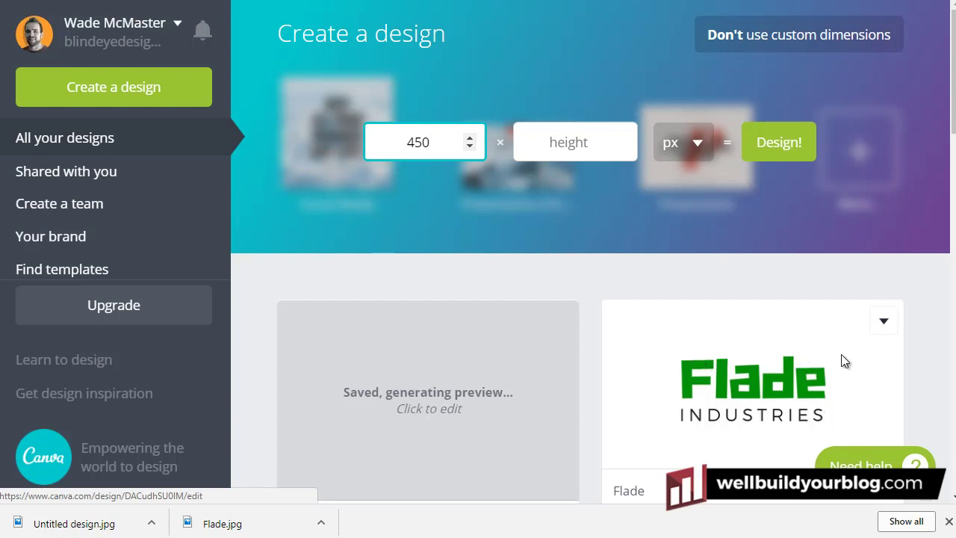
click(562, 144)
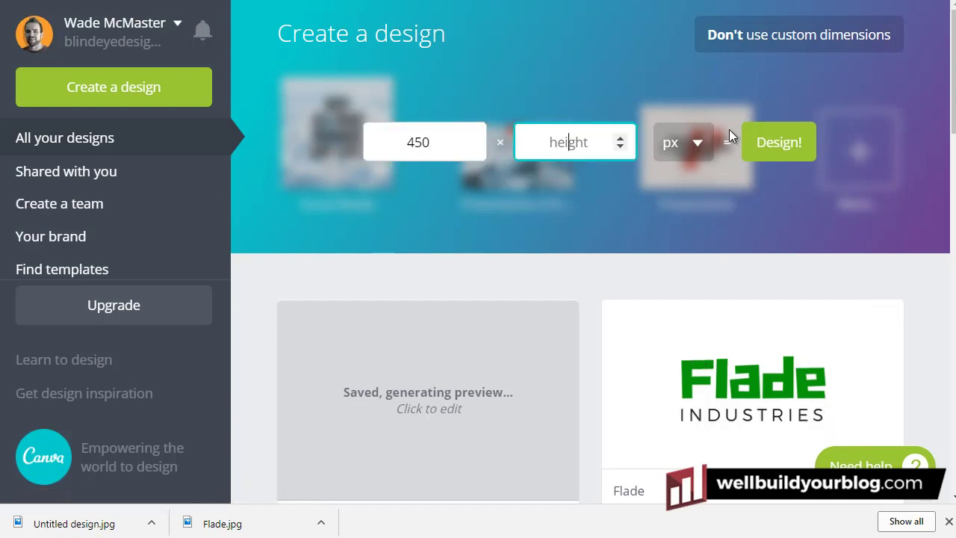
text(200)
click(787, 146)
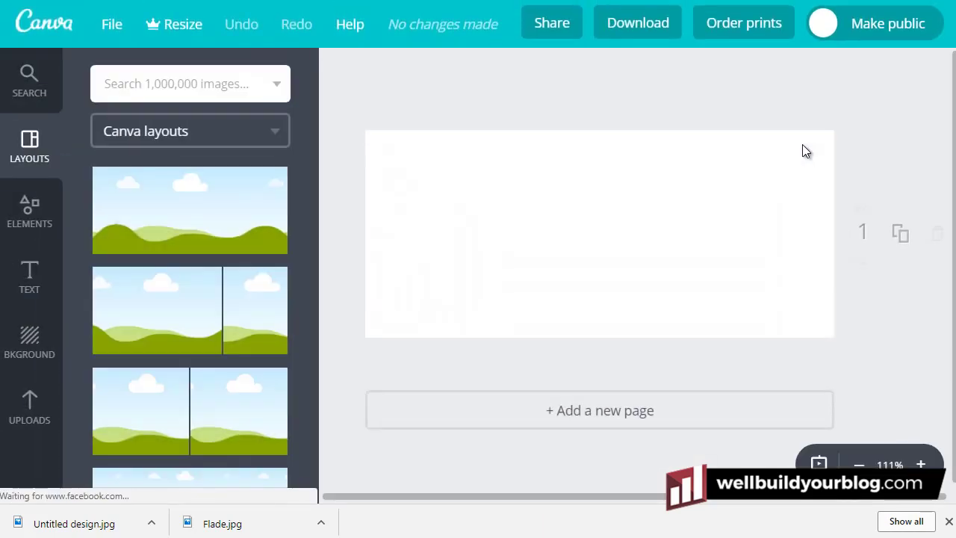
Place the uploaded Flade logo on the 450 × 200 px page, enlarge it to nearly fill the page and centre it
click(28, 420)
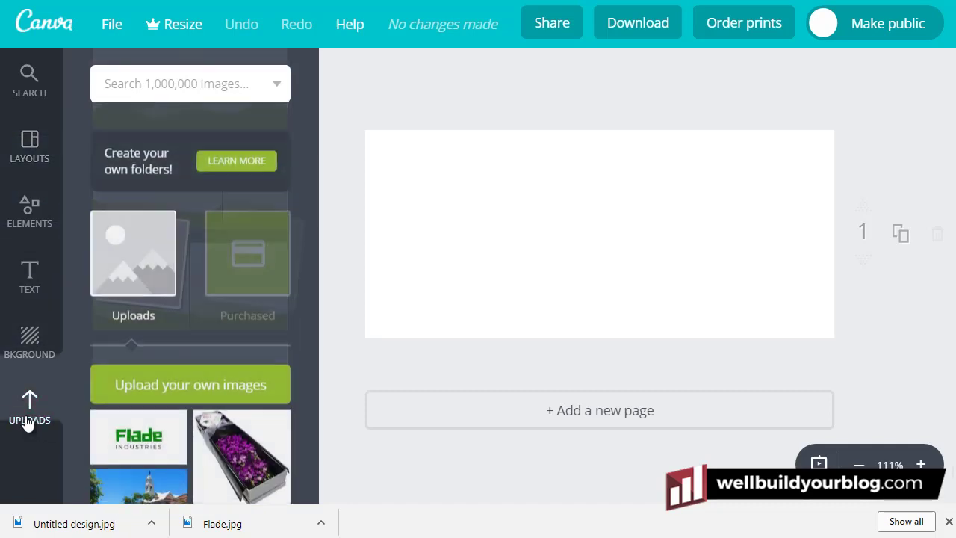
click(151, 425)
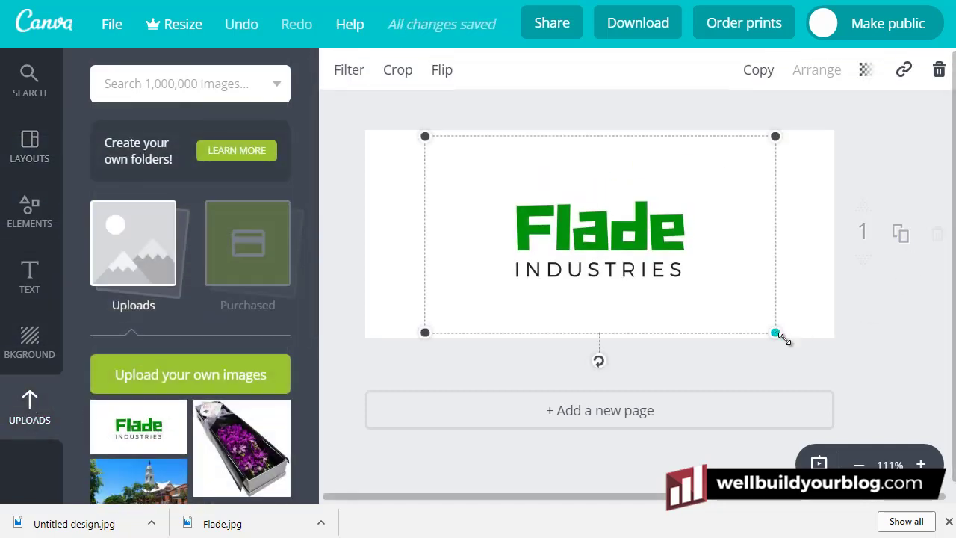
drag(777, 334, 953, 485)
drag(736, 292, 523, 168)
drag(864, 382, 849, 367)
drag(728, 224, 689, 231)
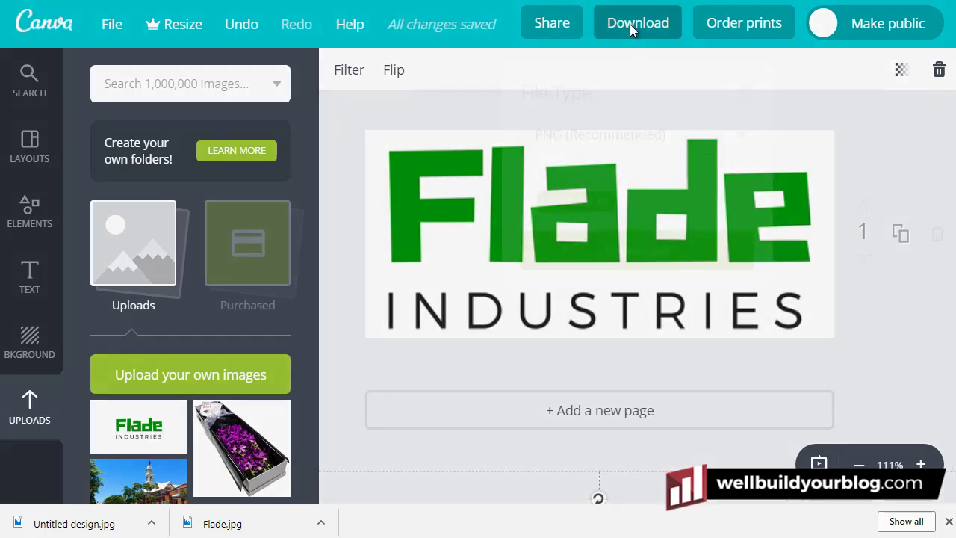
Download the rectangular logo design as a JPG file and close the download message
click(630, 24)
click(581, 121)
click(561, 155)
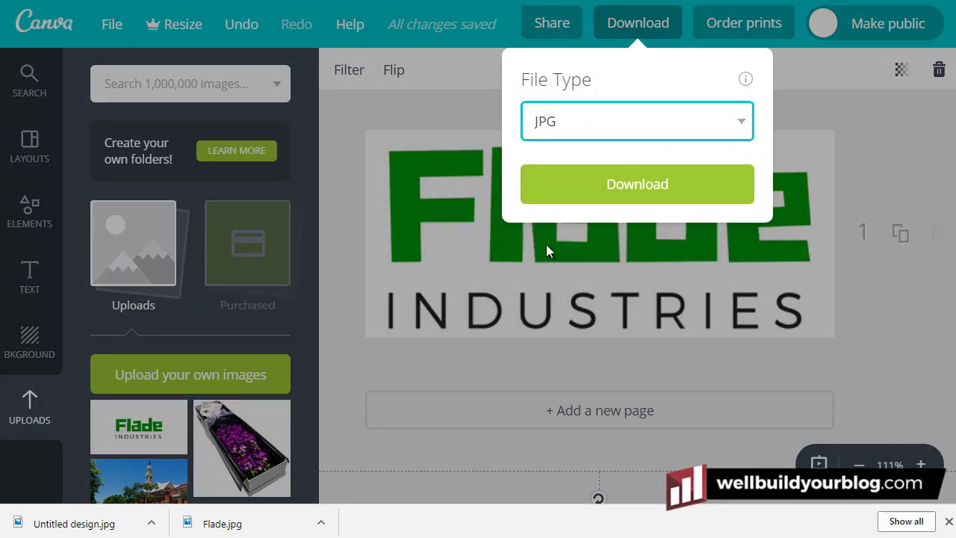
click(650, 185)
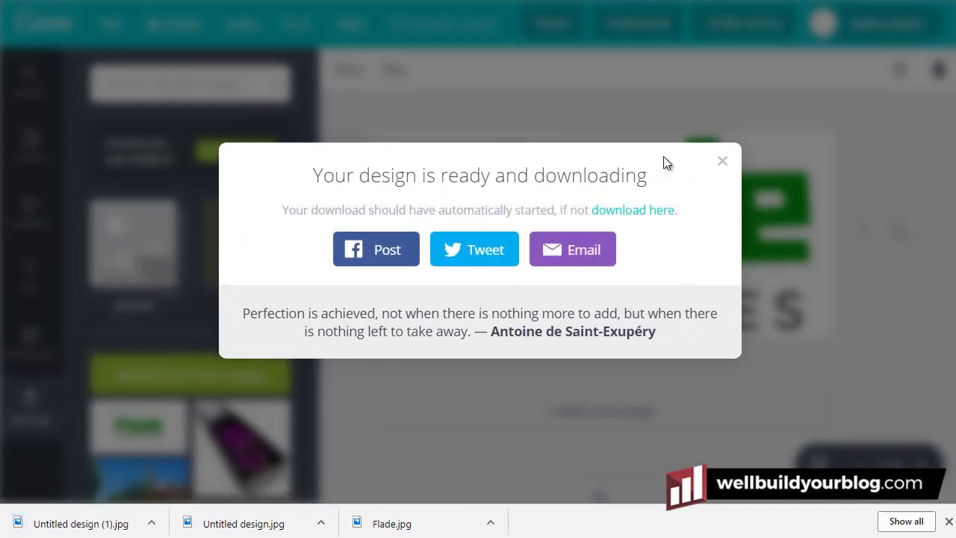
click(723, 163)
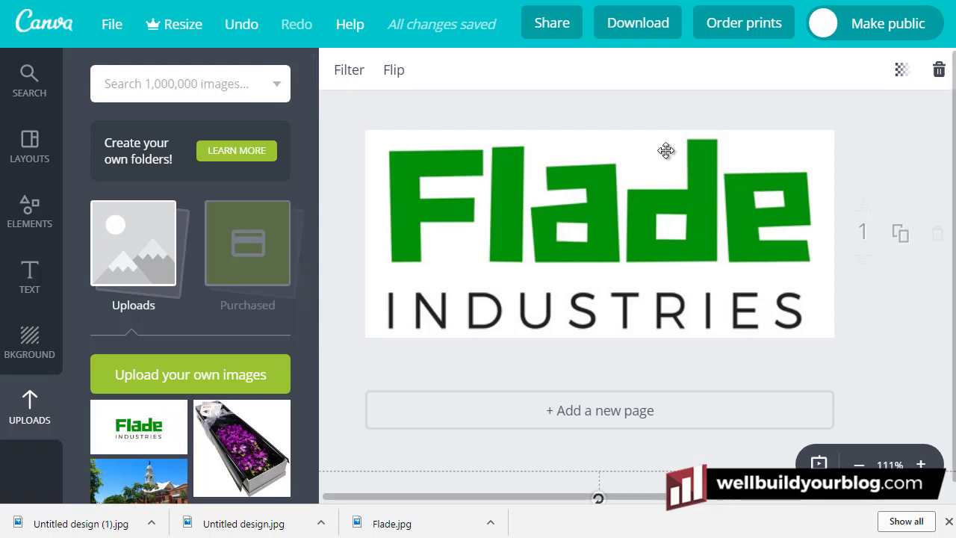
Return to the home page and browse all available design types, including the Social Media & Email Headers sizes
click(56, 30)
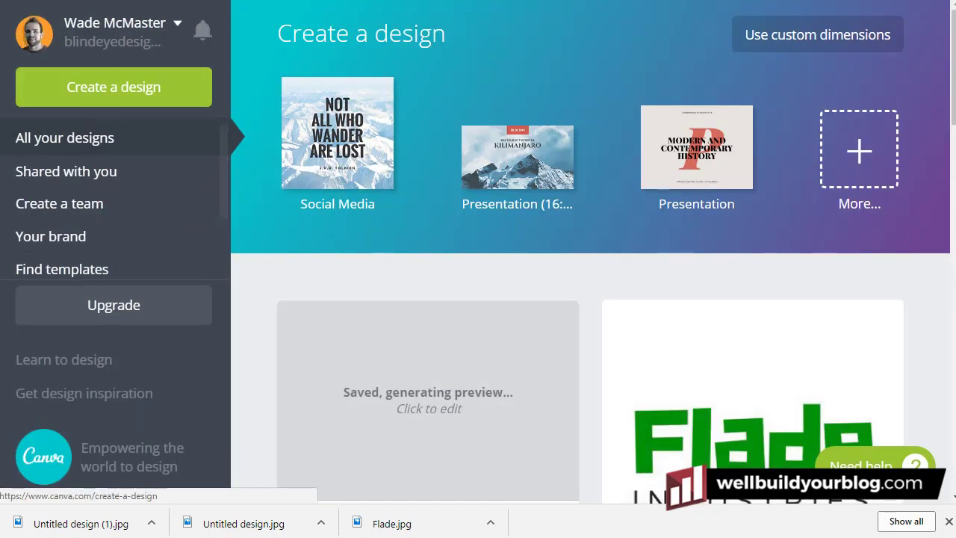
click(857, 153)
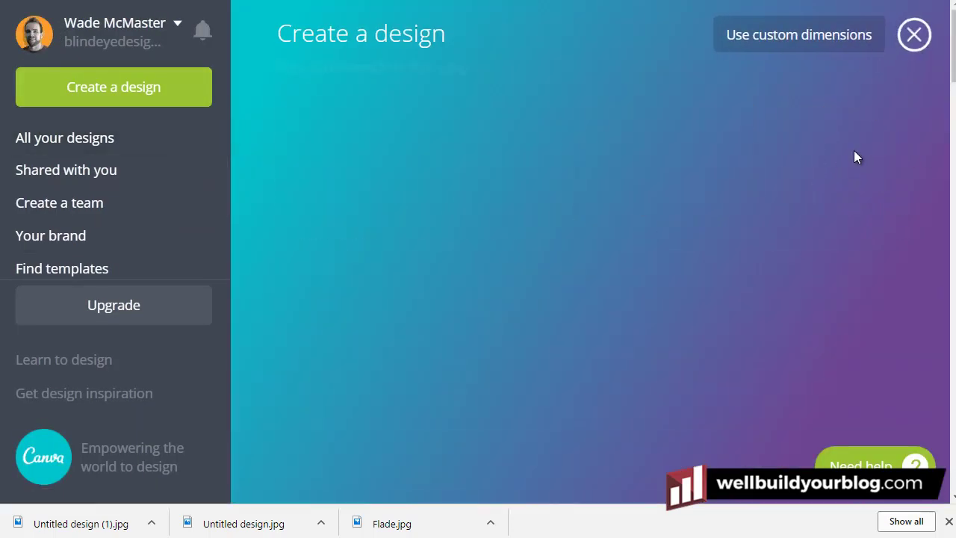
scroll(519, 80, down, 6)
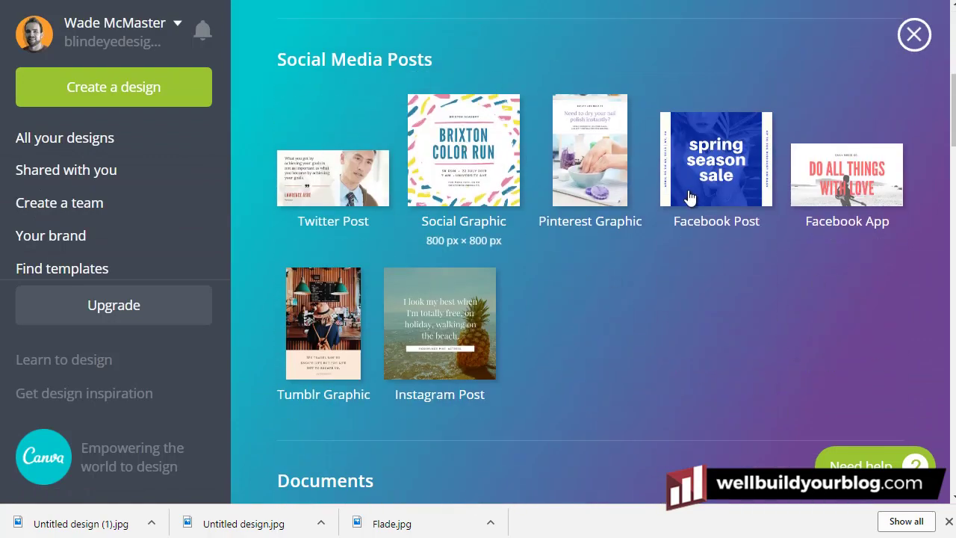
scroll(688, 189, down, 6)
scroll(688, 186, down, 3)
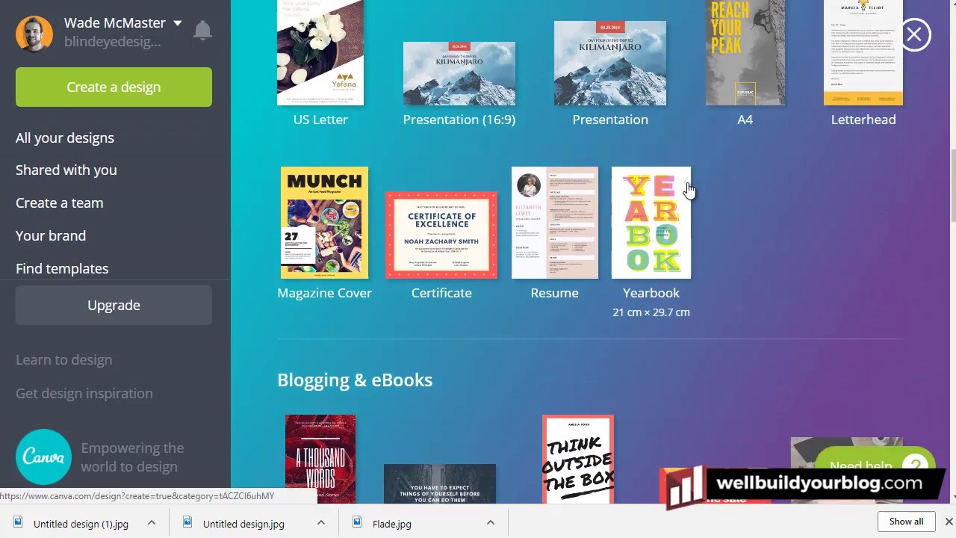
scroll(610, 178, down, 1)
scroll(598, 174, down, 10)
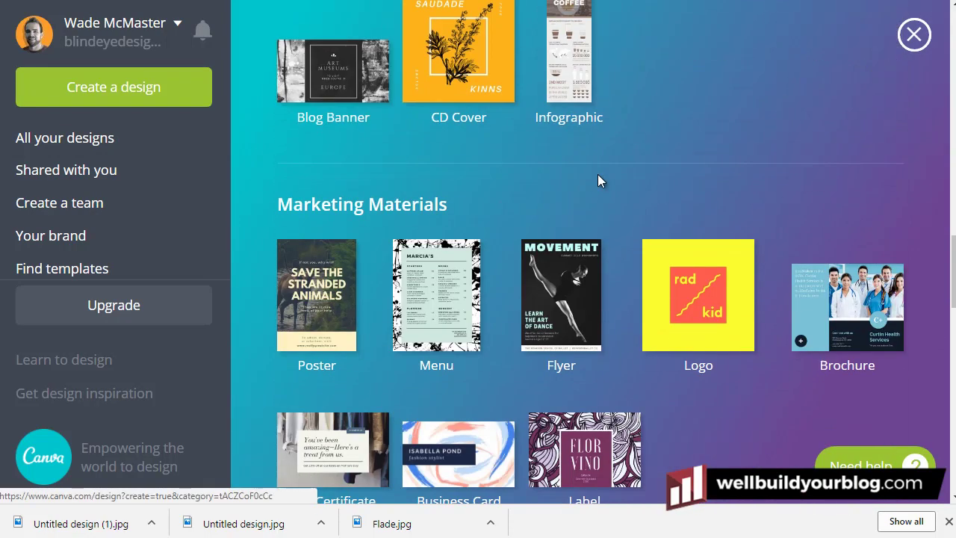
scroll(598, 179, down, 2)
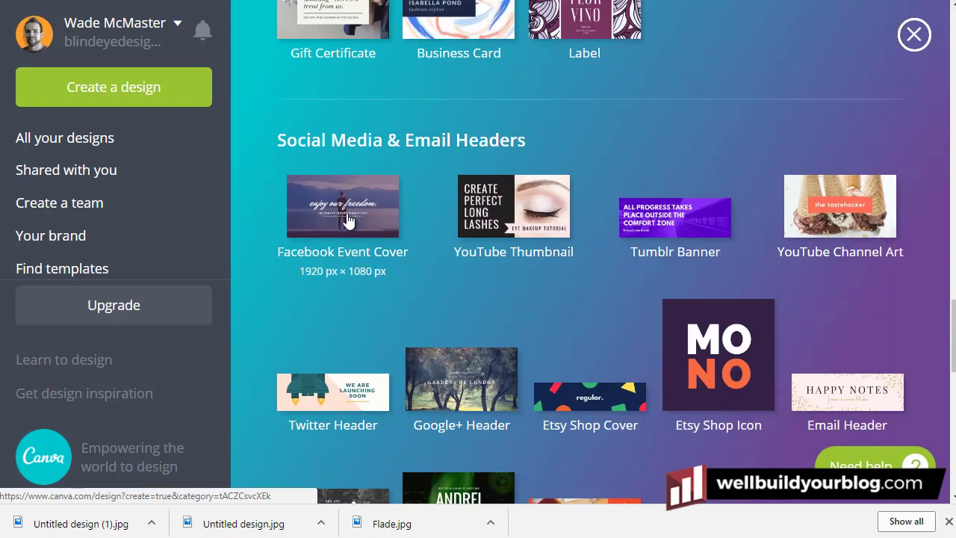
scroll(415, 302, down, 1)
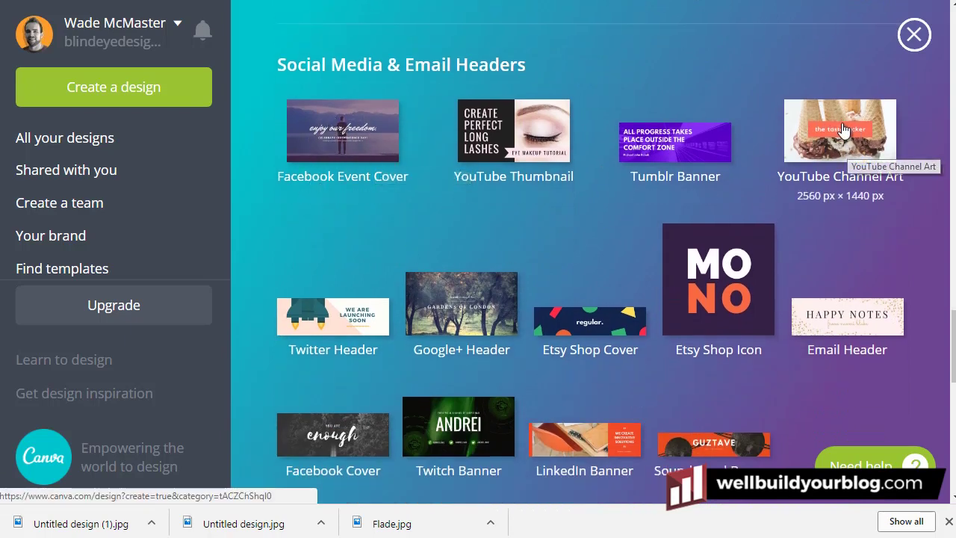
scroll(844, 142, down, 1)
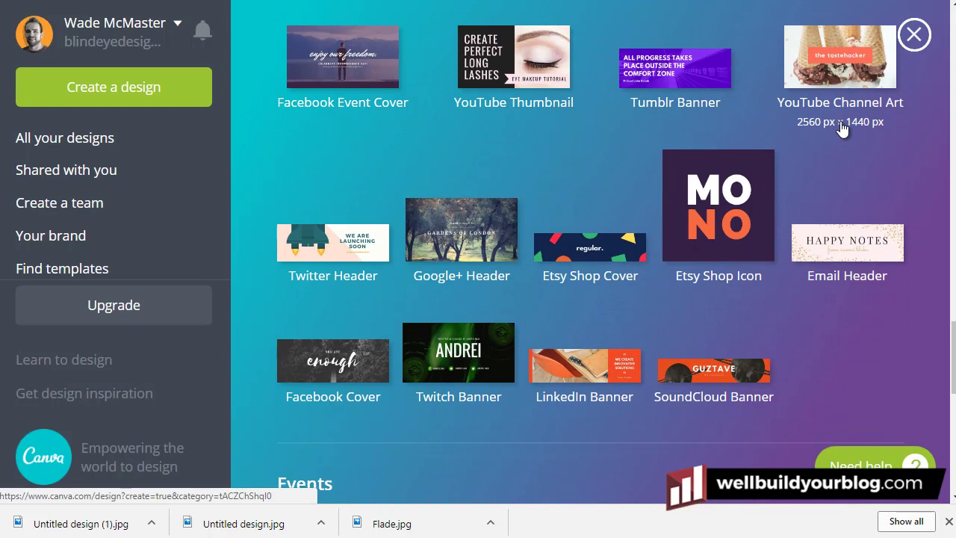
Create a new Facebook Cover design and browse the available layouts and background options
click(334, 371)
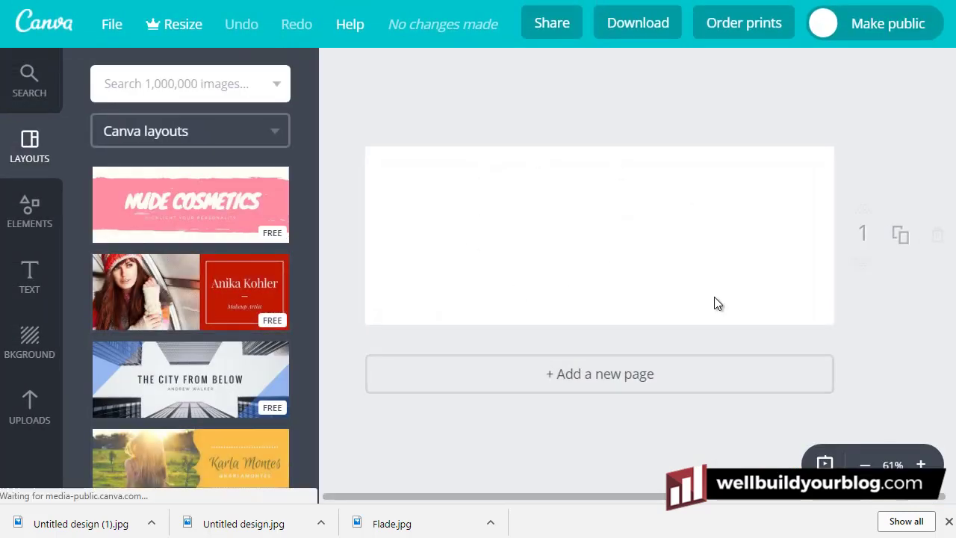
scroll(201, 179, down, 5)
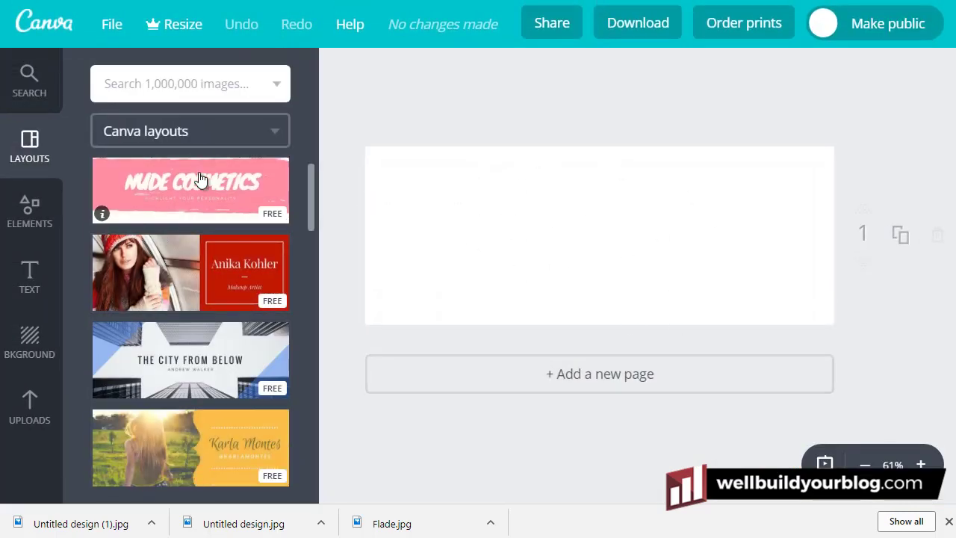
scroll(258, 284, down, 10)
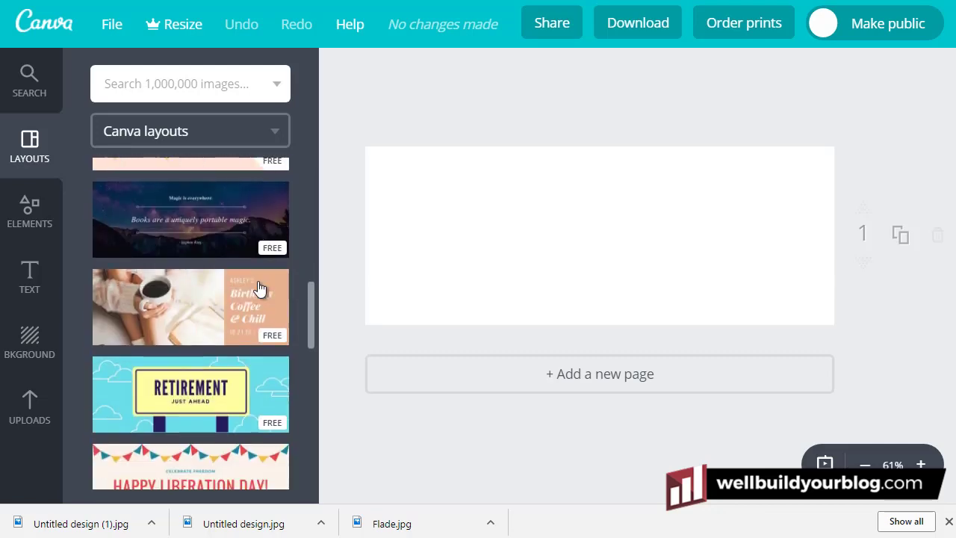
scroll(258, 290, down, 5)
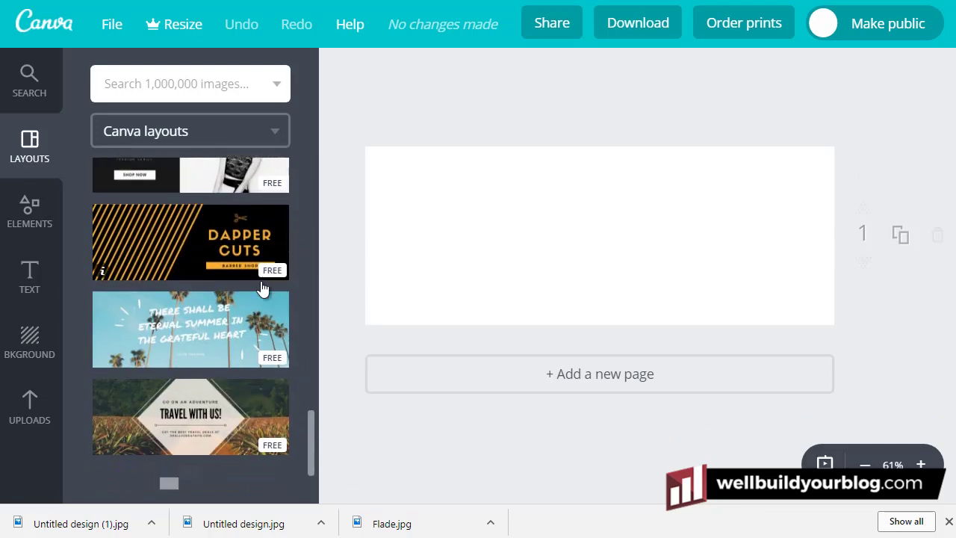
scroll(253, 291, down, 3)
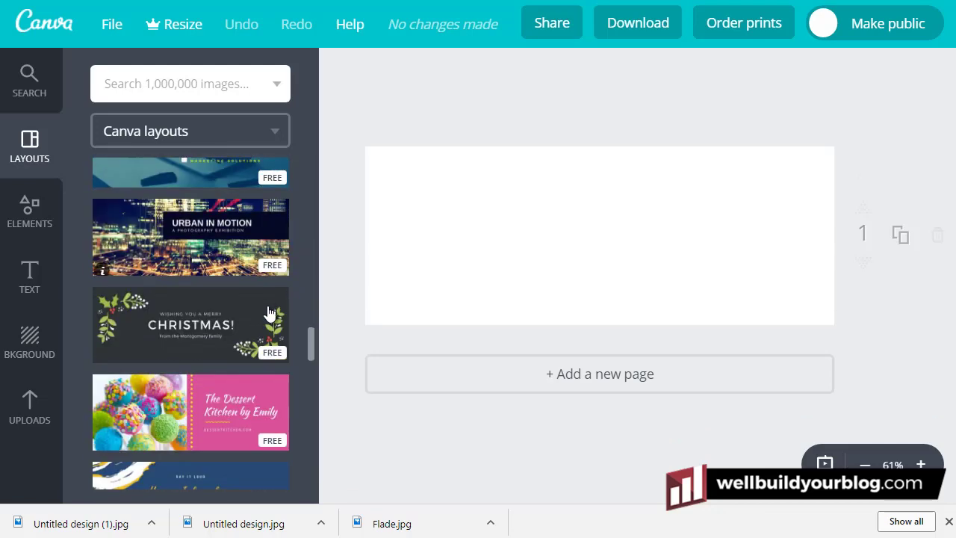
scroll(248, 328, up, 3)
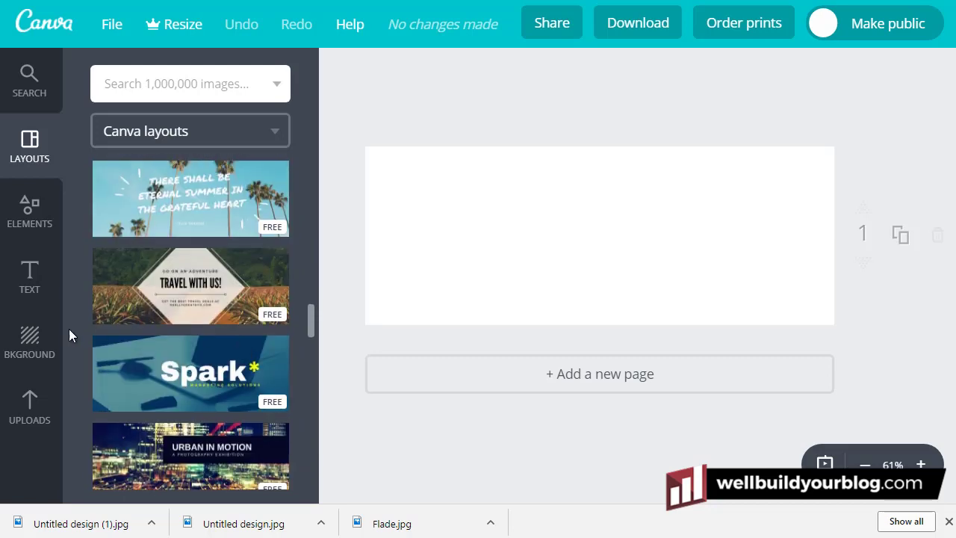
click(29, 345)
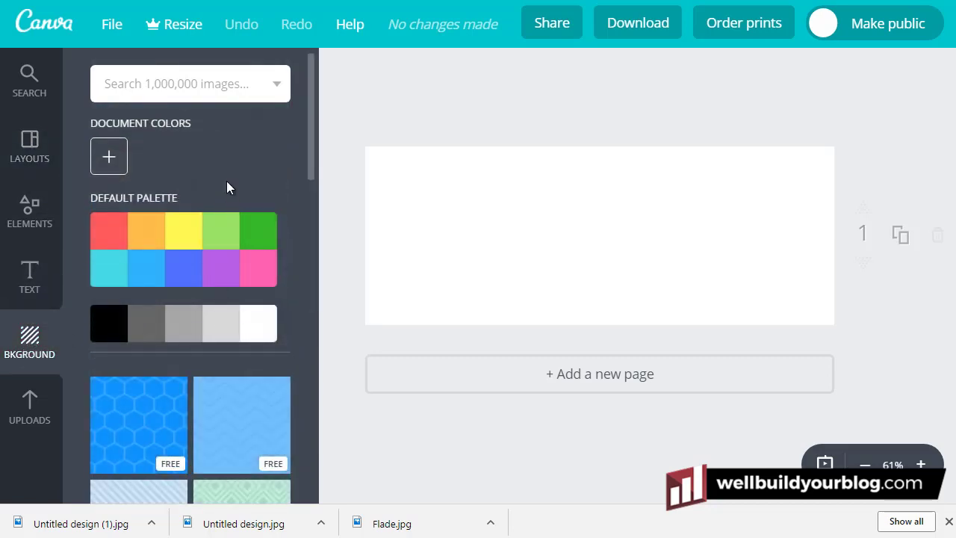
Search the image library for "HEALTH" and examine the photo results, then the results of all types
click(185, 81)
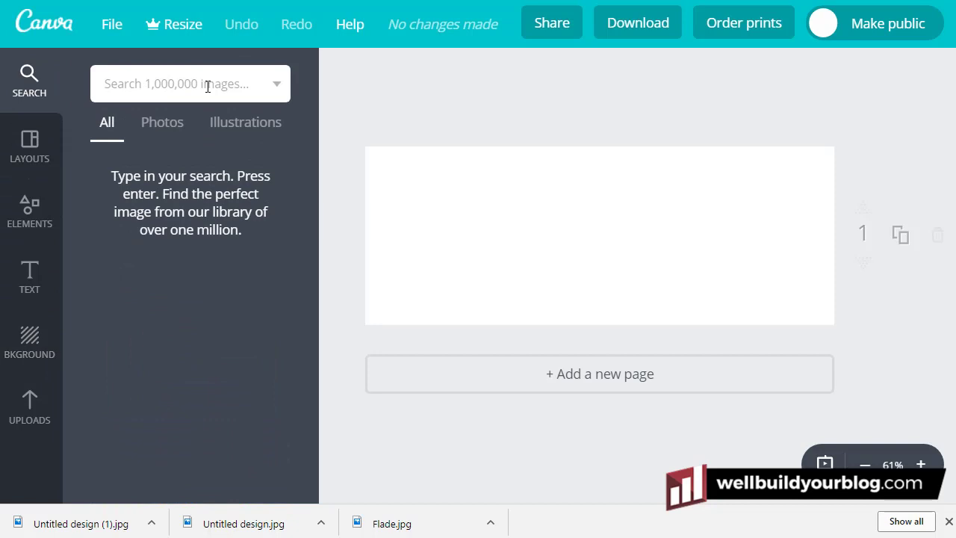
text(HEALTH)
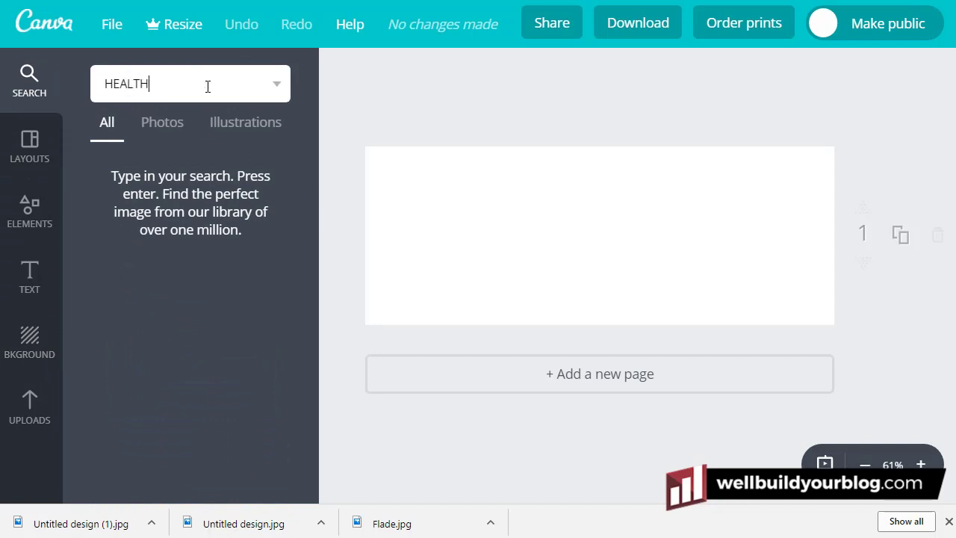
click(160, 127)
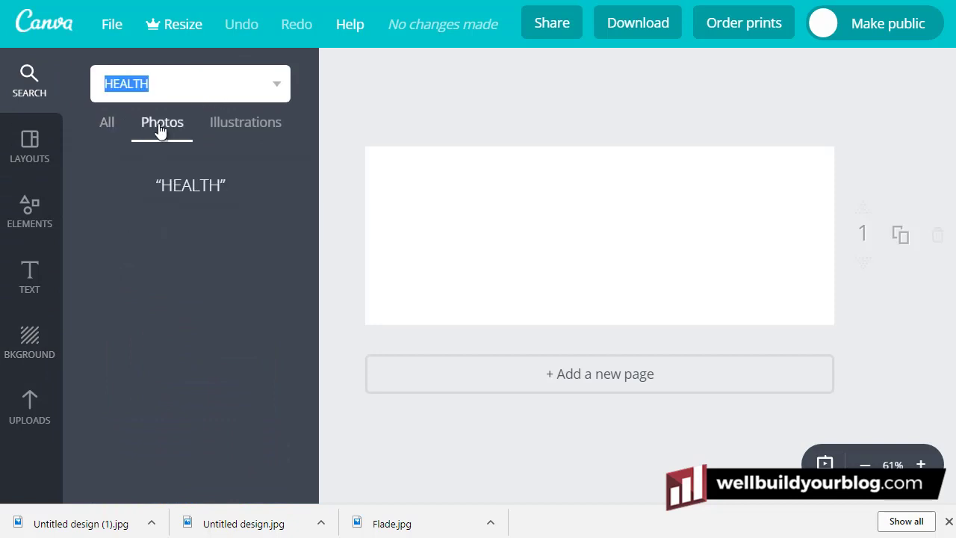
click(192, 86)
scroll(239, 165, down, 2)
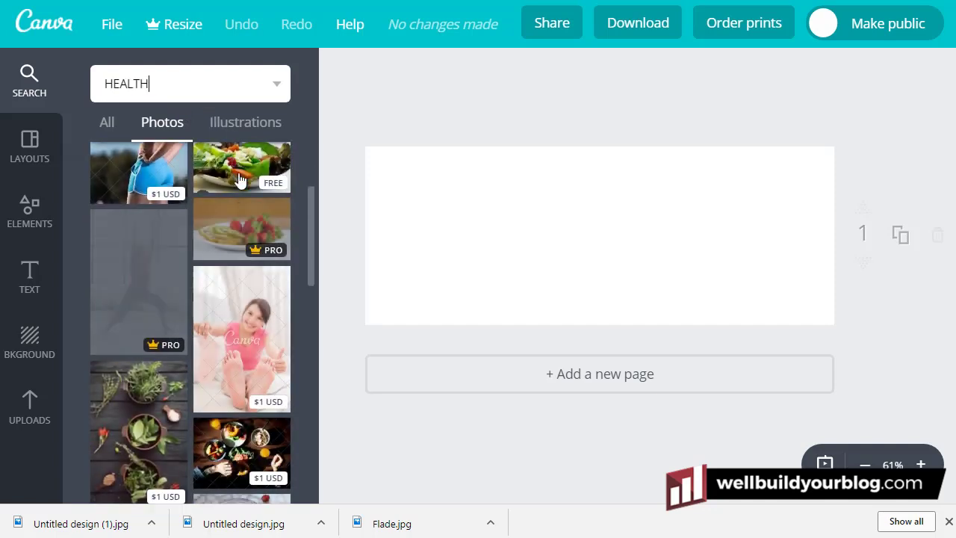
scroll(179, 287, down, 1)
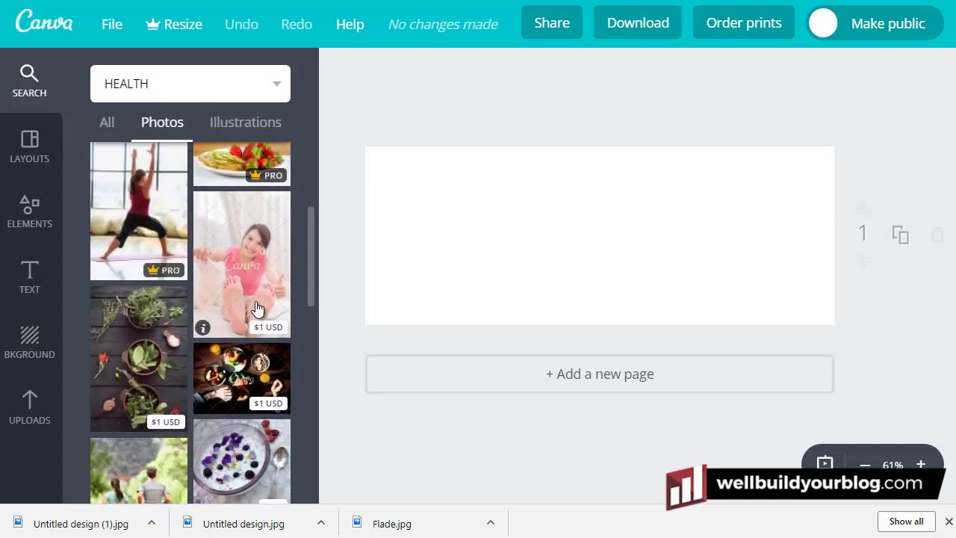
scroll(256, 309, down, 2)
scroll(159, 314, down, 2)
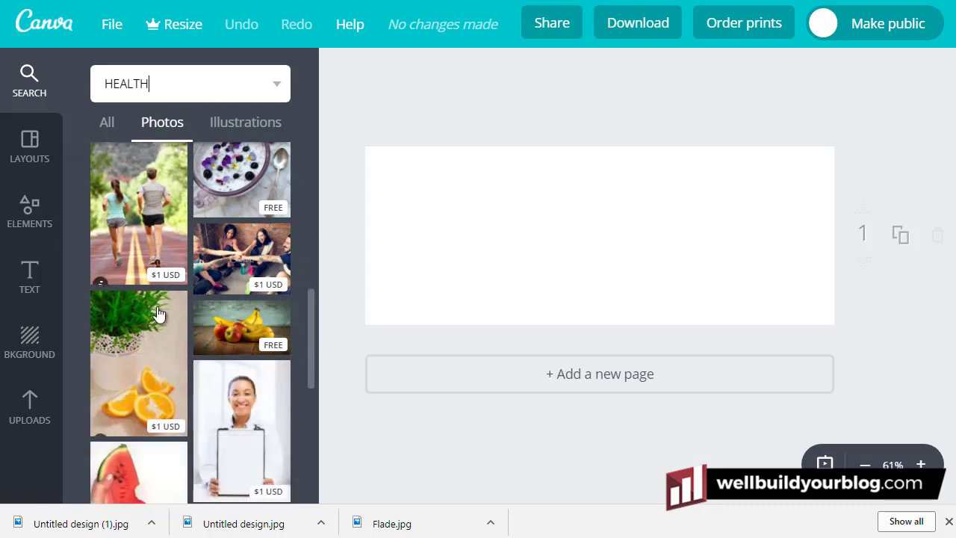
scroll(158, 314, down, 2)
scroll(222, 260, down, 4)
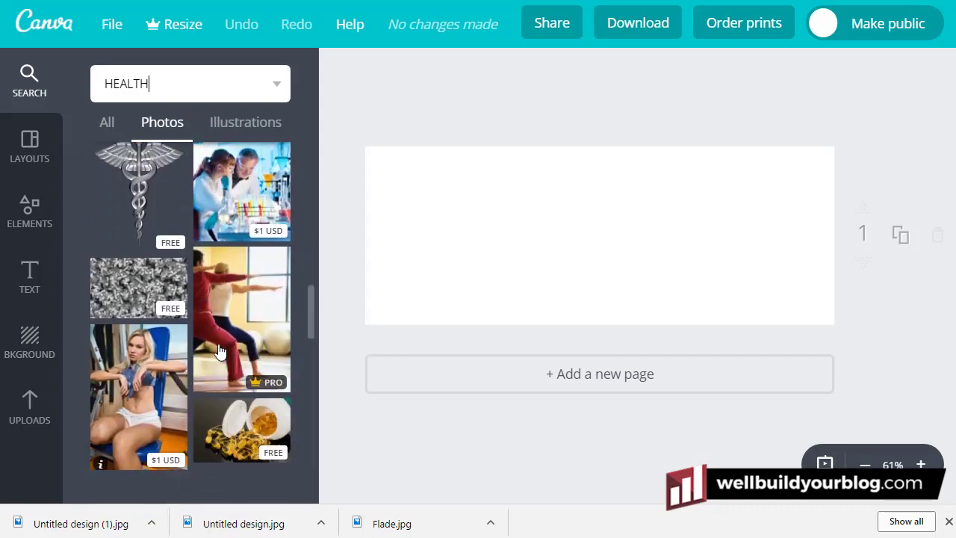
scroll(220, 331, down, 2)
scroll(262, 299, down, 3)
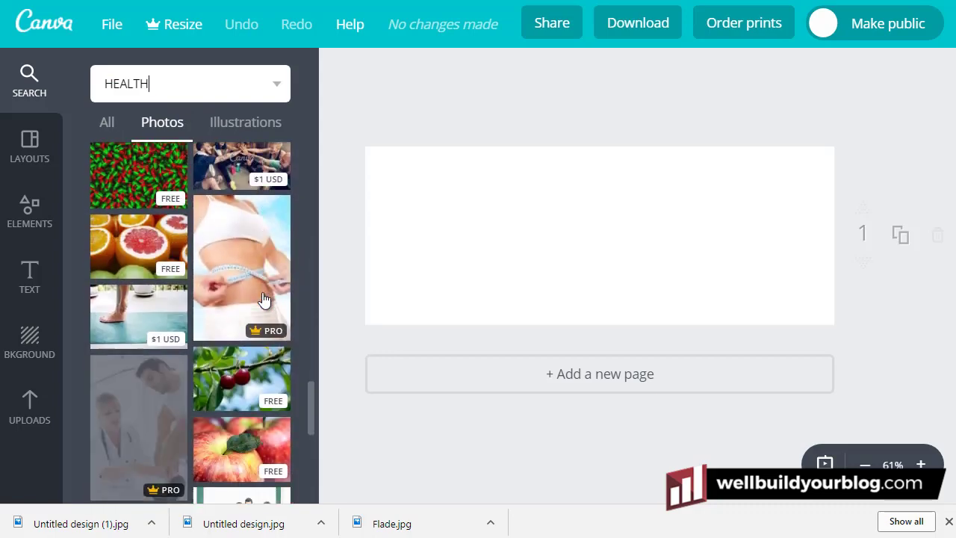
scroll(263, 299, up, 10)
click(109, 123)
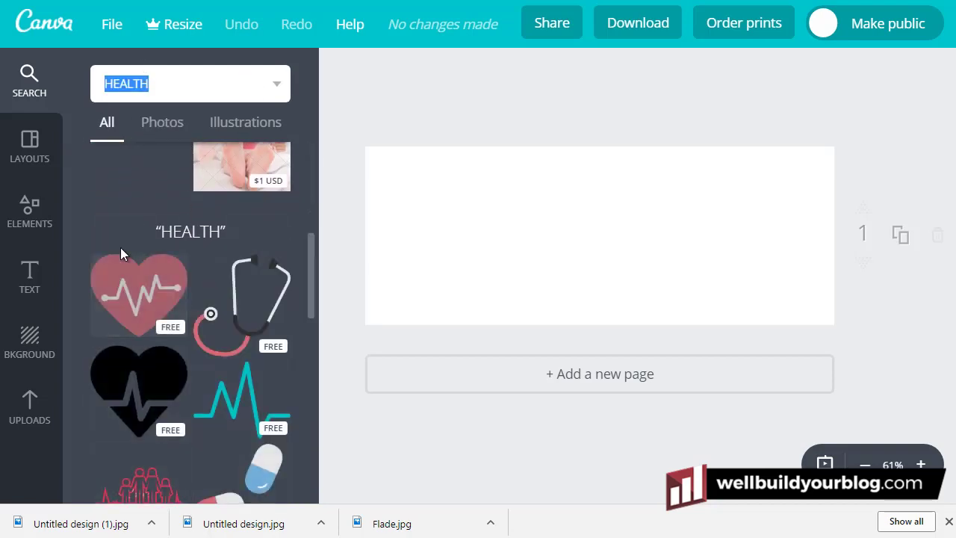
Upload the food photo ING_55027_00640.jpg from the computer to the uploaded images
click(23, 409)
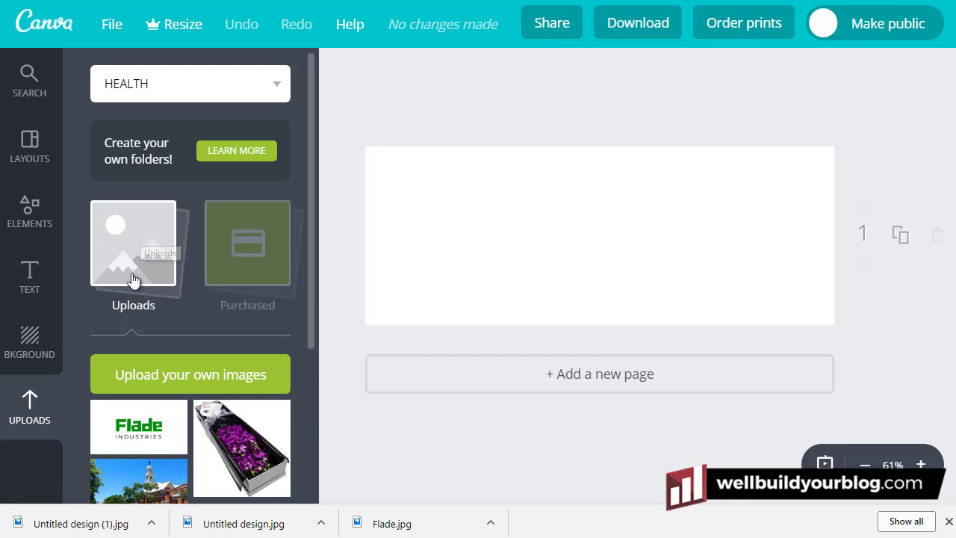
click(129, 236)
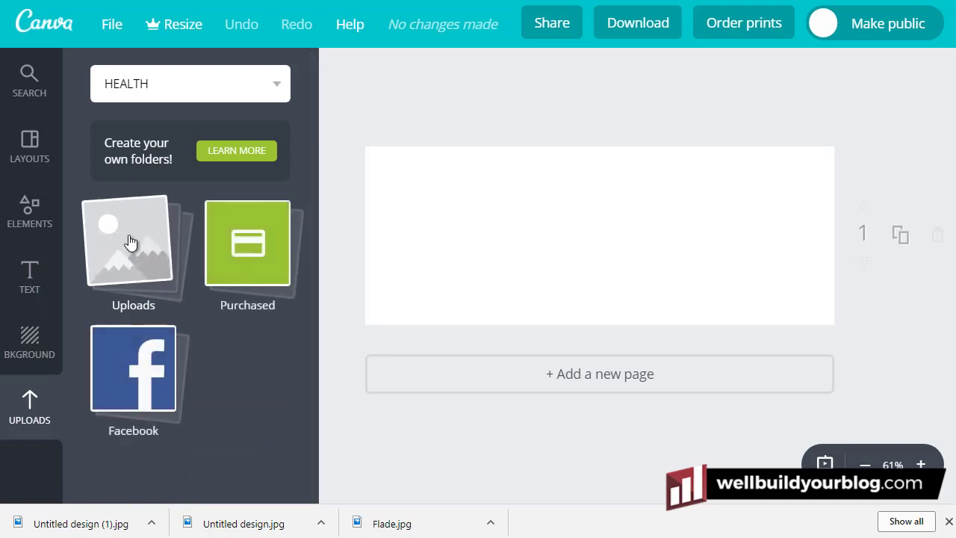
click(130, 239)
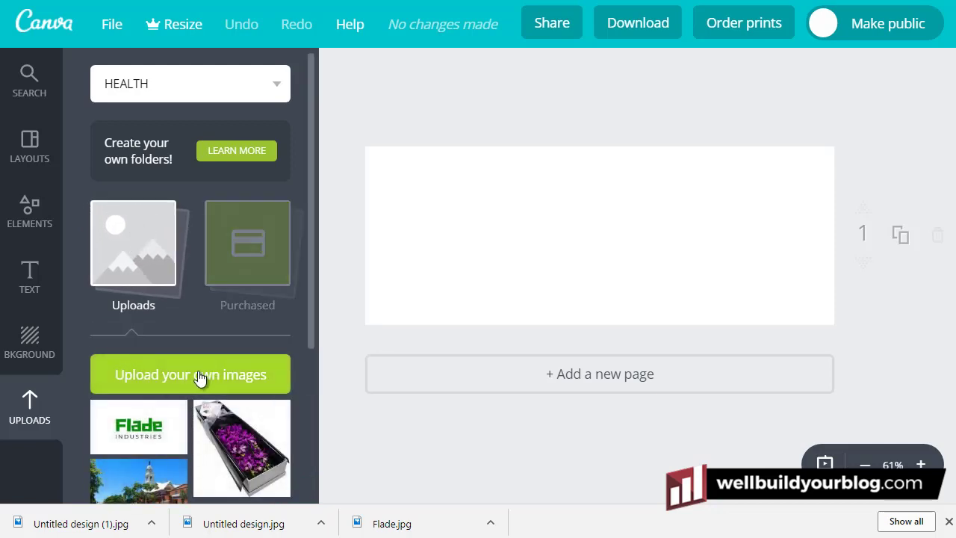
click(183, 377)
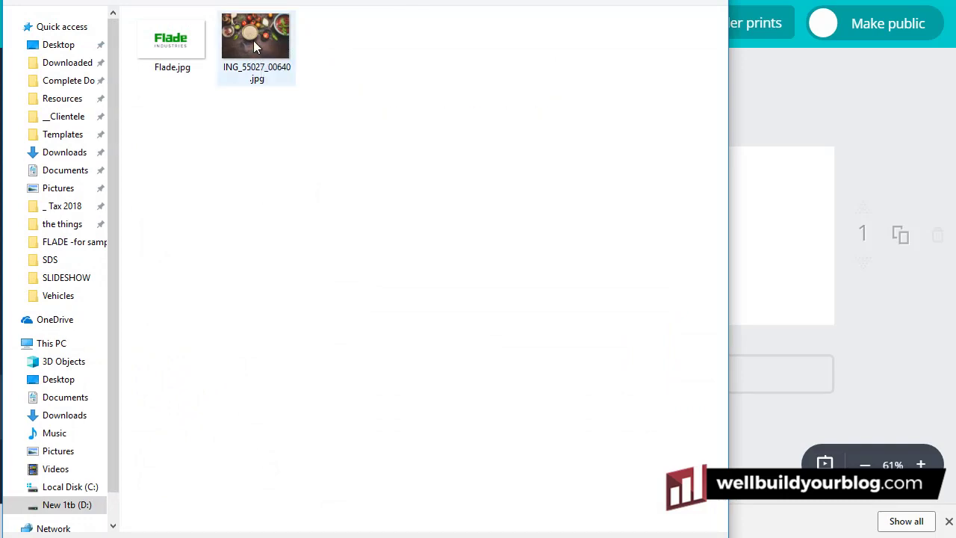
click(254, 41)
key(Return)
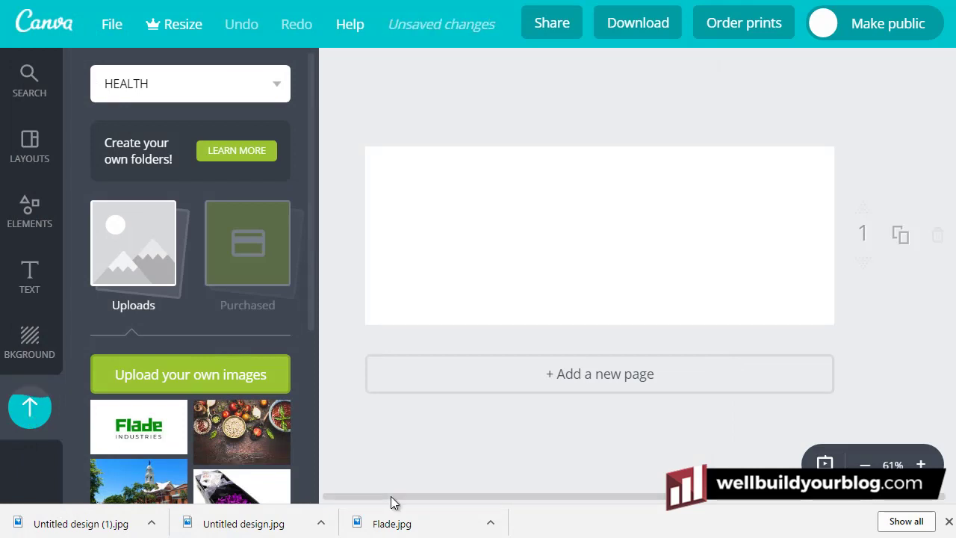
Place the uploaded food photo on the cover, enlarge it to fill the page and position the ingredients along the upper edge
click(242, 428)
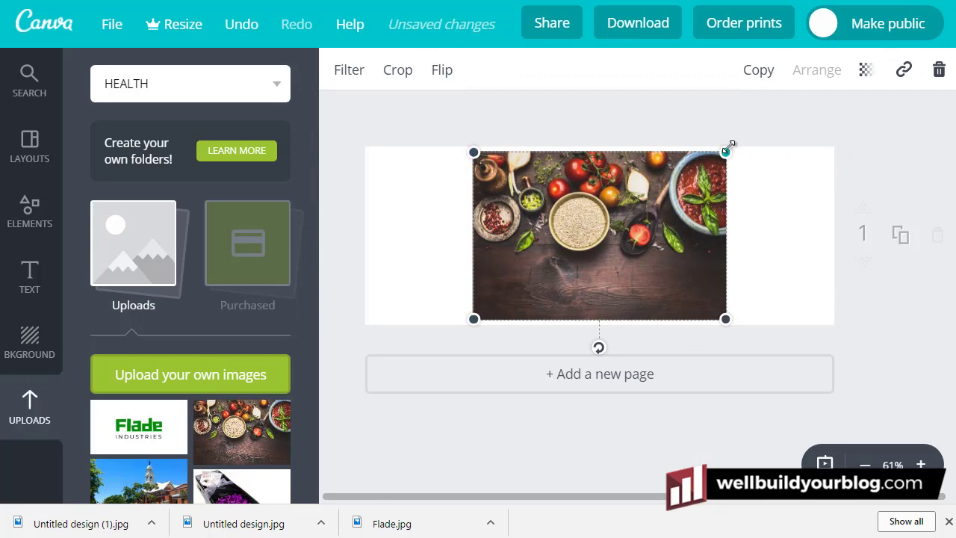
drag(729, 151, 837, 86)
drag(555, 231, 544, 241)
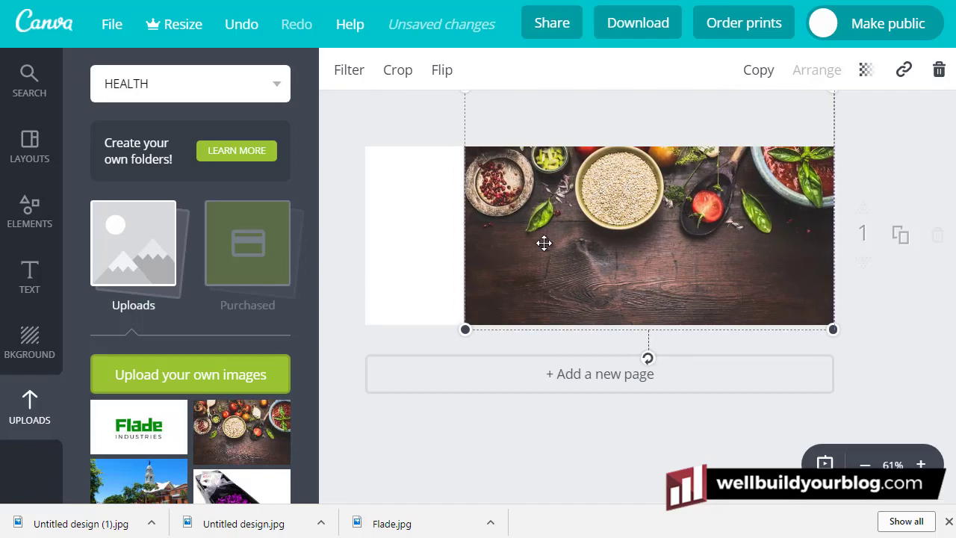
drag(466, 329, 384, 444)
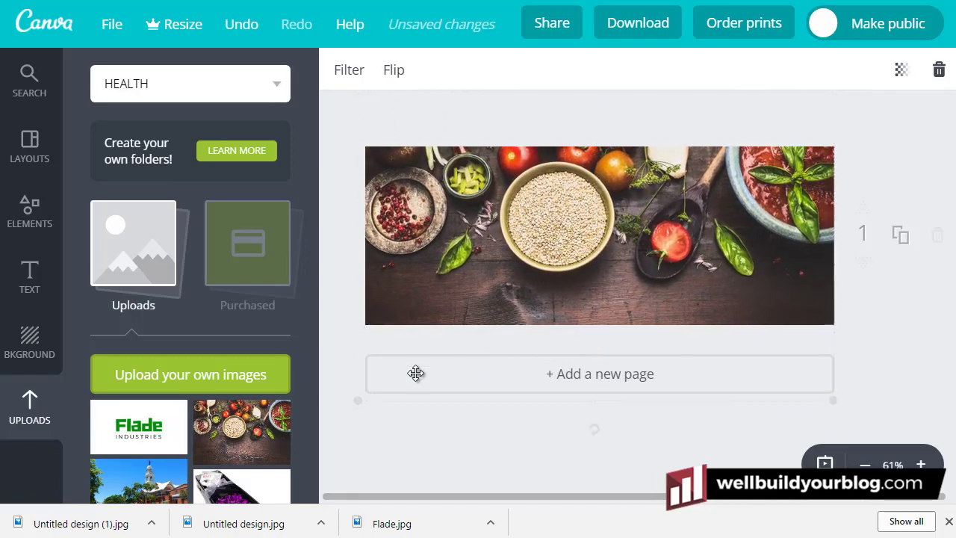
drag(586, 270, 591, 214)
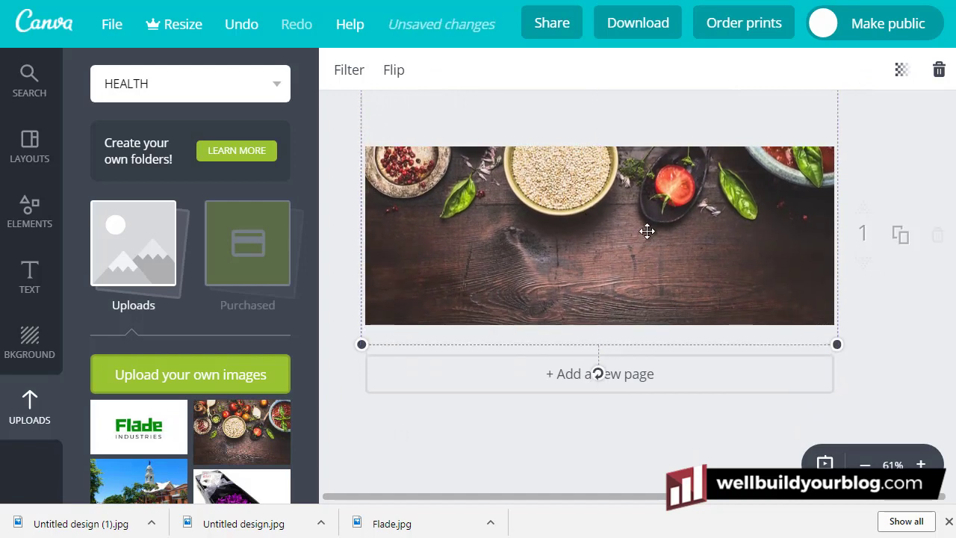
click(906, 326)
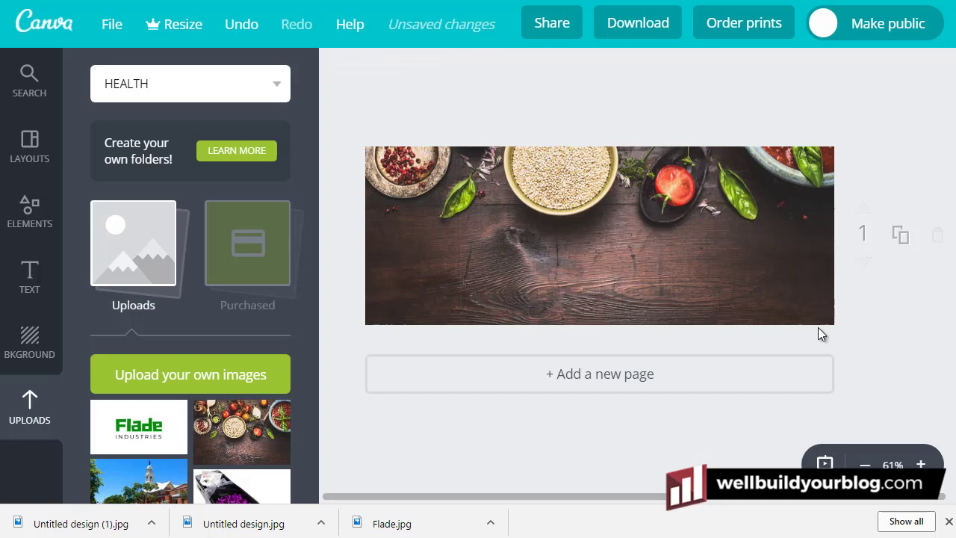
Examine the available element categories and look through the illustrations
click(27, 211)
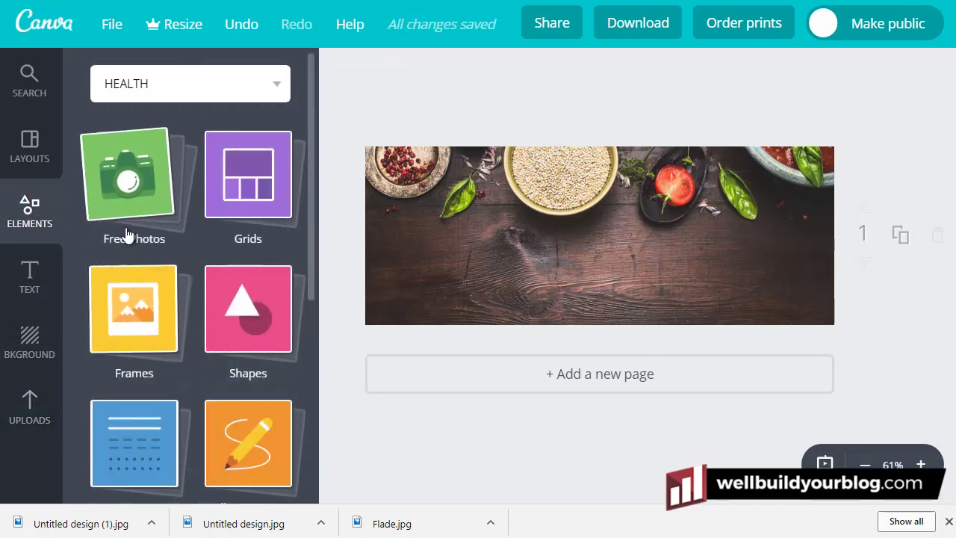
scroll(213, 444, down, 3)
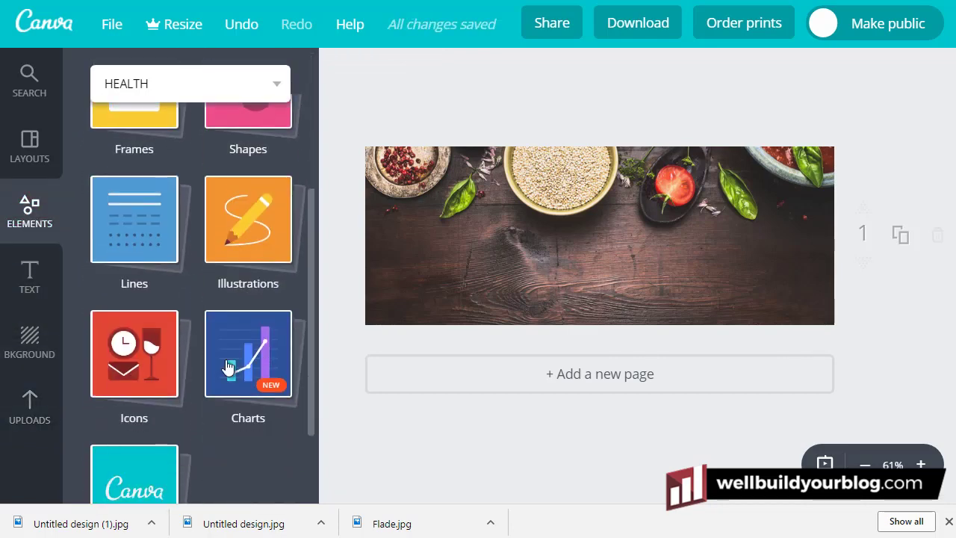
click(246, 220)
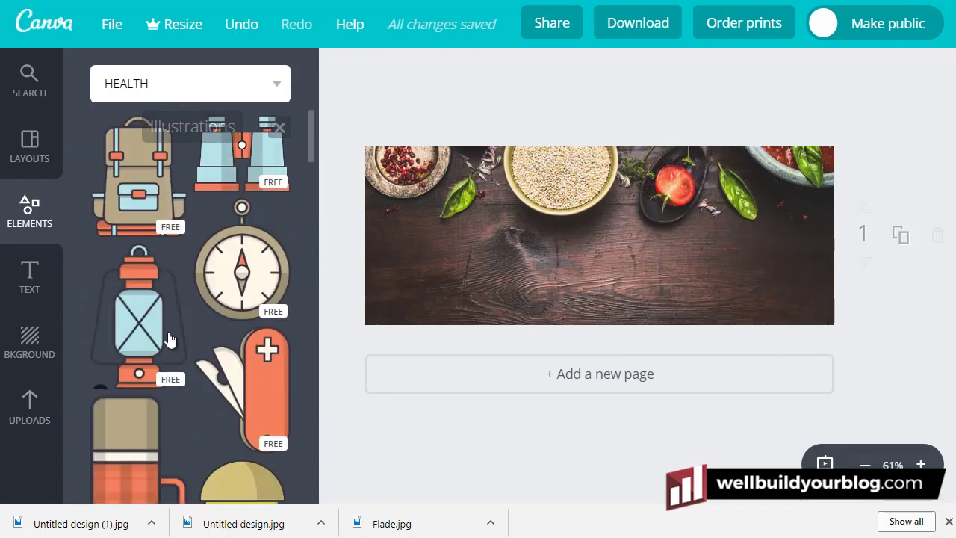
scroll(161, 313, down, 7)
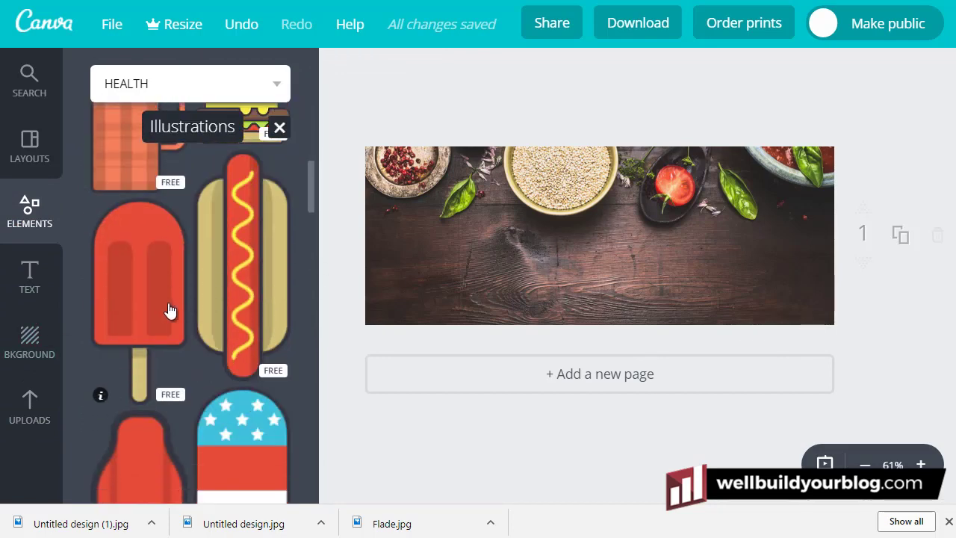
scroll(168, 319, down, 5)
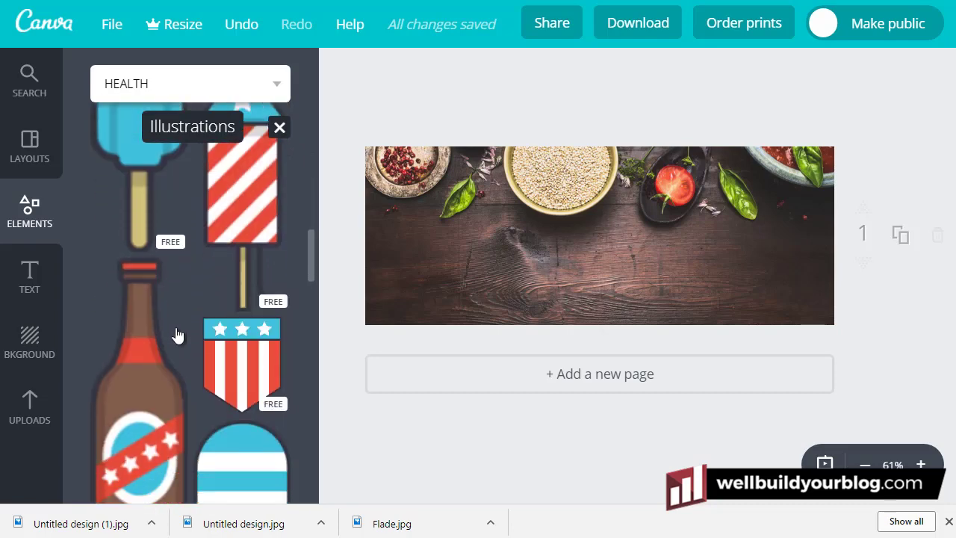
scroll(176, 338, up, 3)
scroll(178, 338, up, 10)
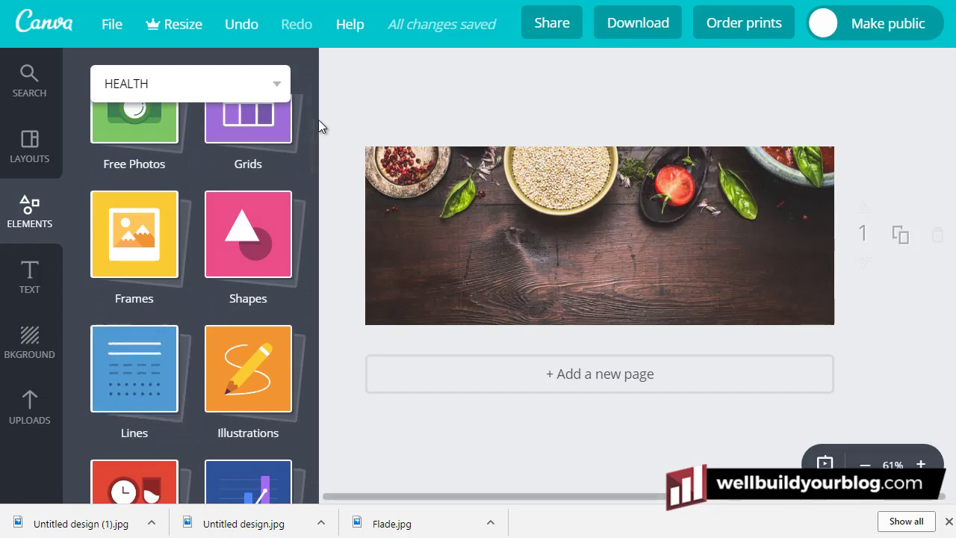
mouse_move(318, 120)
mouse_down()
mouse_move(318, 192)
mouse_move(320, 118)
mouse_up()
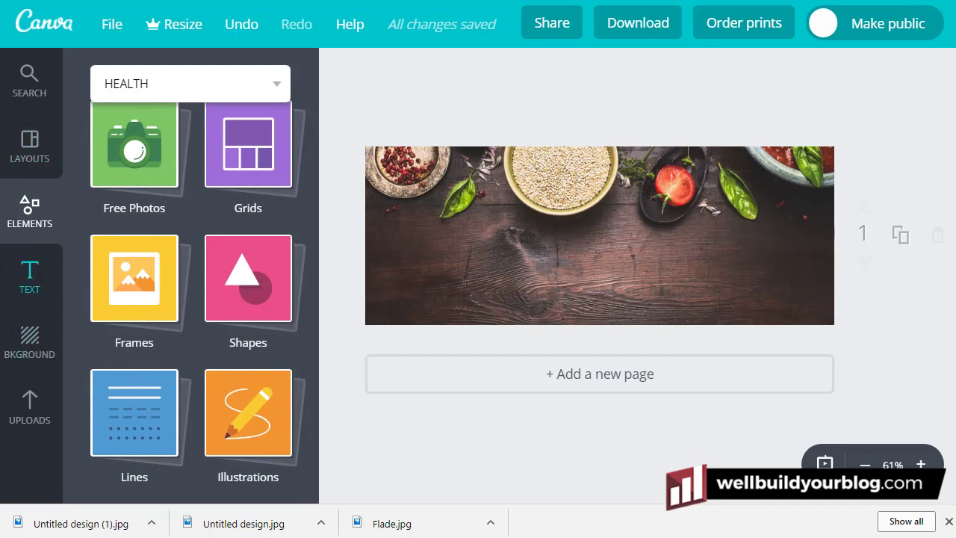
Add a heading across the dark wooden area of the cover reading "Looking After your Health."
click(24, 274)
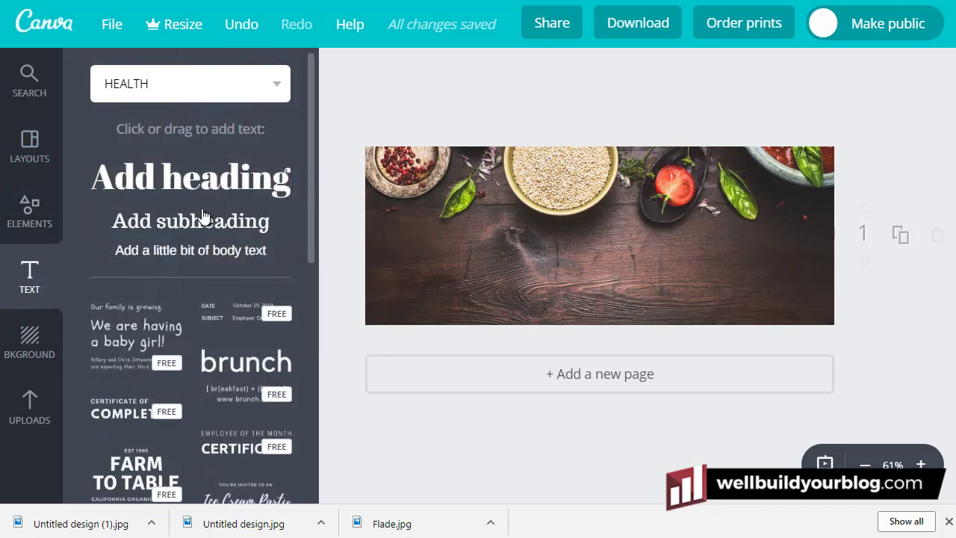
drag(193, 183, 523, 257)
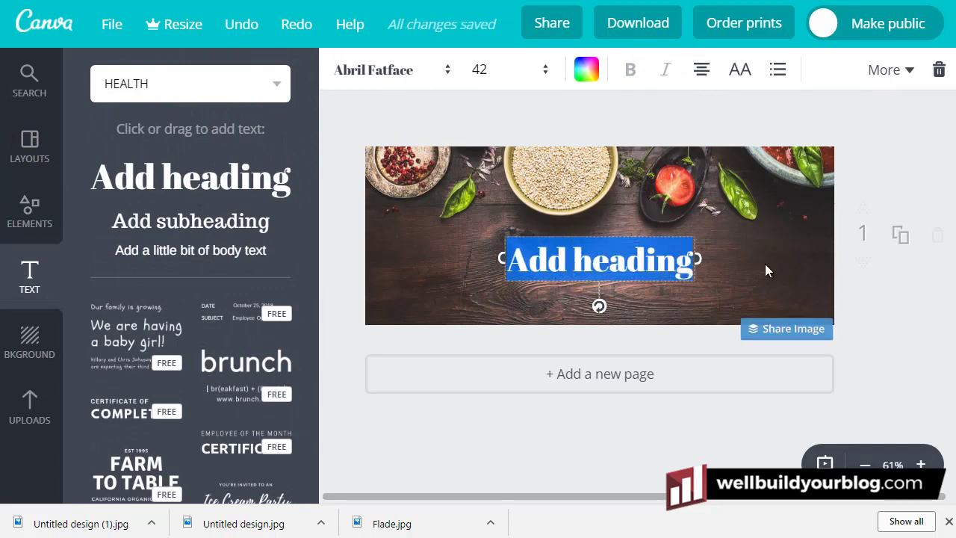
text(looking)
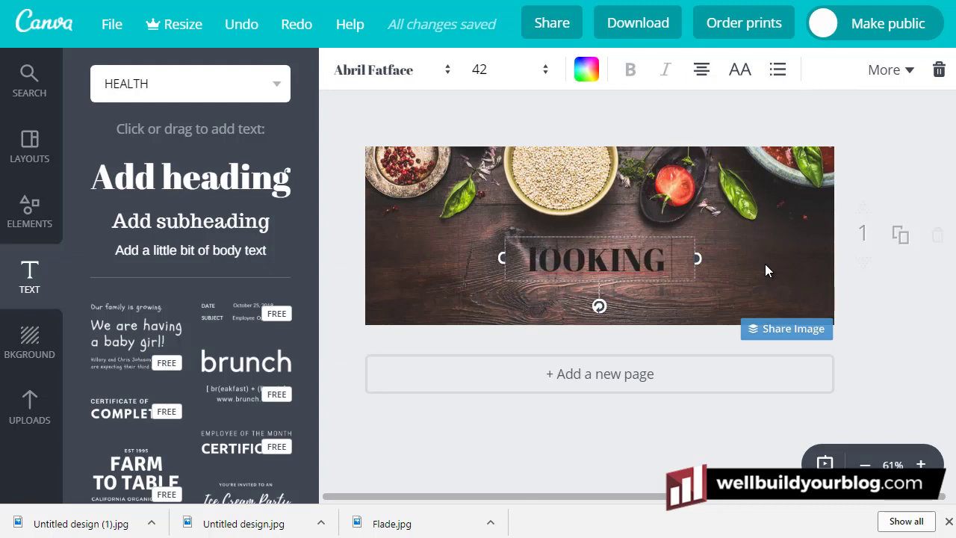
key(ctrl+a)
key(BackSpace)
text(Look)
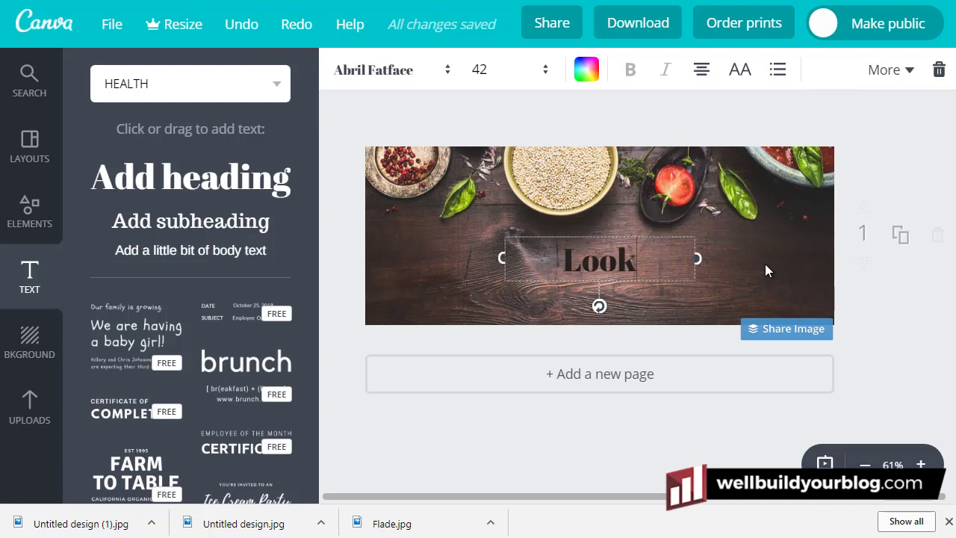
text(ing After your)
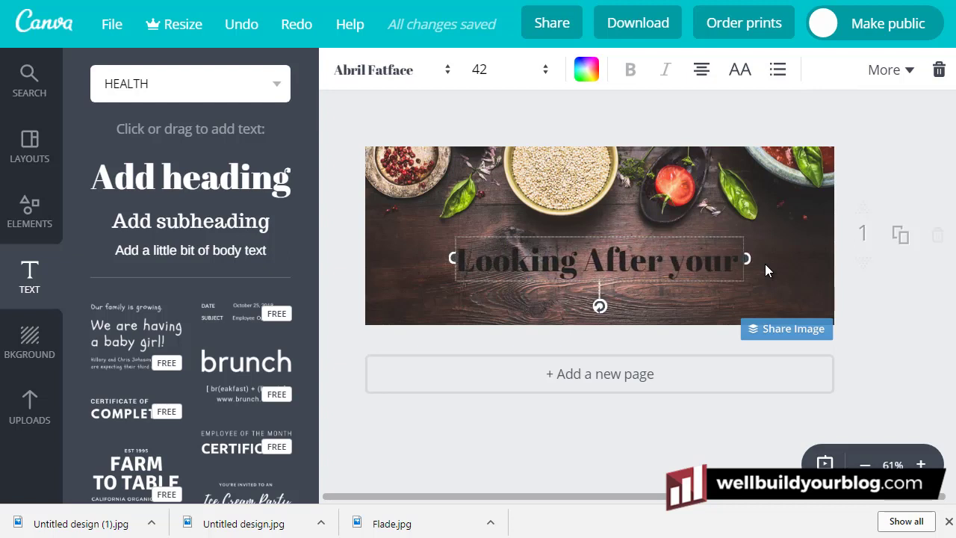
text( Health.)
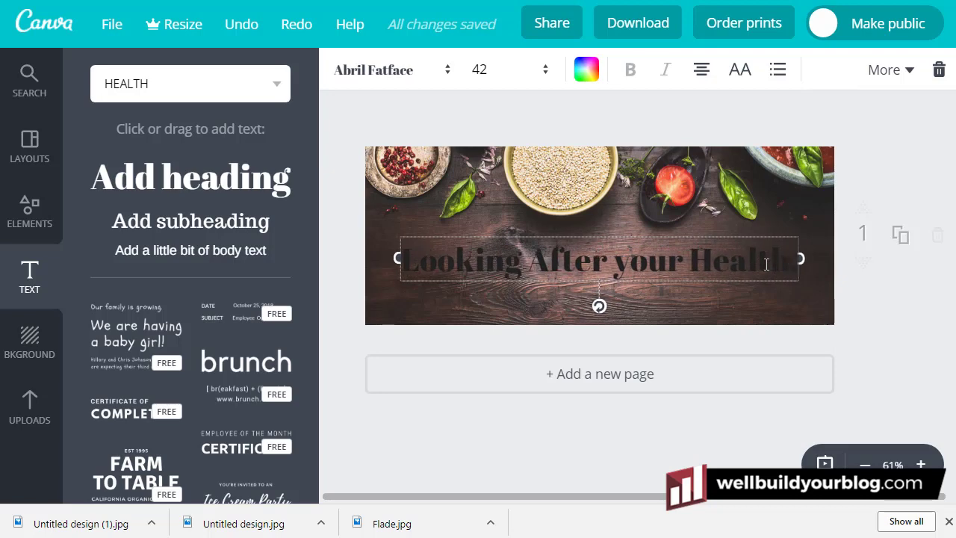
Colour the whole "Looking After your Health." heading white
key(ctrl+a)
click(631, 271)
drag(406, 264, 794, 258)
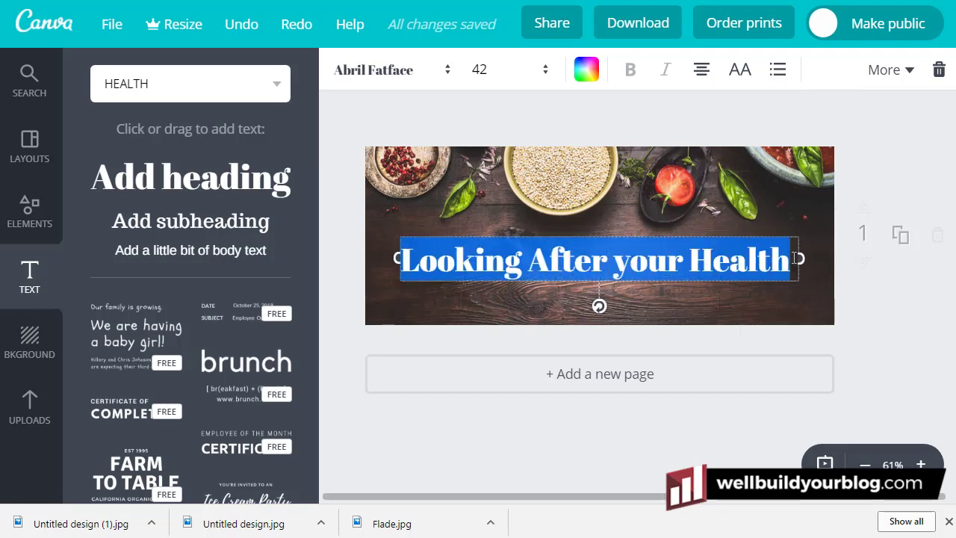
click(586, 70)
click(755, 331)
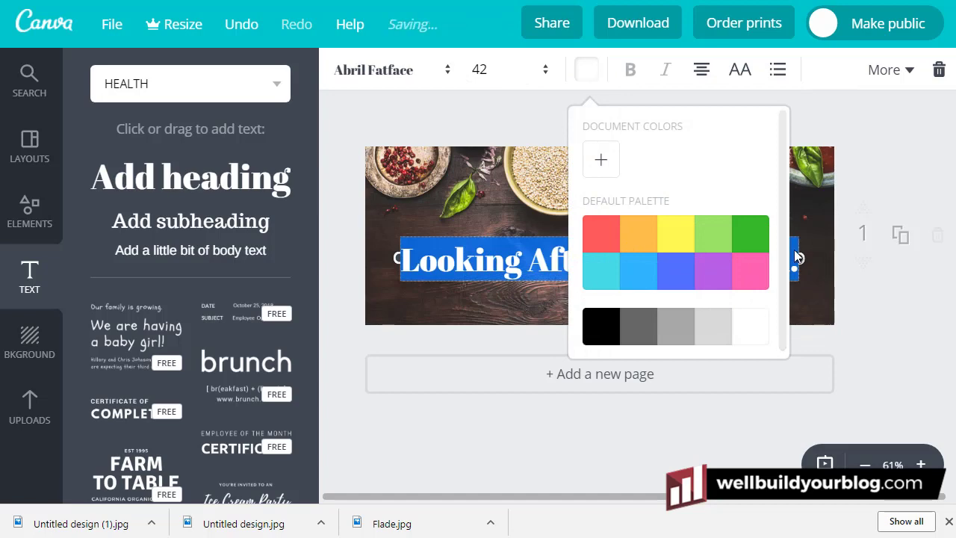
Set the heading in Montserrat at size 32 and move it towards the cover's lower right area
click(476, 254)
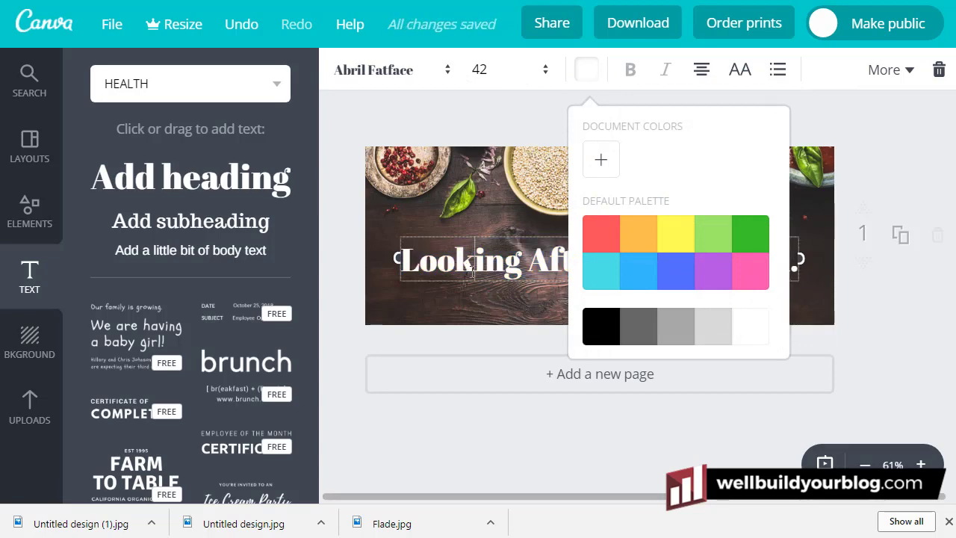
click(428, 78)
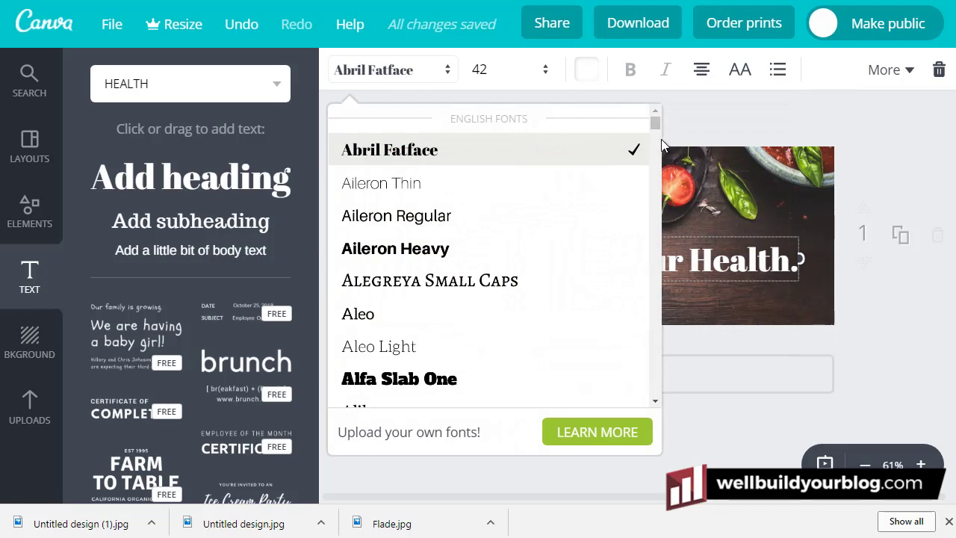
drag(655, 127, 642, 249)
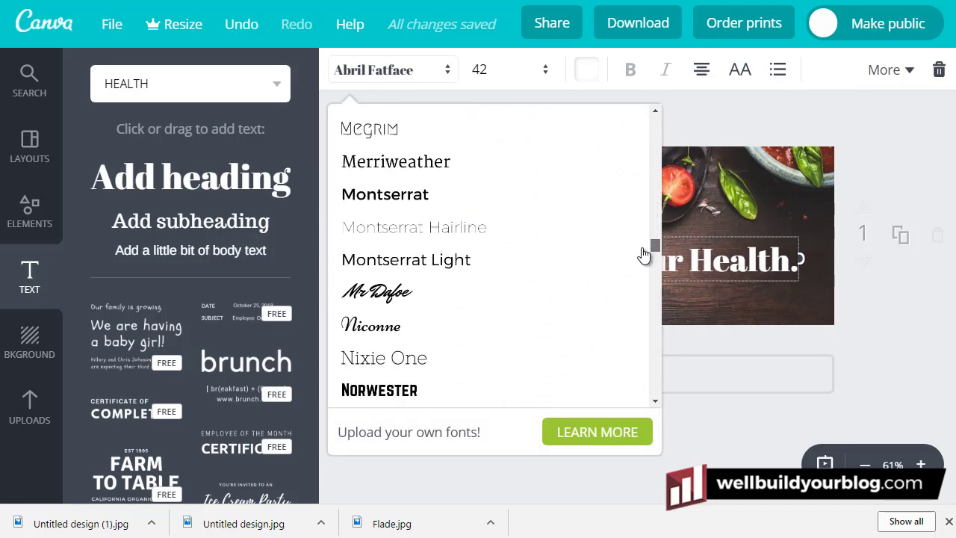
click(409, 195)
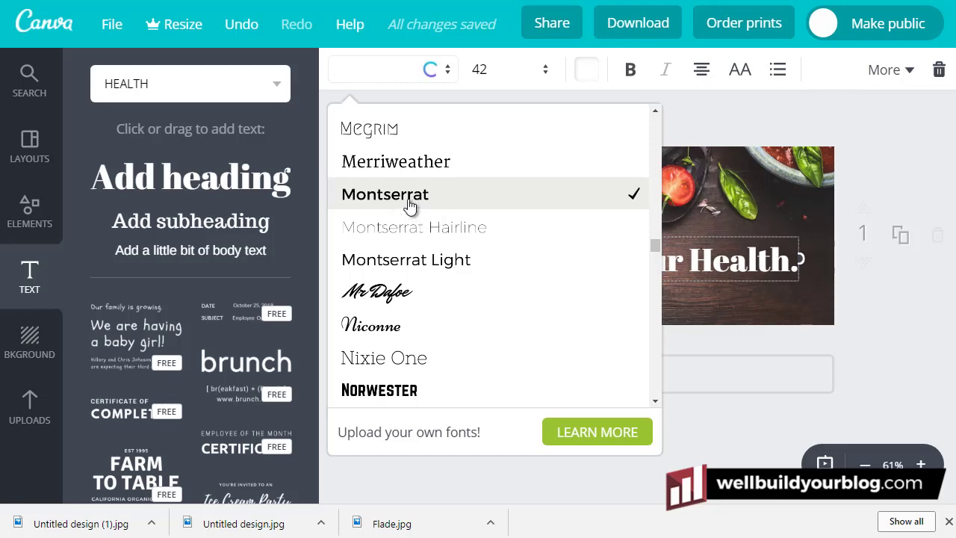
click(523, 70)
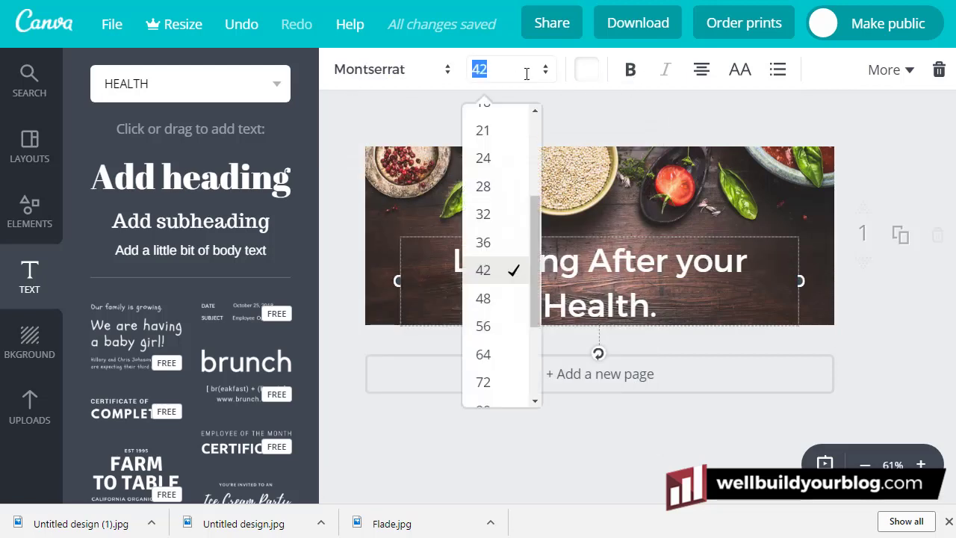
click(513, 216)
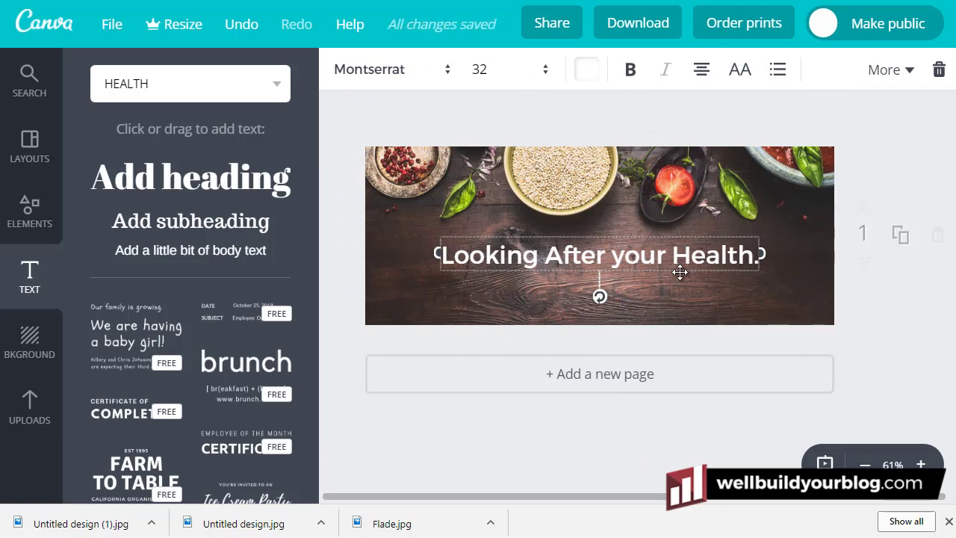
mouse_move(680, 272)
mouse_down()
mouse_move(746, 314)
mouse_move(737, 280)
mouse_up()
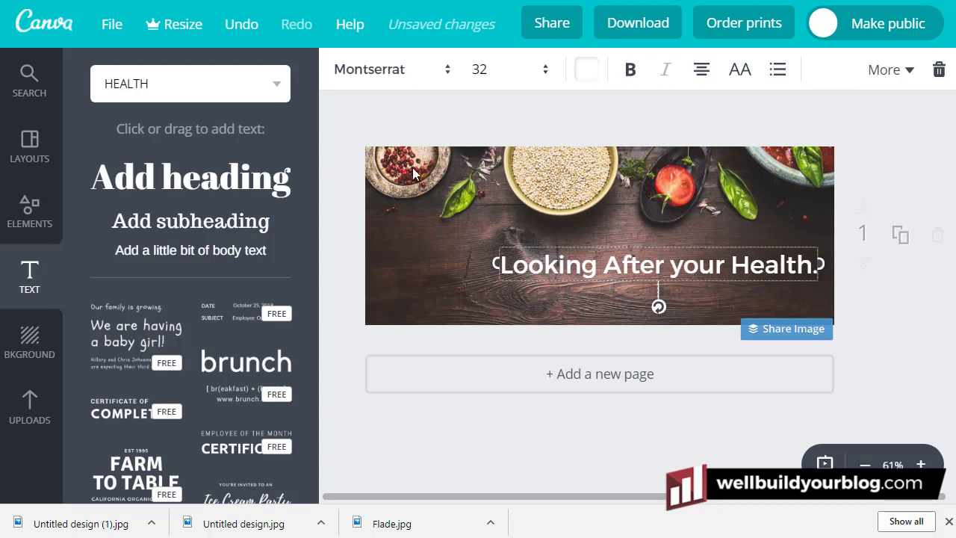
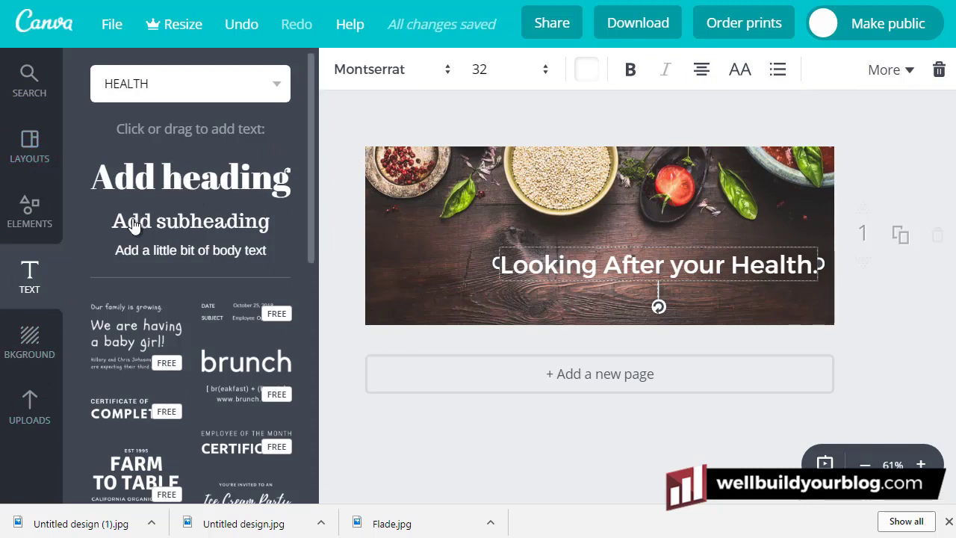
Add a subheading to the cover reading "Flade"
click(182, 224)
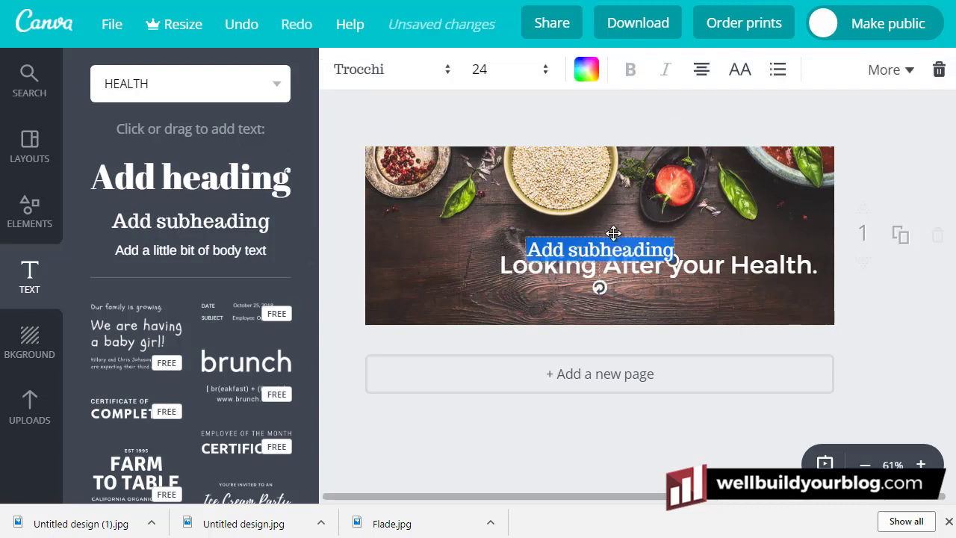
text(Flade)
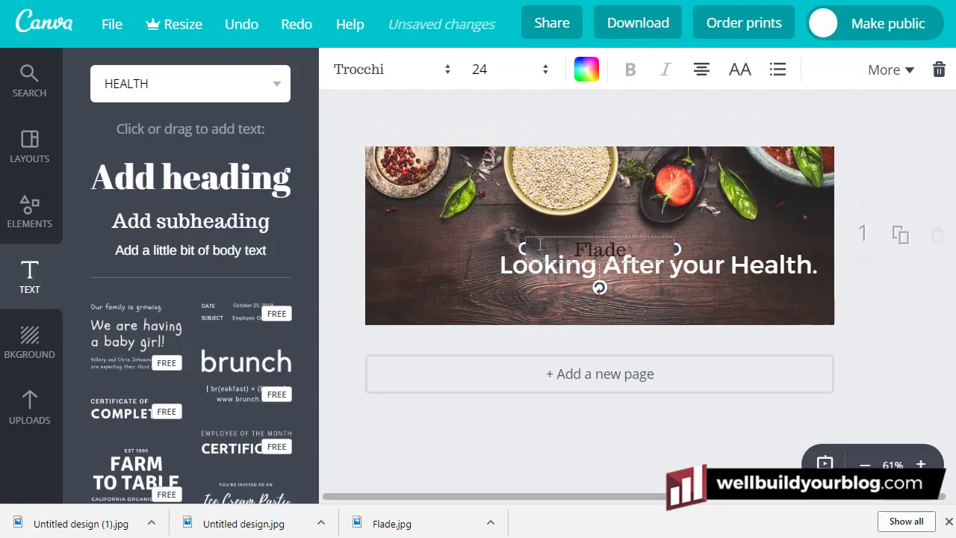
Colour the Flade text bright green with colour code 24f10f and place it to the left of the heading
click(586, 68)
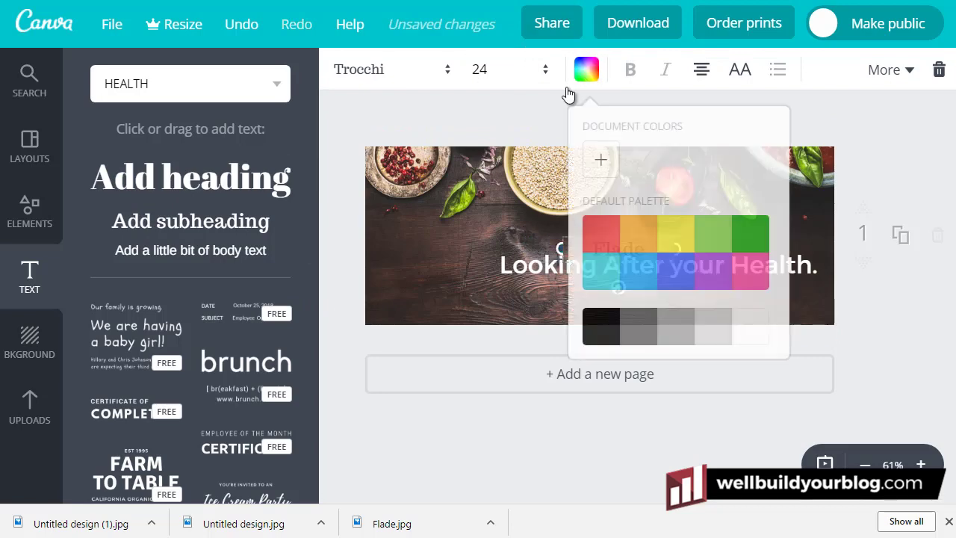
click(602, 163)
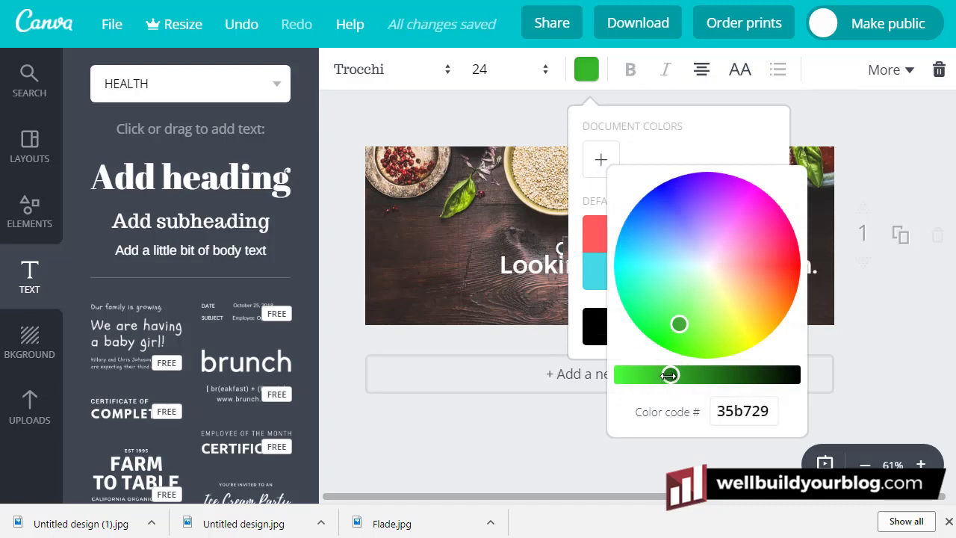
drag(670, 375, 647, 374)
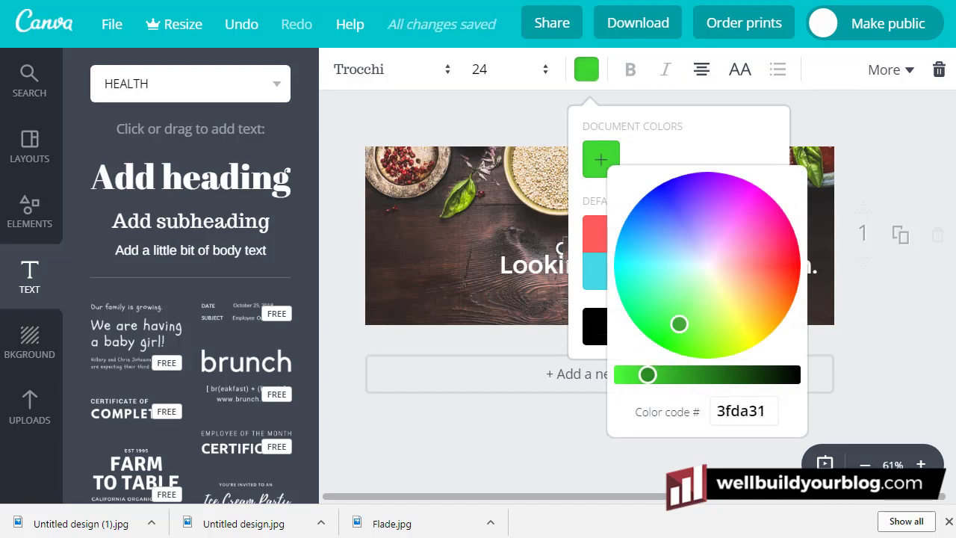
drag(667, 340, 672, 327)
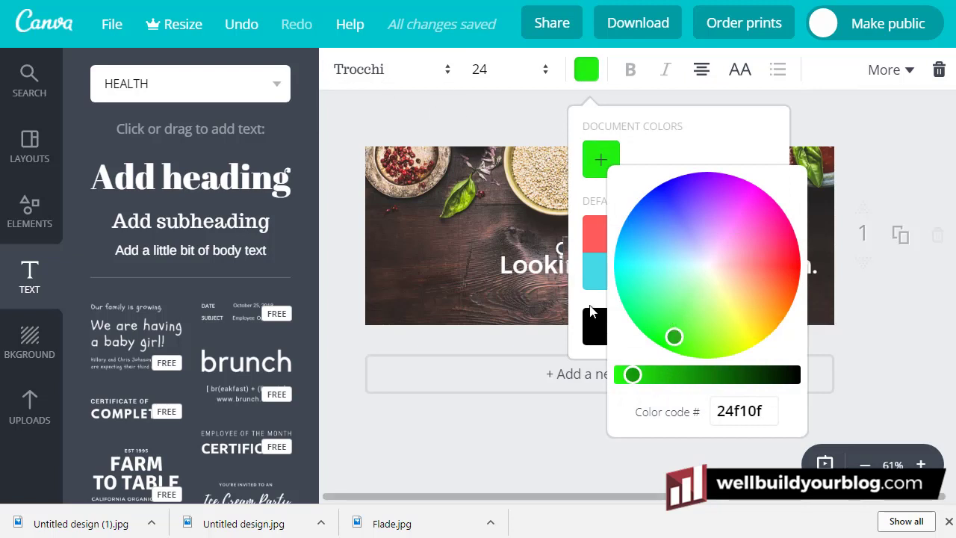
click(484, 171)
drag(626, 246, 435, 263)
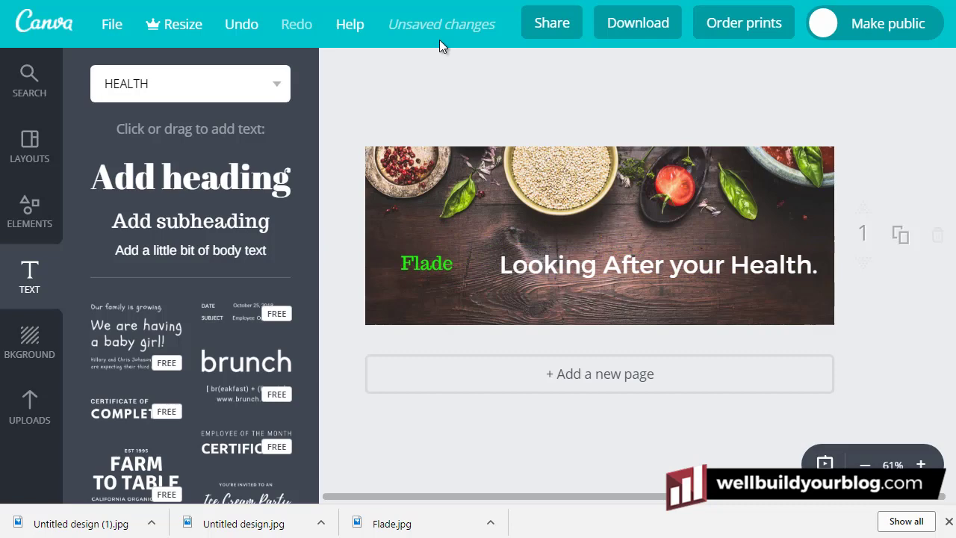
Set the Flade text in the Hitchcut font at size 48
click(450, 265)
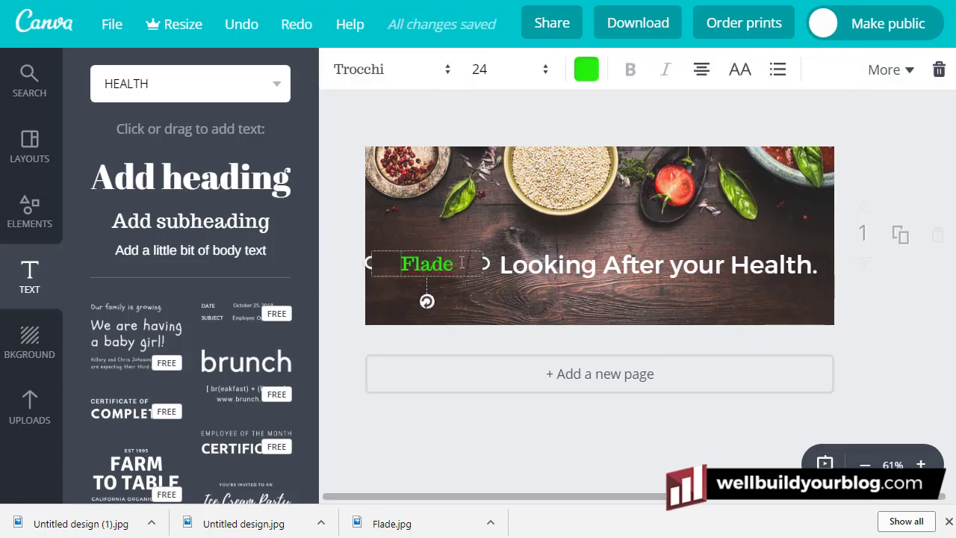
double_click(395, 262)
click(442, 73)
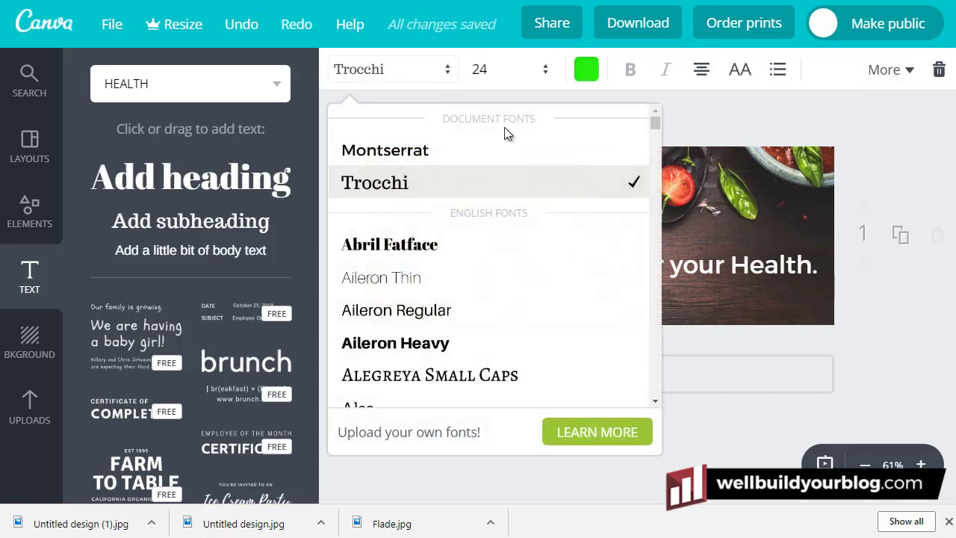
mouse_move(654, 135)
mouse_down()
mouse_move(636, 275)
mouse_move(648, 130)
mouse_move(649, 215)
mouse_up()
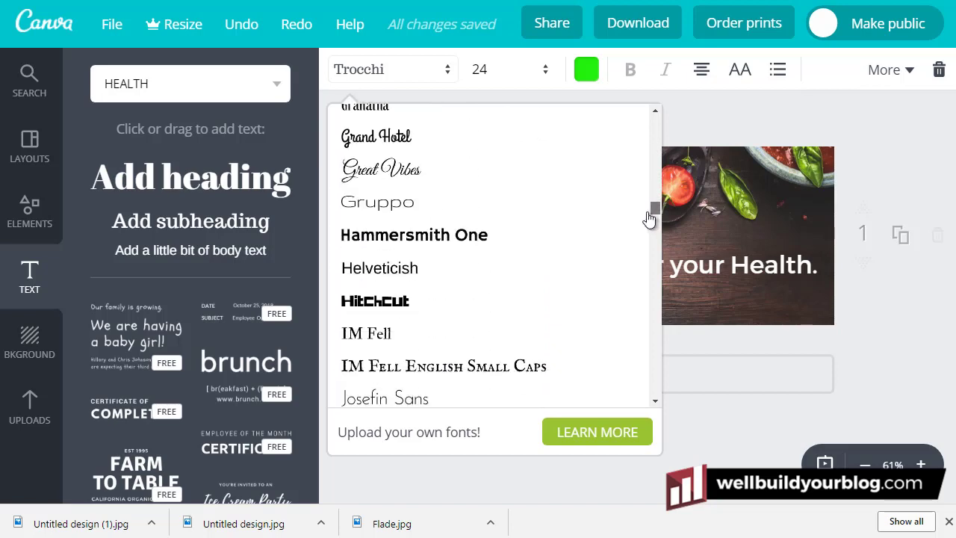
click(384, 301)
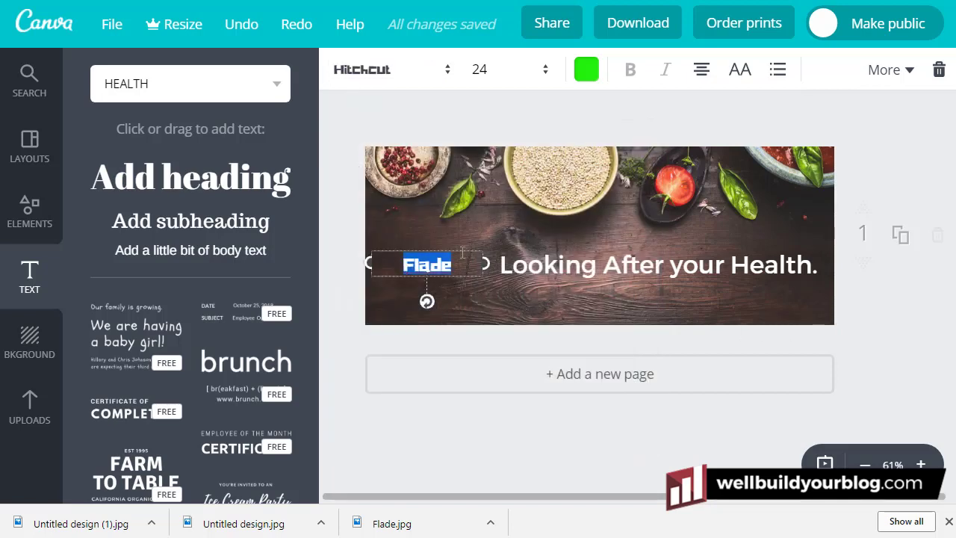
click(493, 70)
click(495, 354)
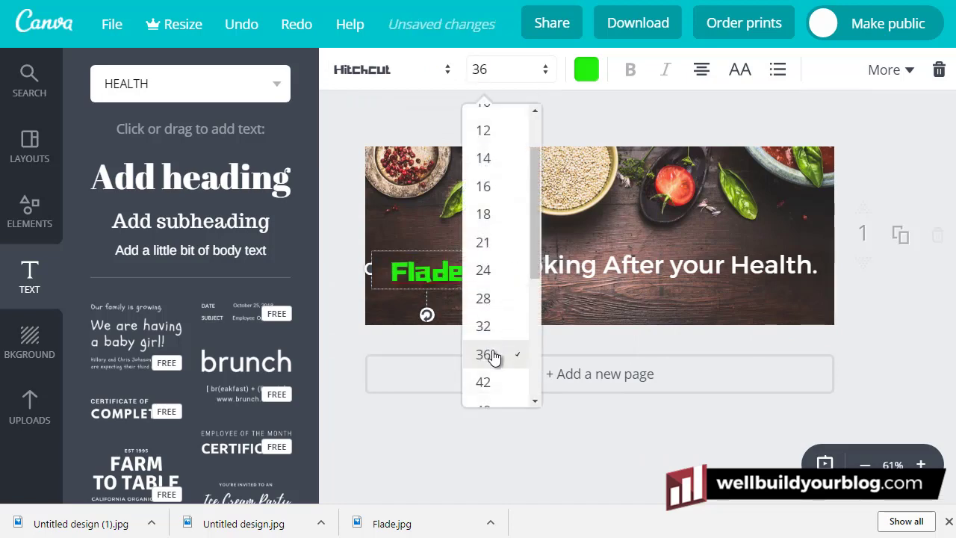
click(545, 75)
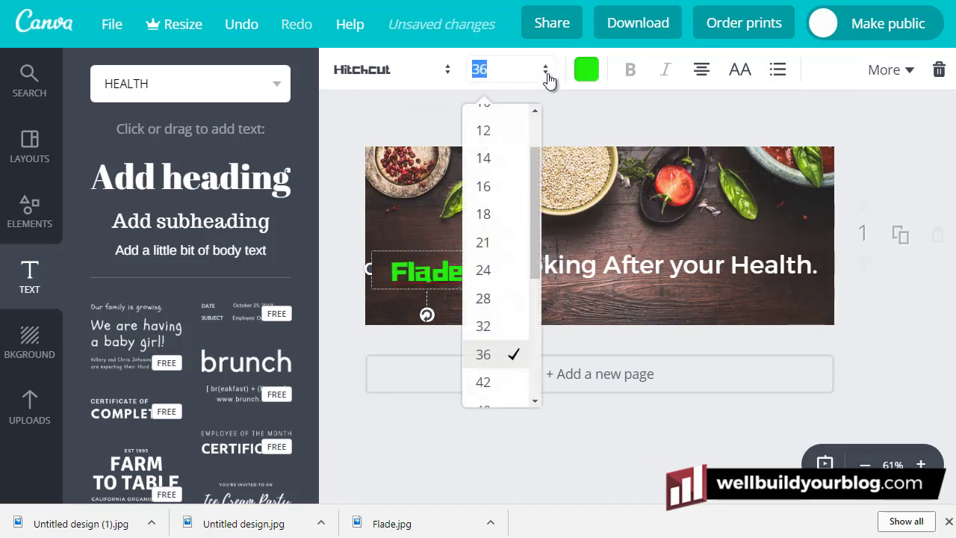
click(498, 404)
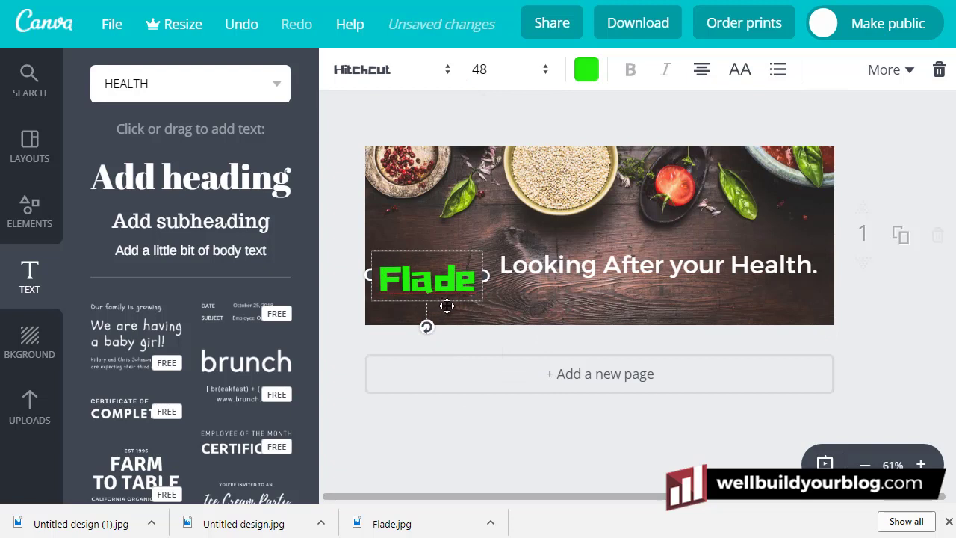
Try Flade to the right of the heading, then place Flade at the cover's lower left and the heading in its lower right corner
mouse_move(446, 306)
mouse_down()
mouse_move(457, 261)
mouse_move(572, 247)
mouse_move(750, 270)
mouse_move(781, 309)
mouse_up()
click(650, 265)
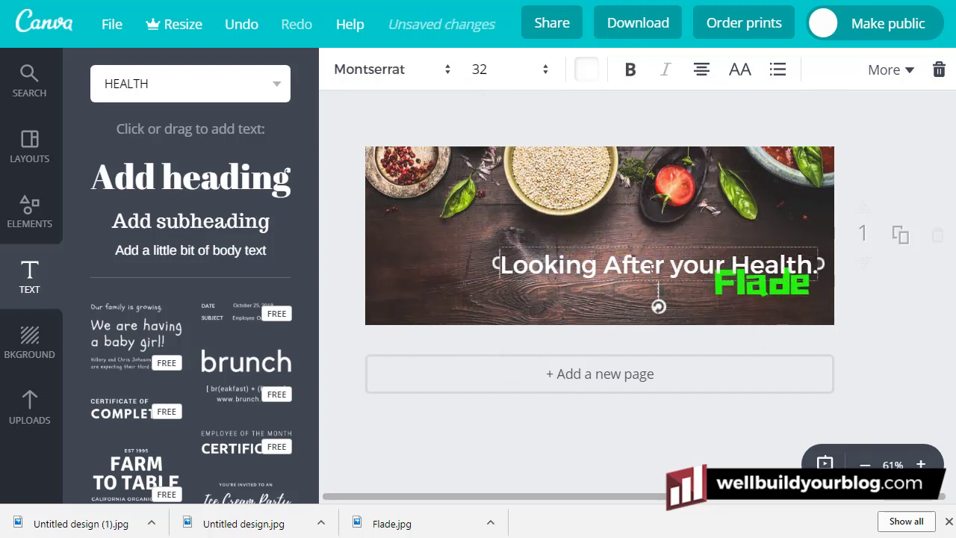
drag(654, 244, 542, 258)
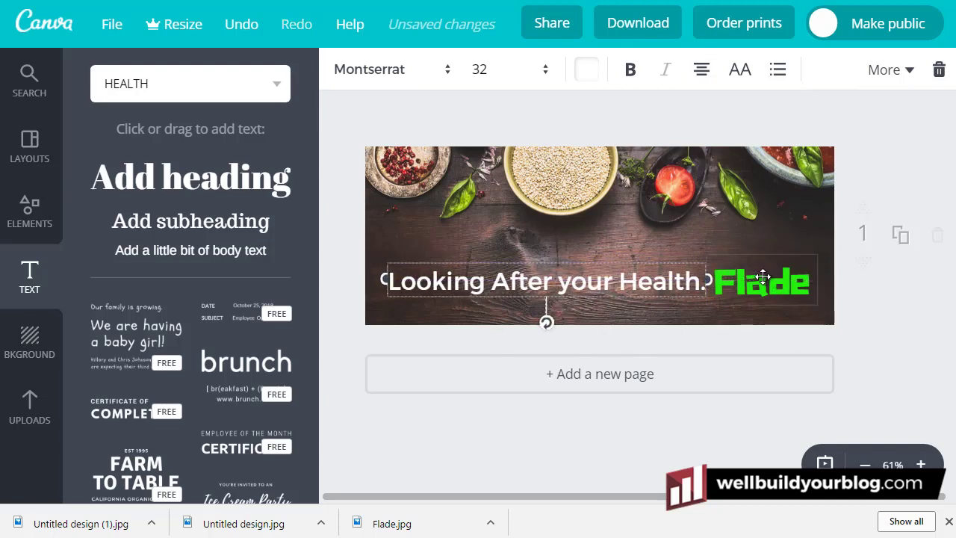
drag(762, 289, 443, 279)
drag(565, 294, 672, 308)
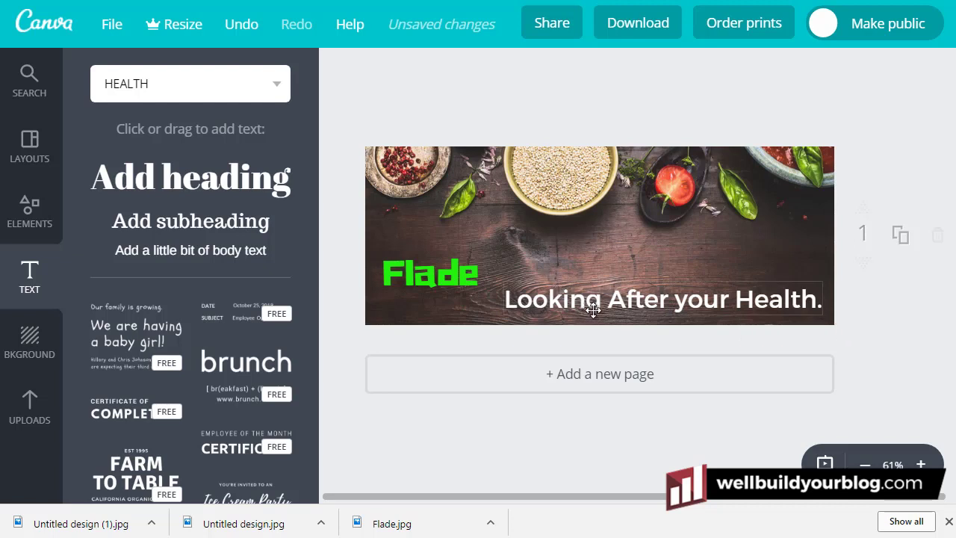
Add another subheading to the cover reading "INDUSTRIES"
click(126, 225)
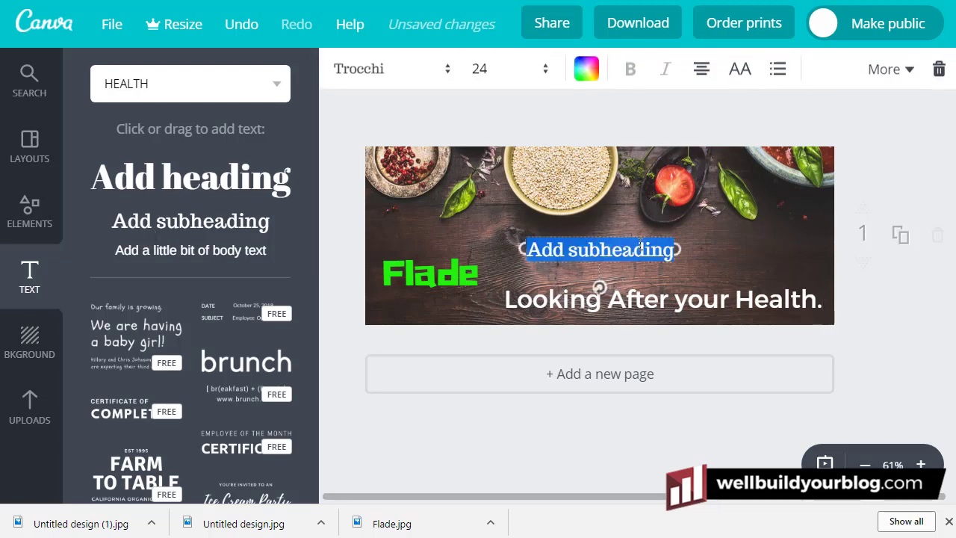
text(INDUSTRIES)
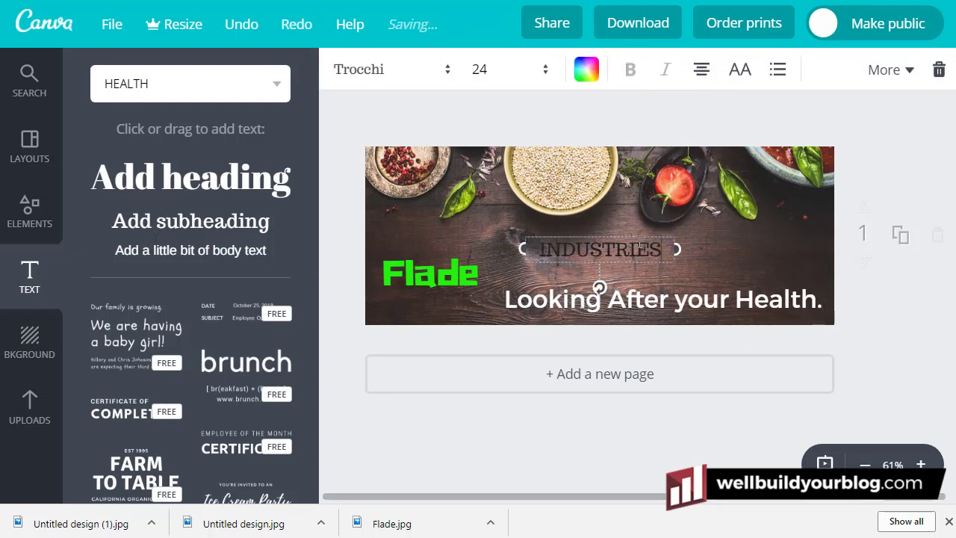
Set the INDUSTRIES text in white Montserrat with a letter spacing of 140
key(ctrl+a)
click(447, 69)
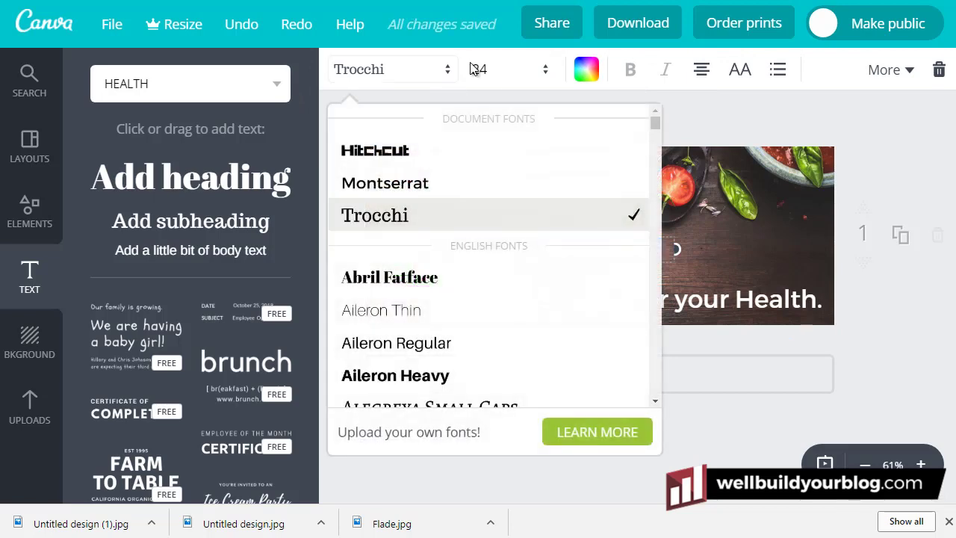
click(384, 185)
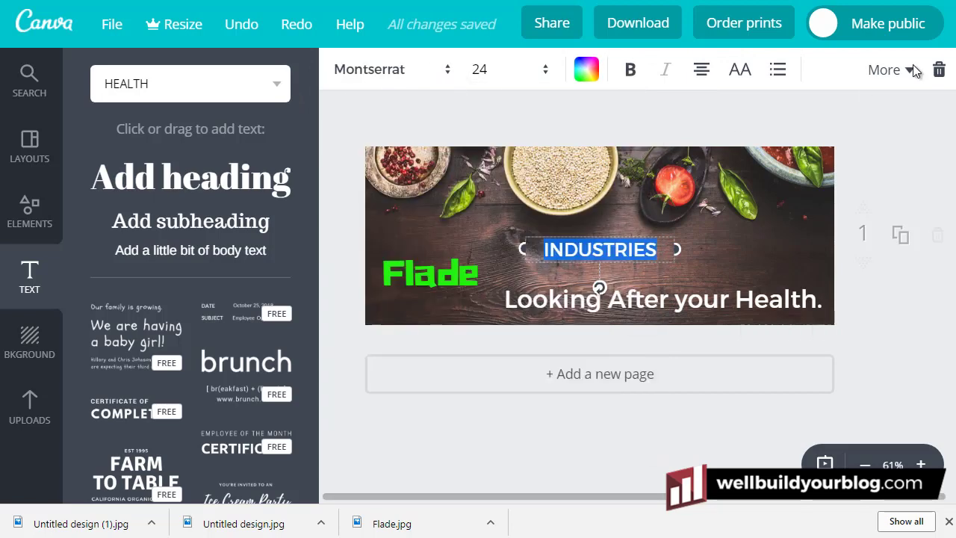
click(905, 70)
click(851, 128)
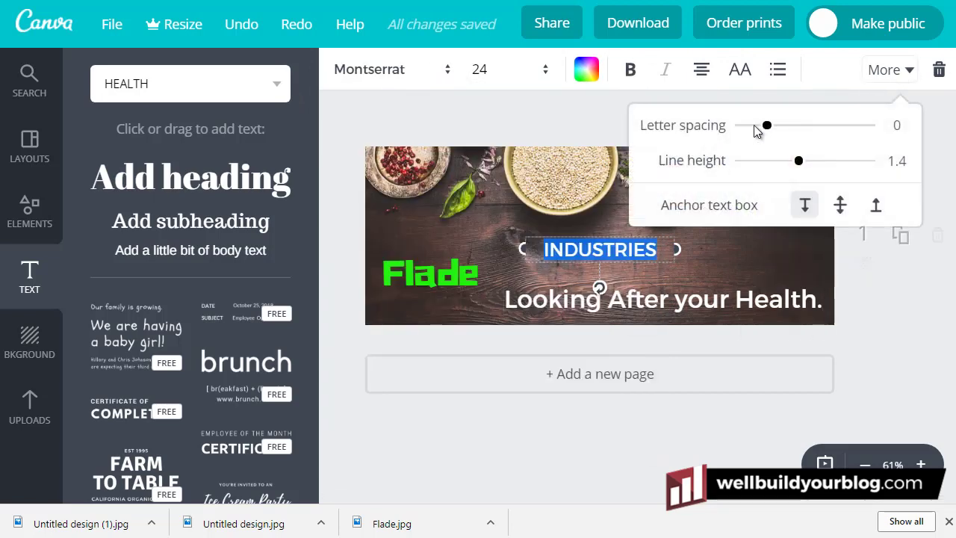
drag(768, 129, 785, 127)
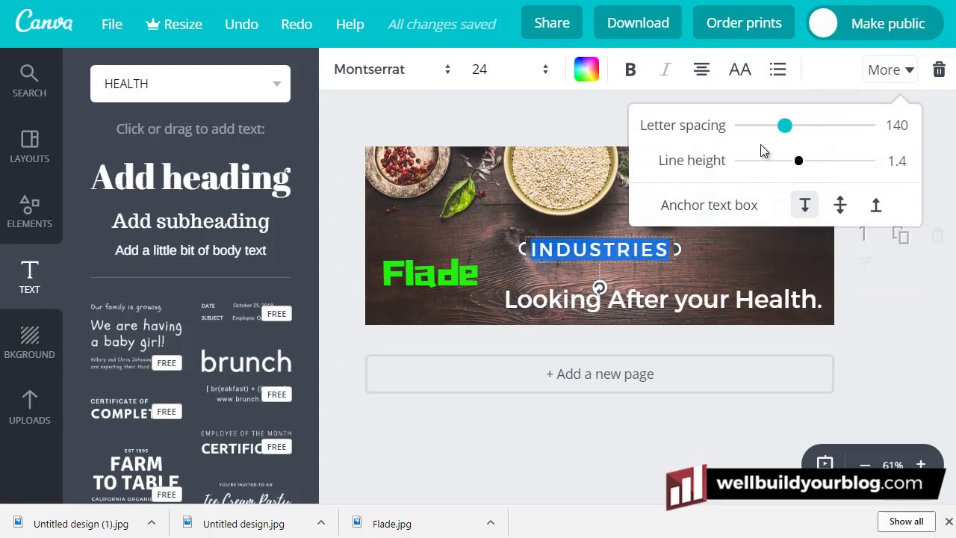
click(590, 73)
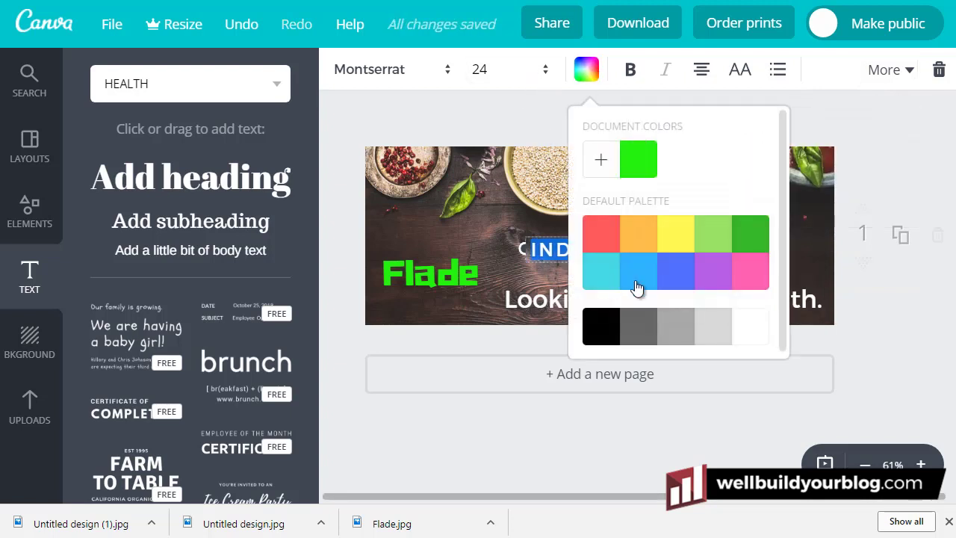
click(741, 321)
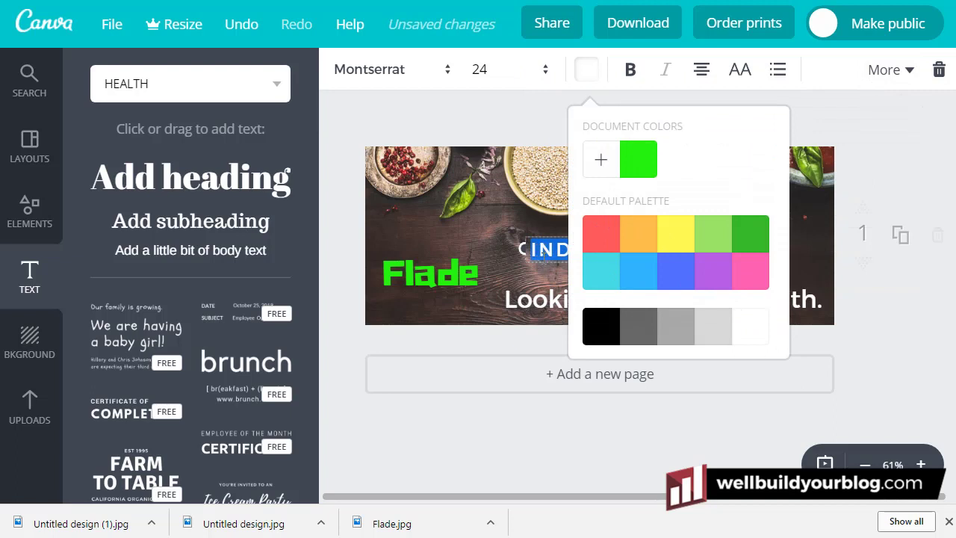
Place INDUSTRIES directly beneath Flade at font size 16 and narrow its text box to fit under the logo
drag(601, 254, 487, 303)
click(543, 70)
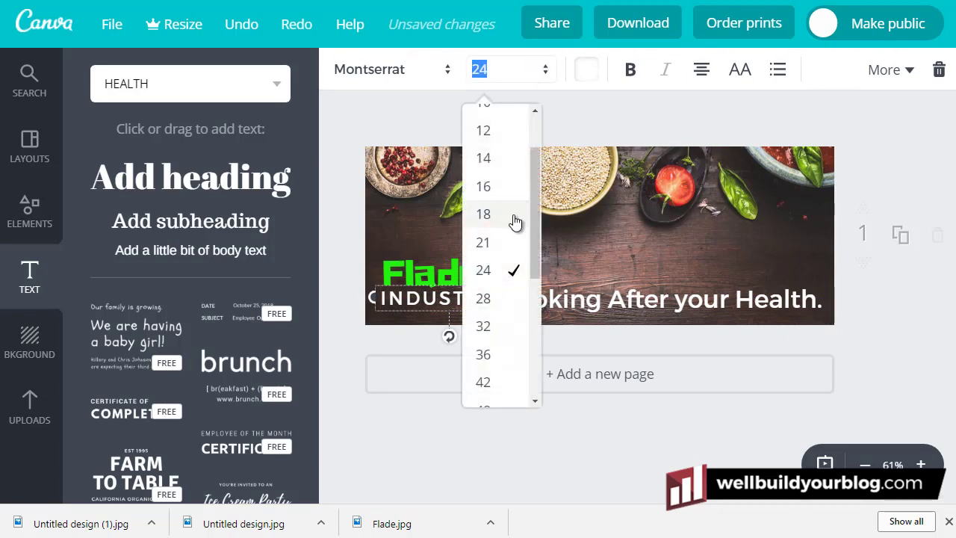
click(508, 187)
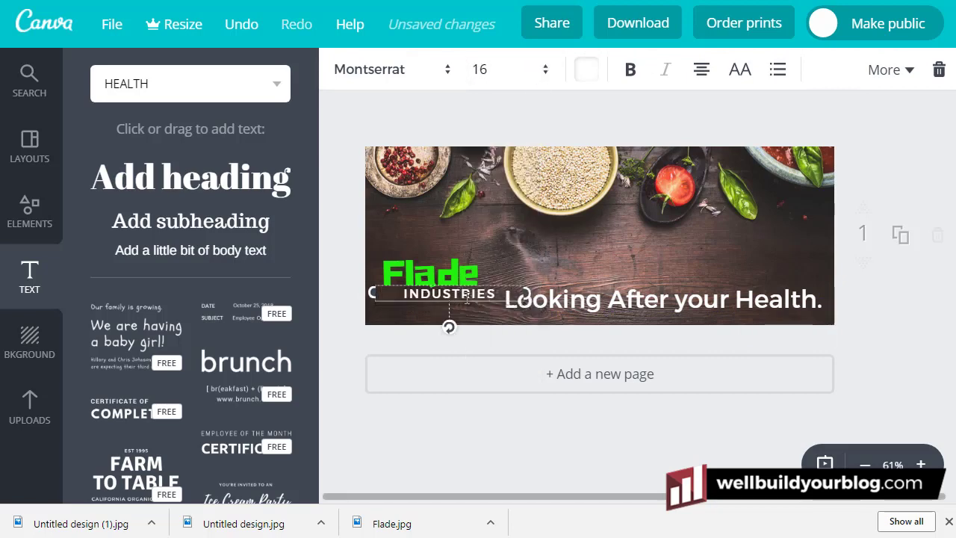
drag(525, 293, 492, 292)
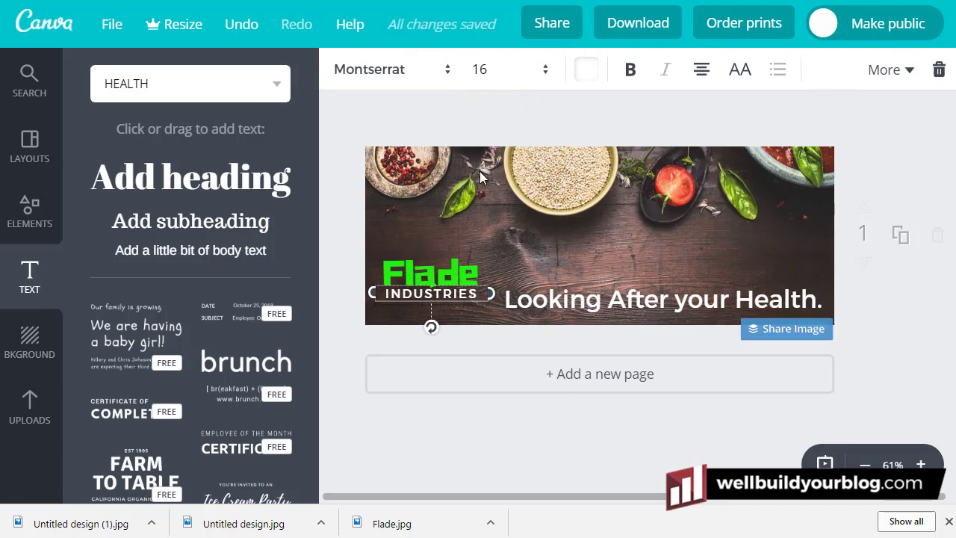
Move the heading "Looking After your Health." up level with Flade and make it bold
click(616, 300)
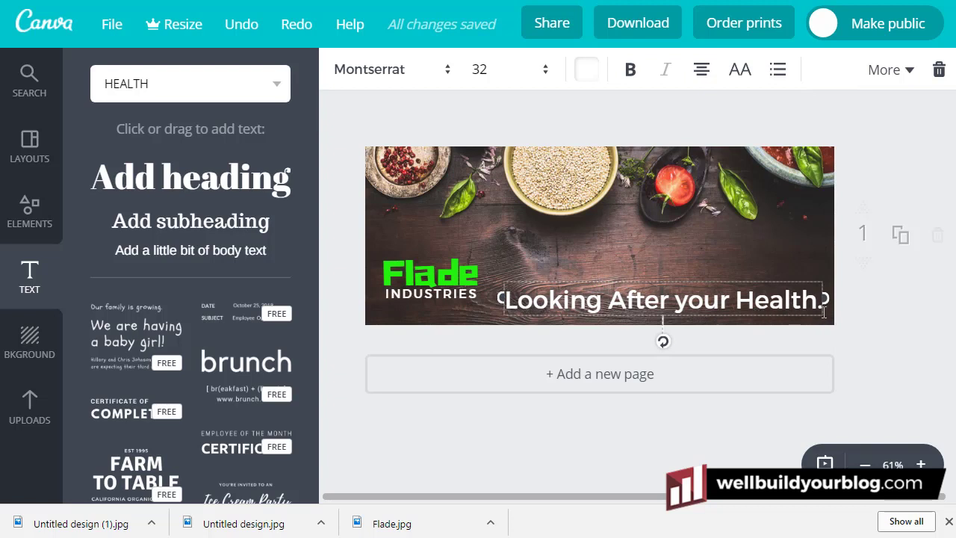
mouse_move(657, 311)
mouse_down()
mouse_move(662, 294)
mouse_move(645, 292)
mouse_up()
drag(499, 271, 817, 272)
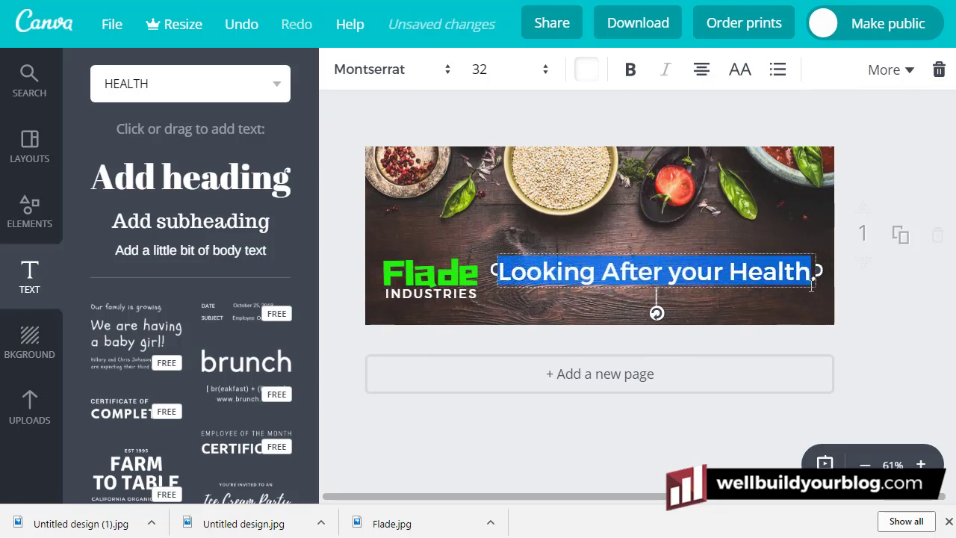
click(631, 71)
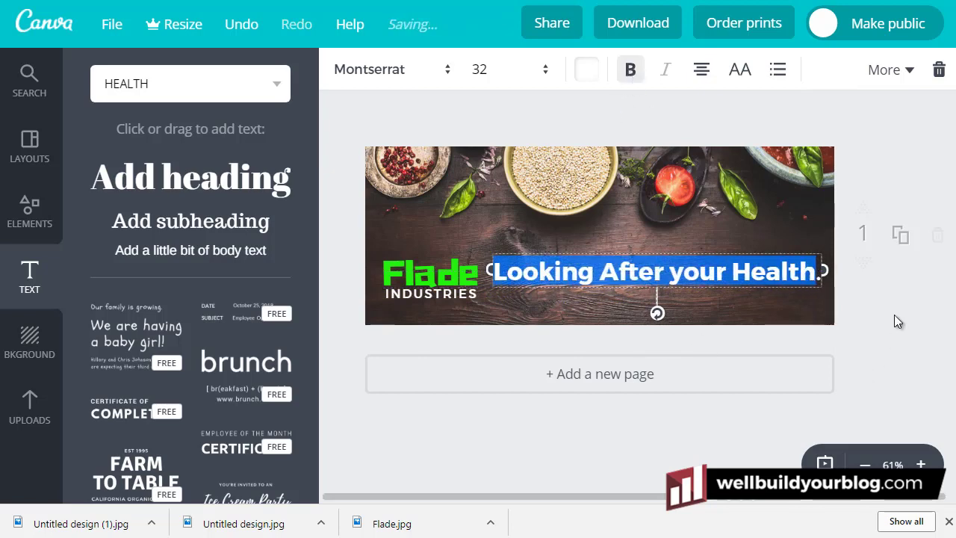
Tighten the letter spacing of the "Looking After your Health." heading to -30
click(886, 75)
click(854, 128)
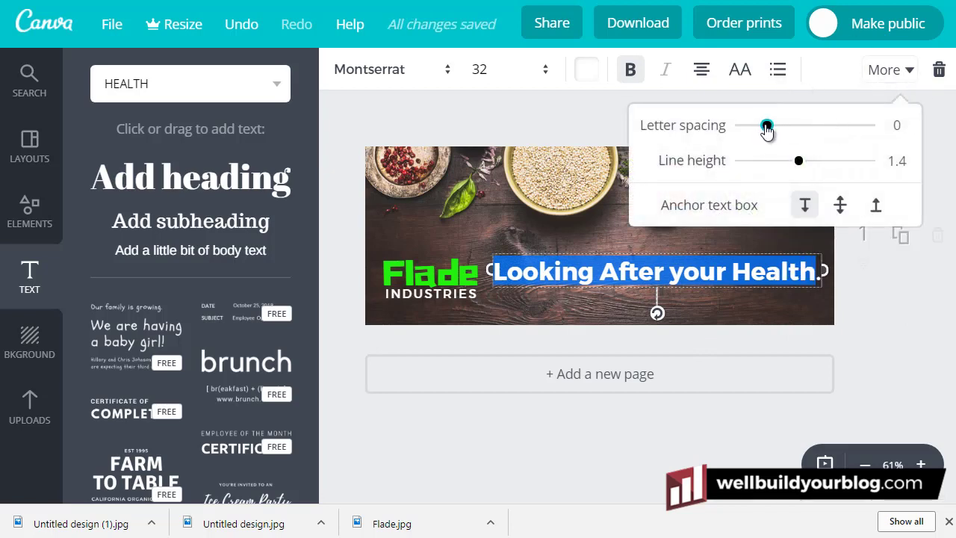
drag(767, 129, 764, 132)
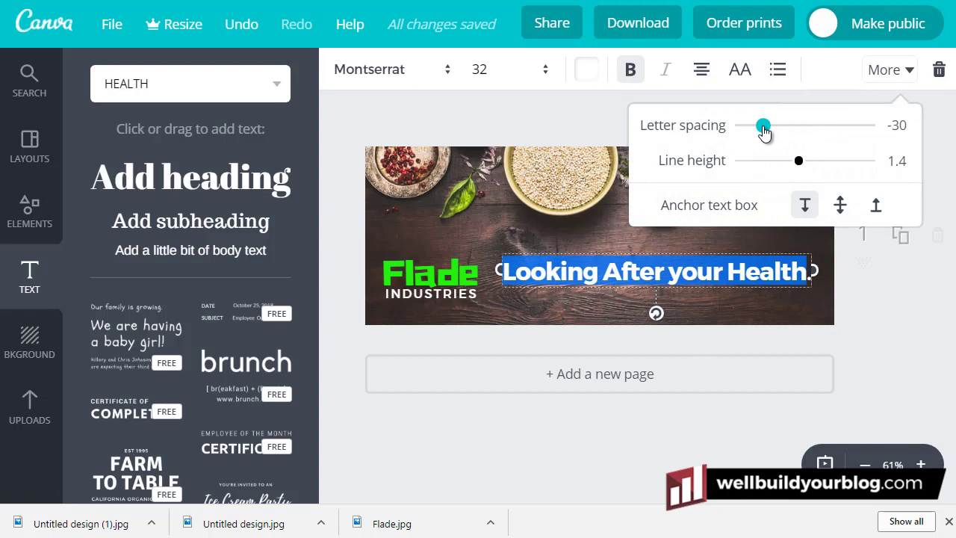
click(760, 272)
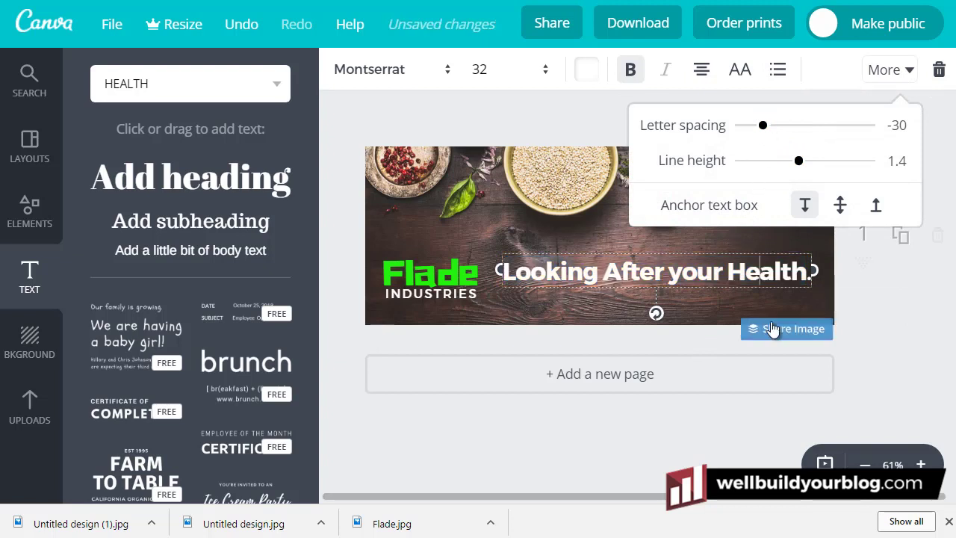
Add a line of body text to the cover reading "Tips on Health, Nutrition & Fitness"
click(192, 253)
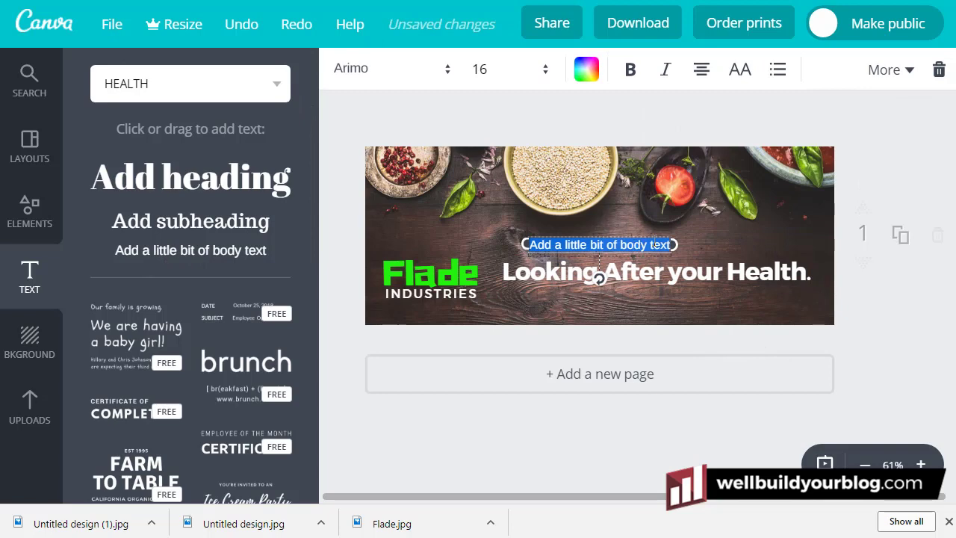
key(BackSpace)
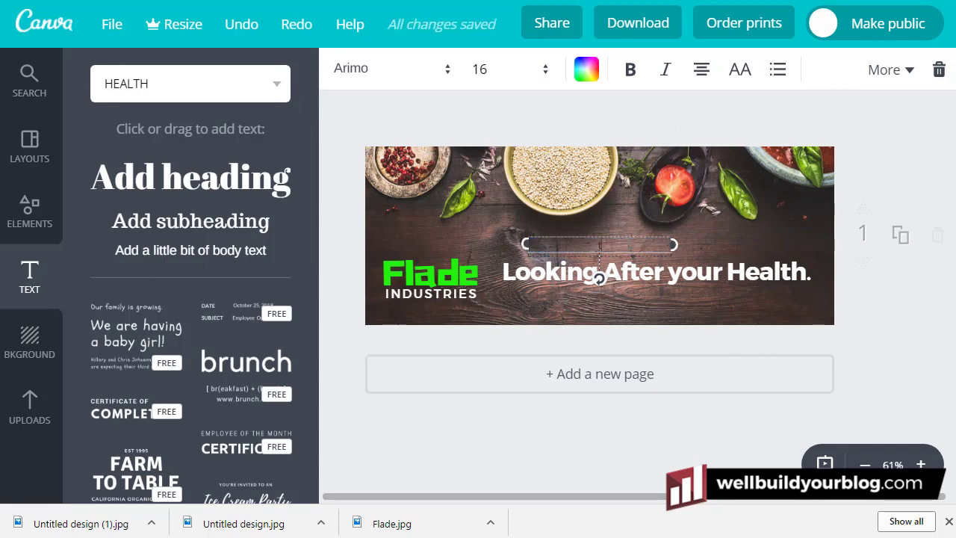
text(tIPS ON hEALTH, nU)
key(ctrl+a)
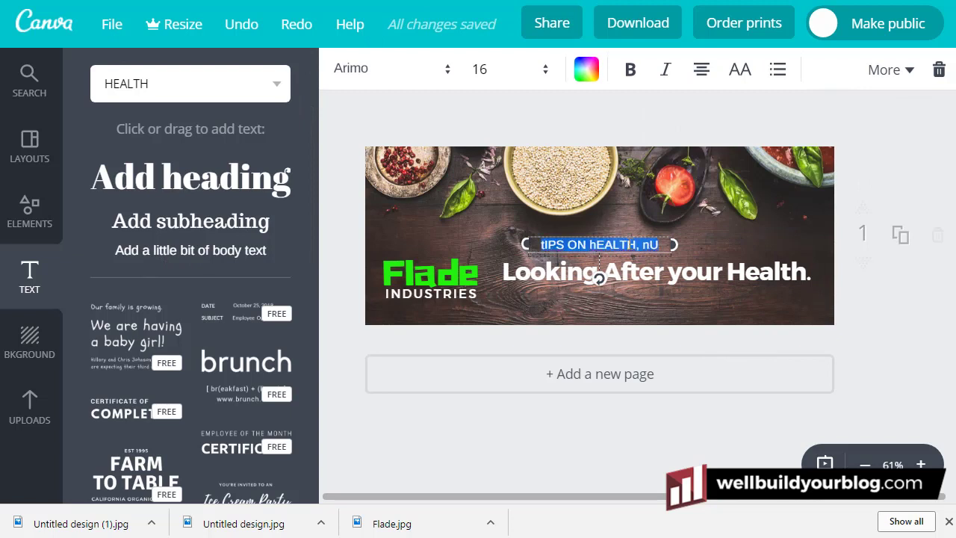
key(BackSpace)
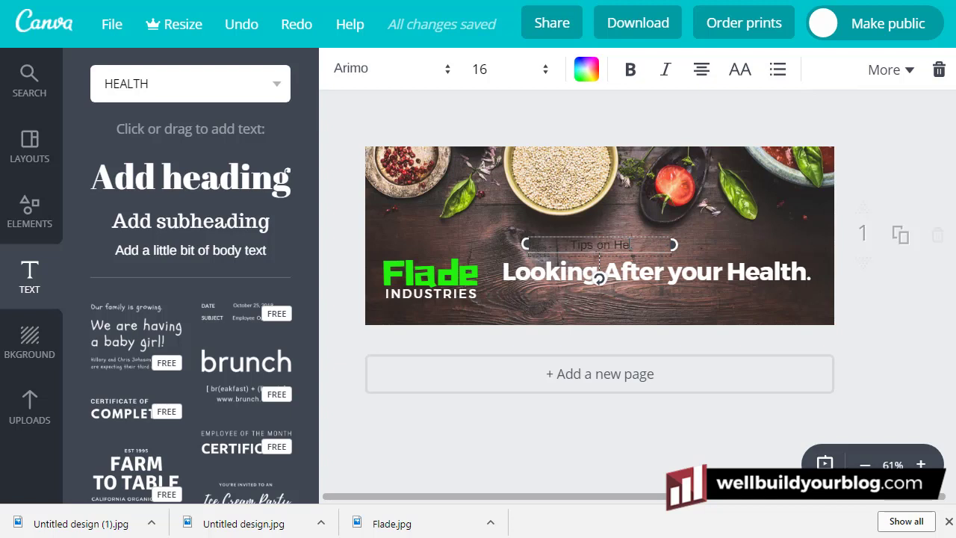
text(Tips on Health, Nutrition)
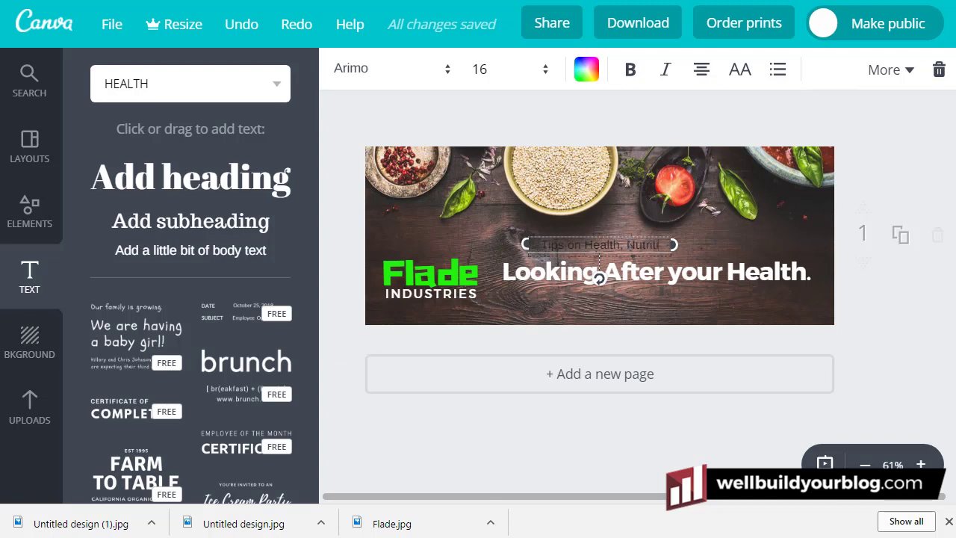
text( & Fitness)
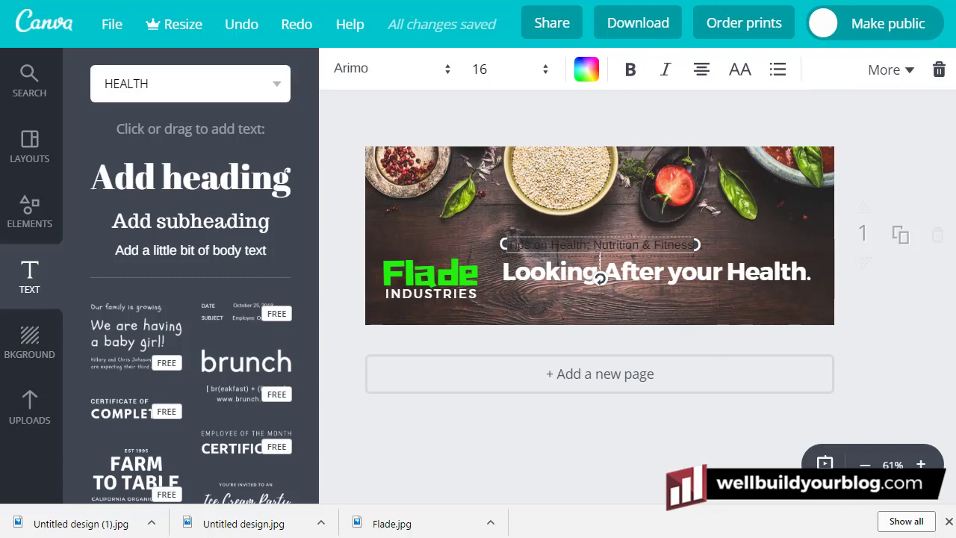
Place the "Tips on Health, Nutrition & Fitness" line beneath the heading and colour it the same bright green as Flade
key(ctrl+a)
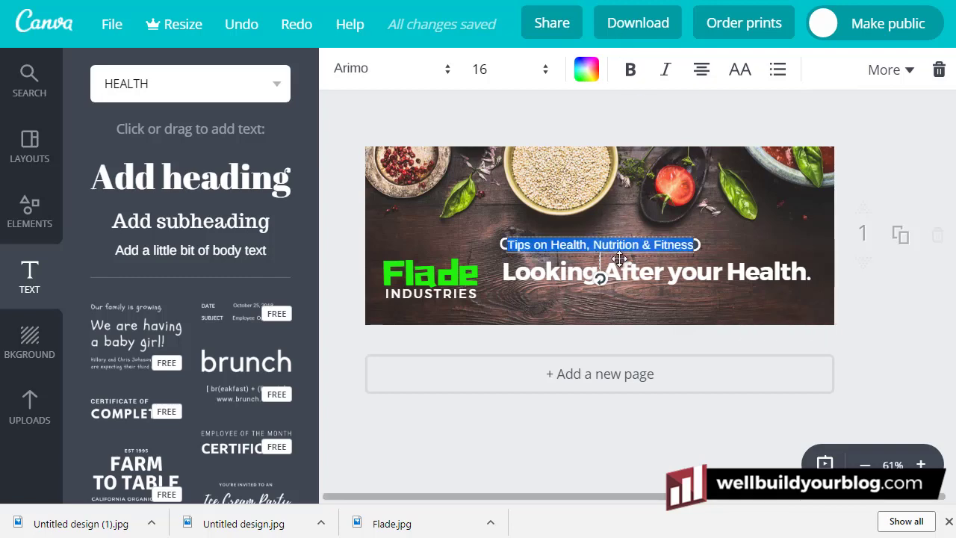
mouse_move(628, 261)
mouse_down()
mouse_move(708, 314)
mouse_move(736, 322)
mouse_move(737, 313)
mouse_up()
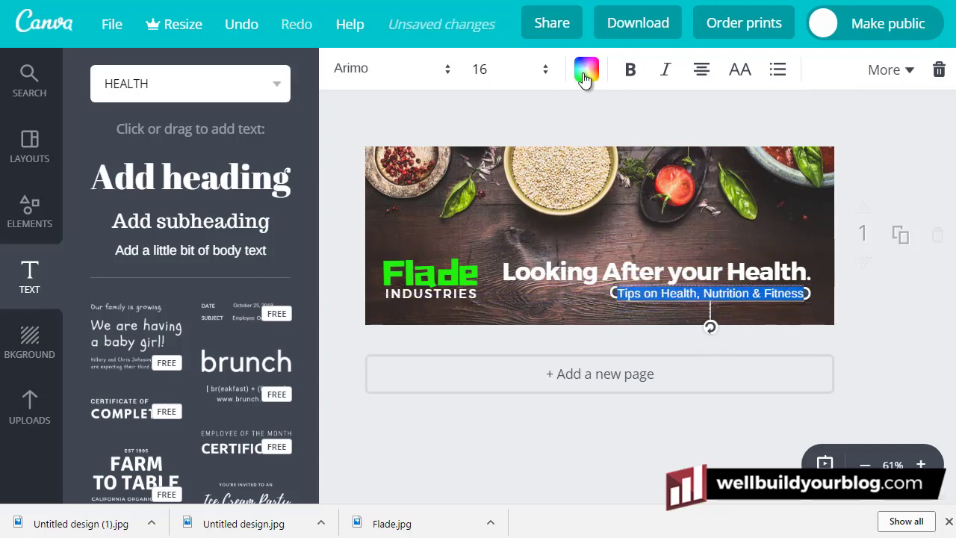
click(586, 68)
click(646, 165)
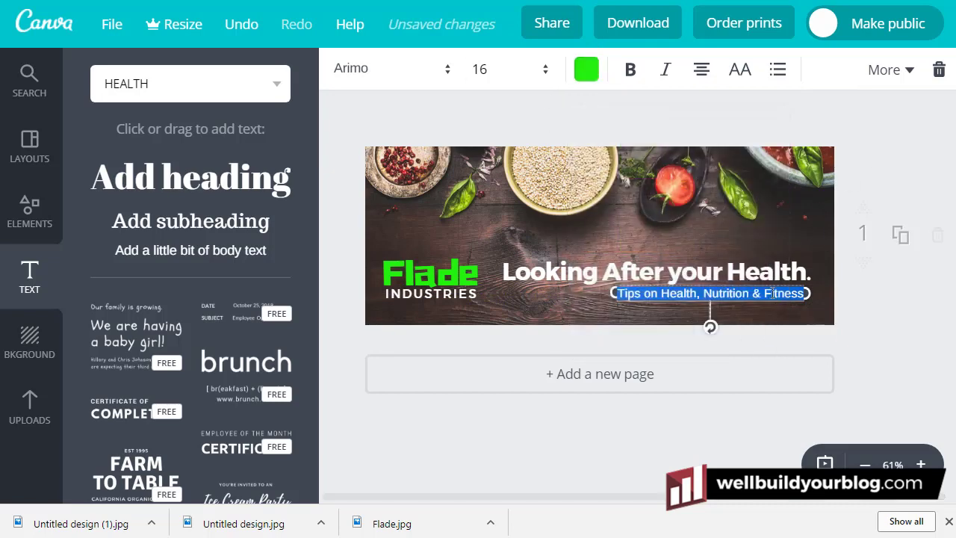
Set the tips line in Montserrat, widen its box to fit one line and align it with the heading's right end
click(447, 75)
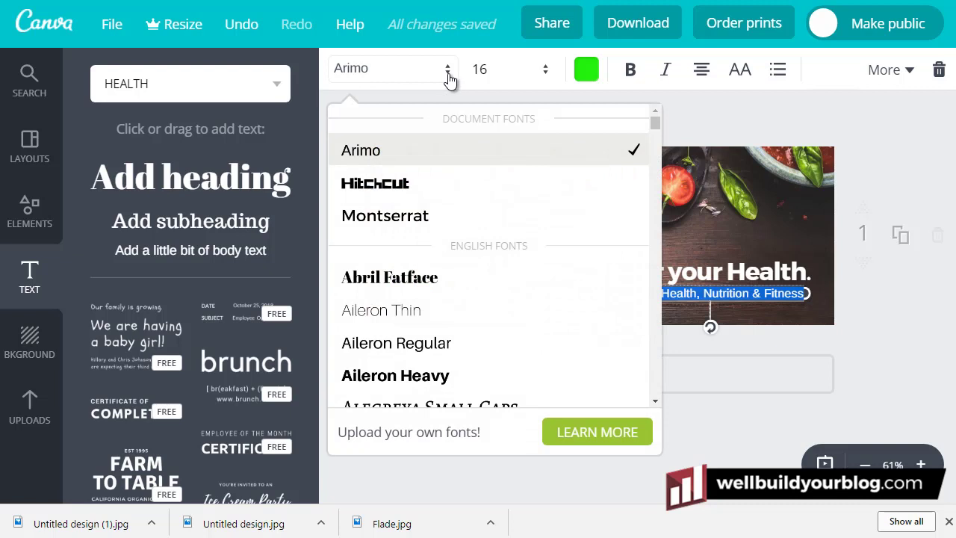
scroll(436, 209, down, 1)
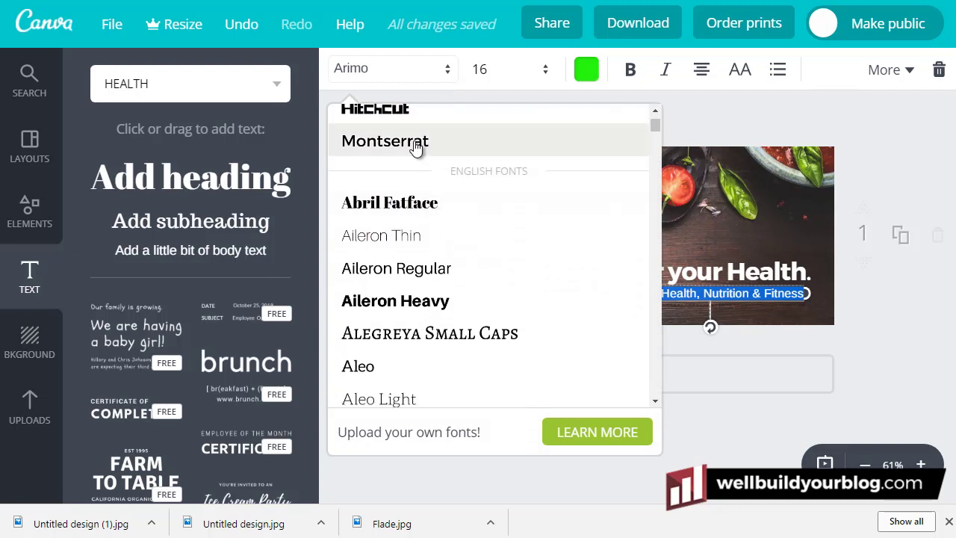
click(416, 142)
drag(615, 303, 560, 301)
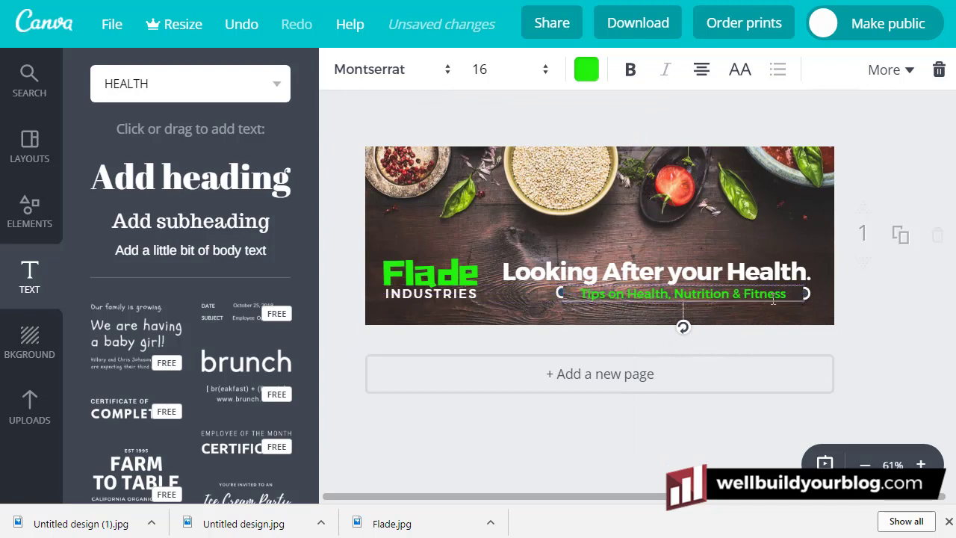
drag(773, 301, 780, 296)
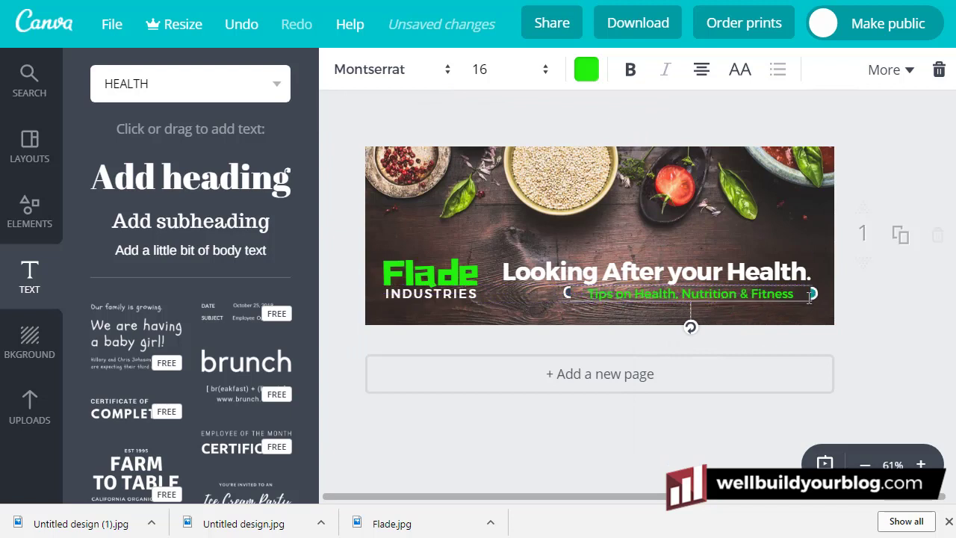
drag(693, 309, 705, 310)
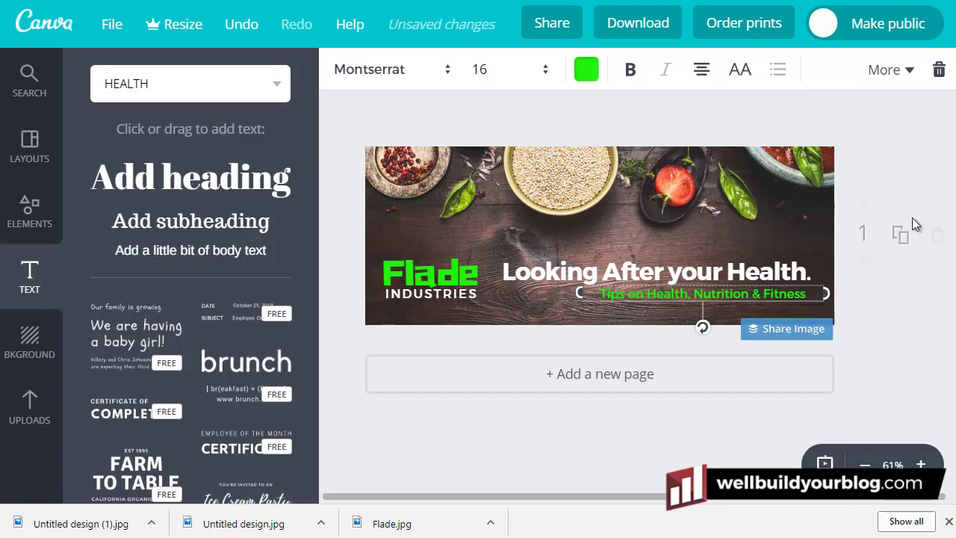
click(884, 149)
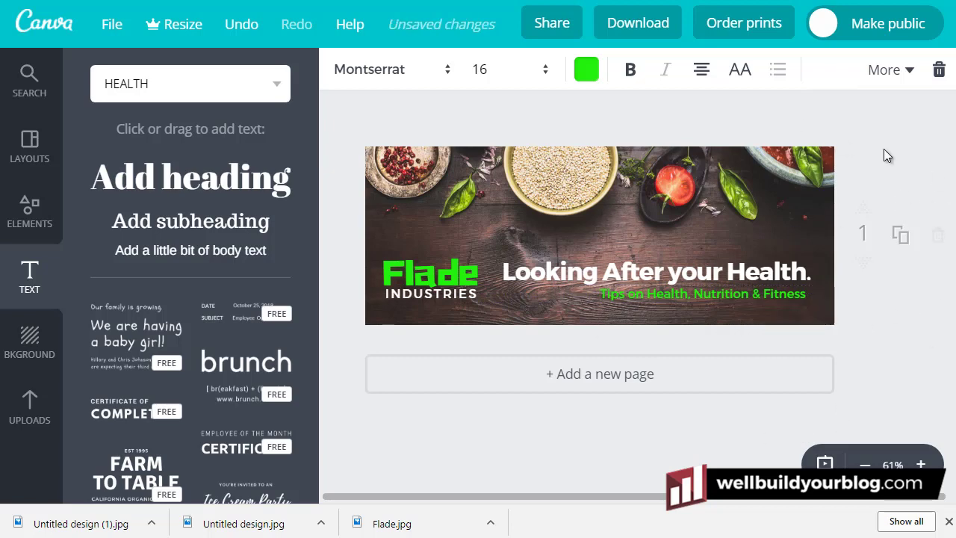
Shift the tips line, the heading and the Flade INDUSTRIES text closer to the cover's bottom edge
click(788, 293)
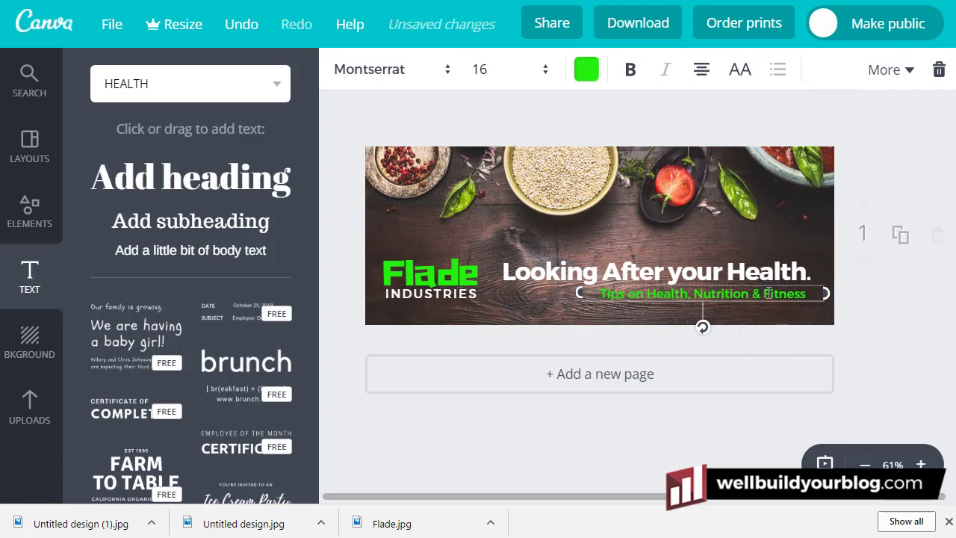
mouse_move(768, 293)
mouse_down()
mouse_move(769, 304)
mouse_move(770, 276)
mouse_move(797, 280)
mouse_move(789, 266)
mouse_up()
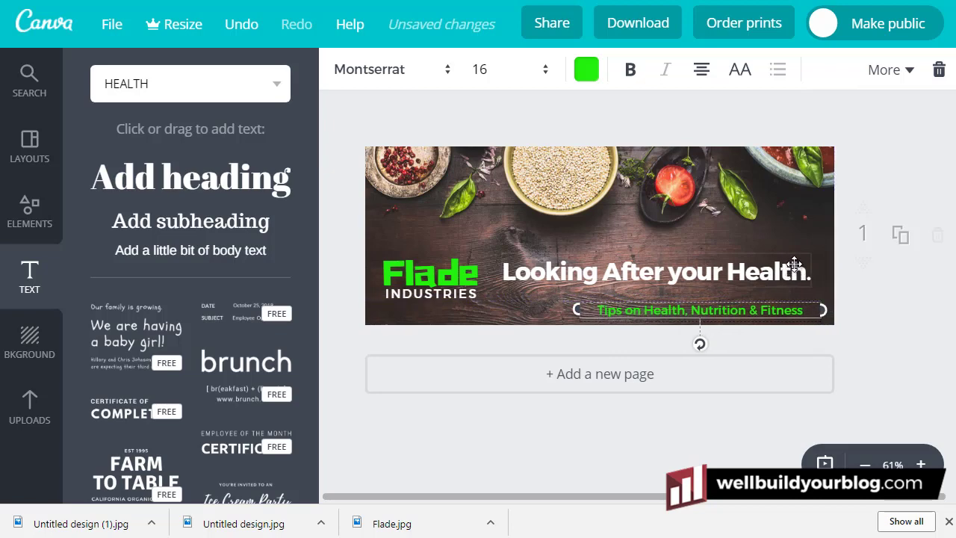
click(796, 261)
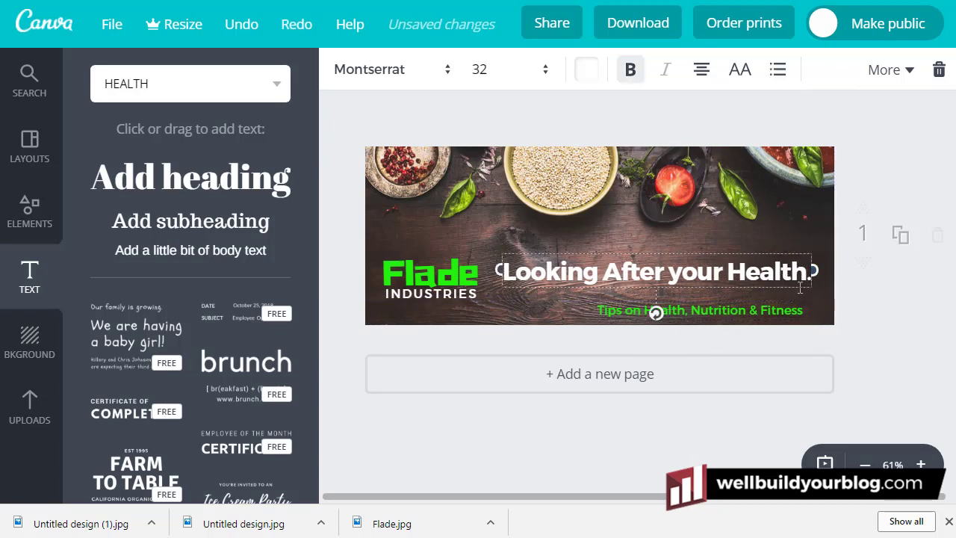
mouse_move(652, 293)
mouse_down()
mouse_move(661, 300)
mouse_move(652, 307)
mouse_up()
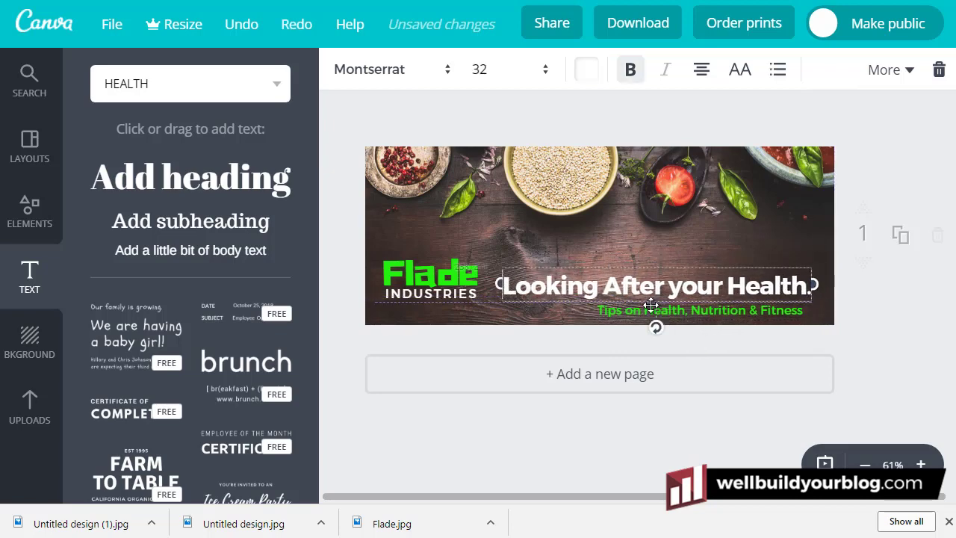
mouse_move(463, 294)
mouse_down()
mouse_move(468, 271)
mouse_move(465, 289)
mouse_up()
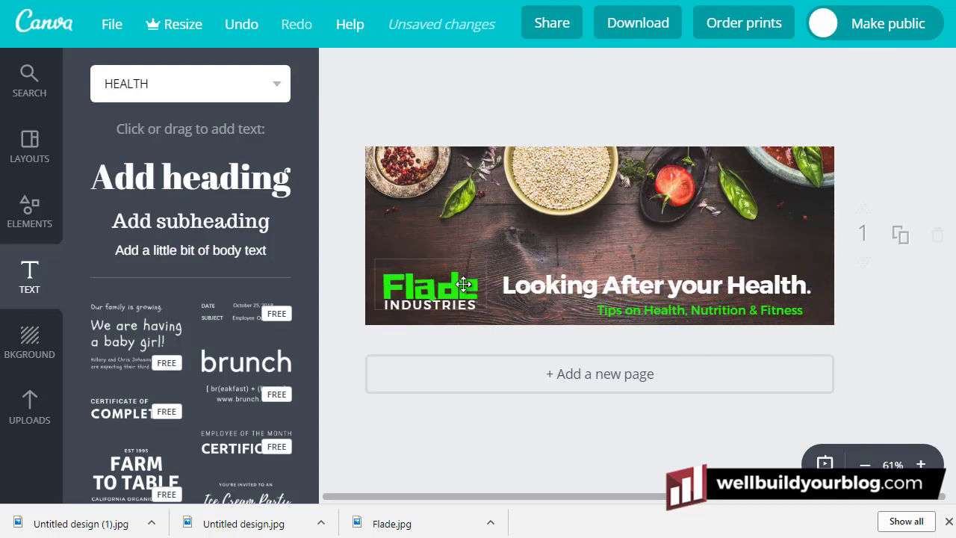
Nudge the Flade wordmark slightly up from INDUSTRIES and shift the food photo down to show more of its upper part
drag(463, 287, 455, 283)
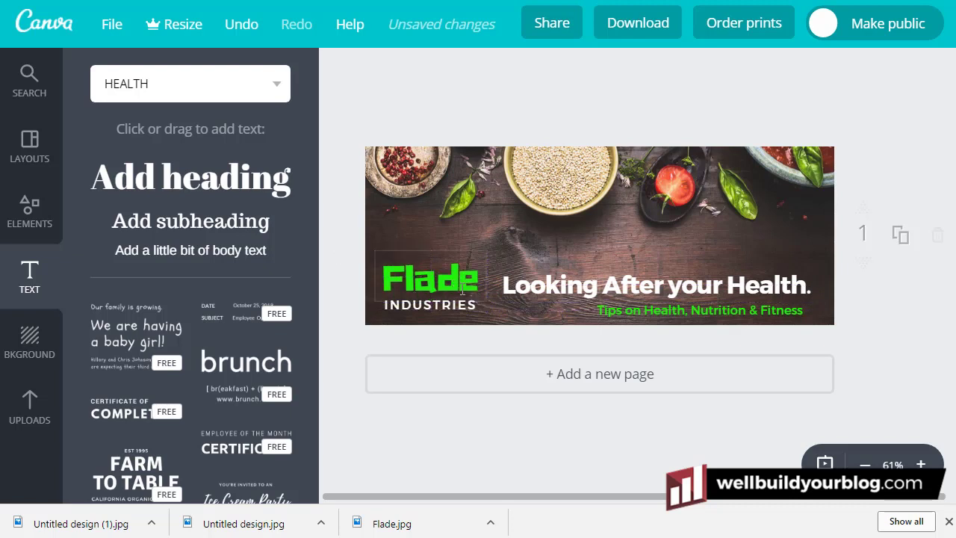
click(463, 292)
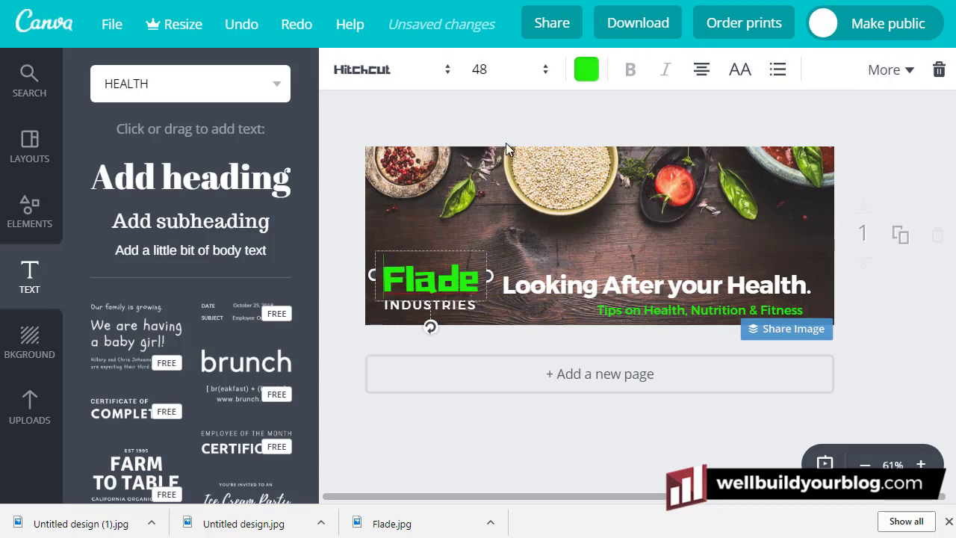
click(695, 191)
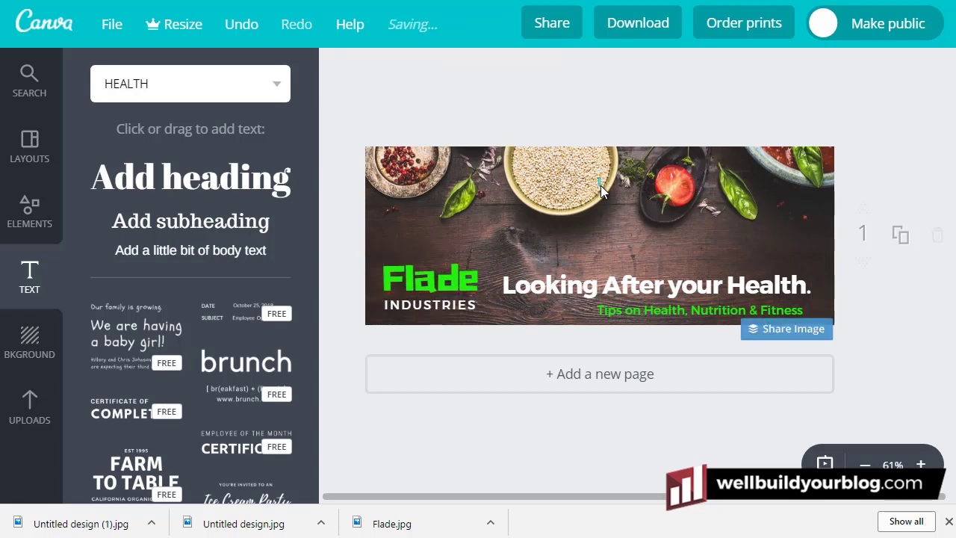
click(729, 164)
drag(685, 171, 685, 190)
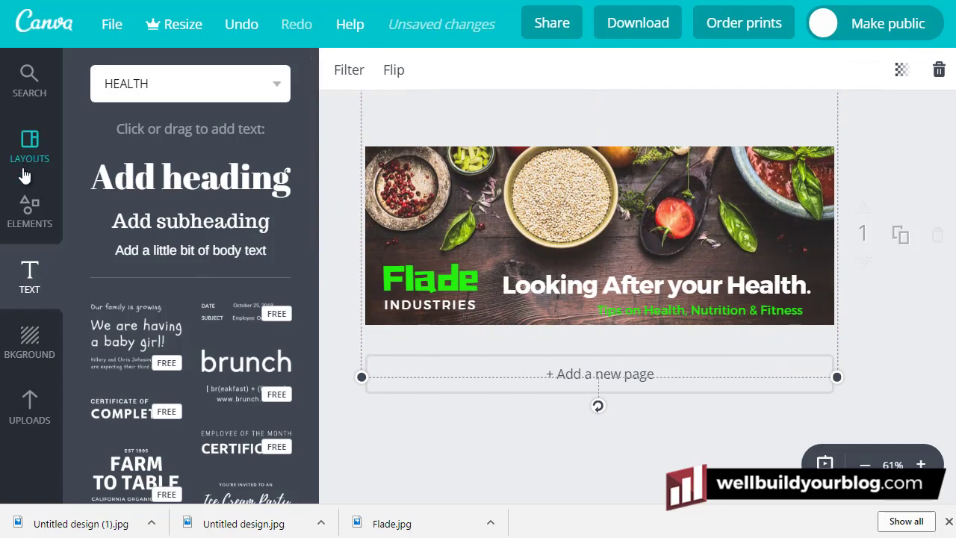
Add a solid white square shape and stretch it into a band across the full width of the cover's top edge
click(30, 209)
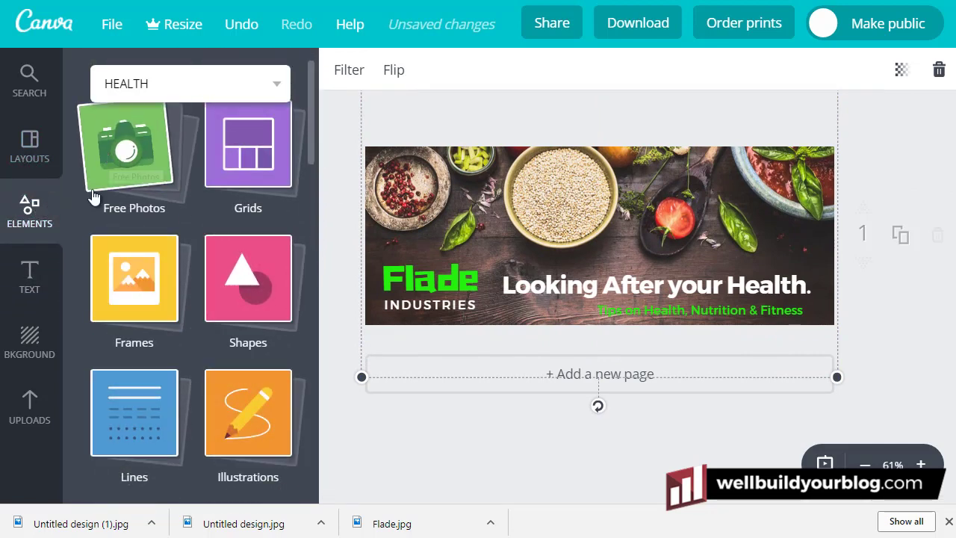
click(248, 307)
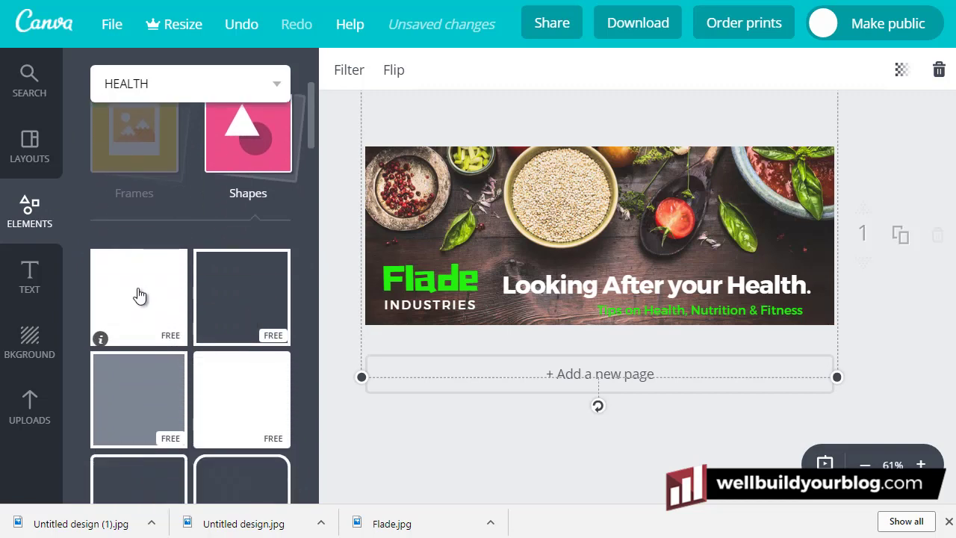
click(141, 298)
drag(582, 229, 438, 102)
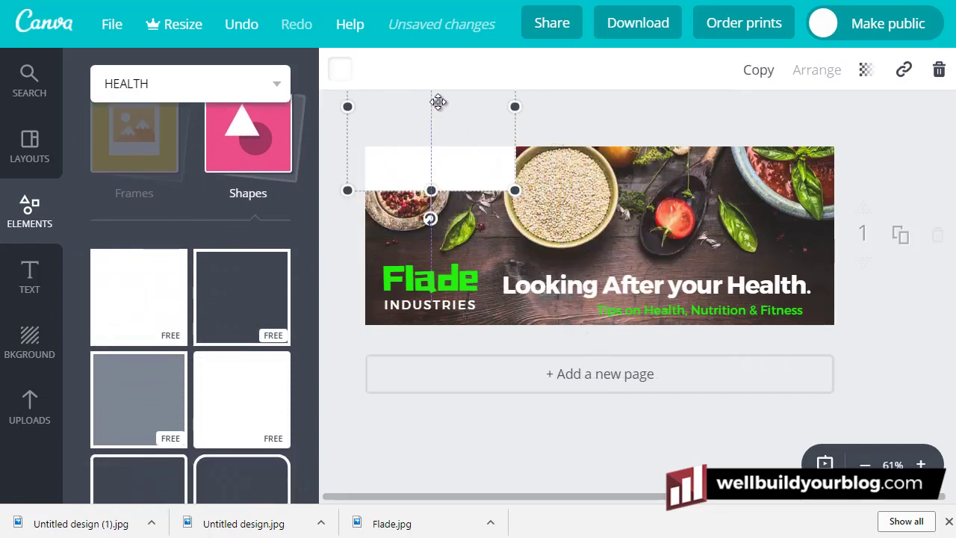
drag(510, 109, 843, 132)
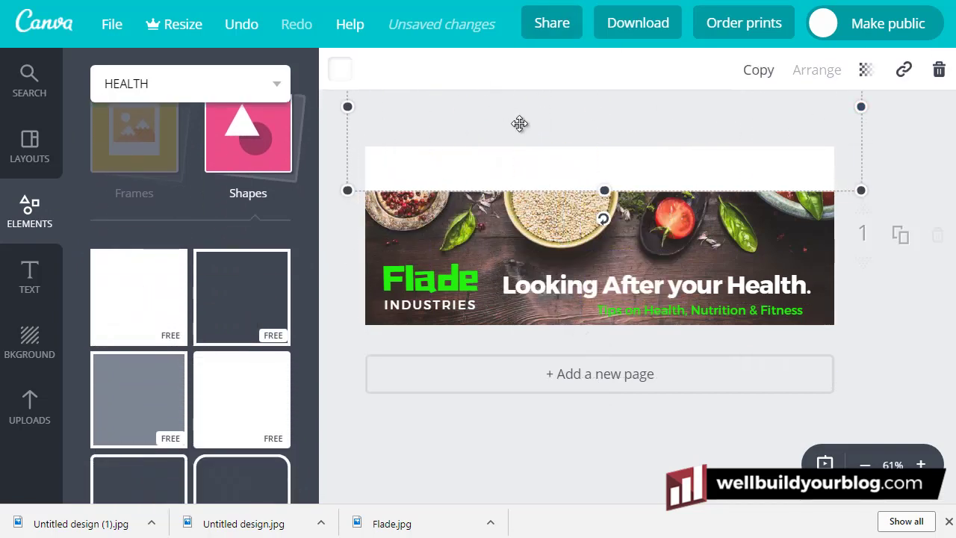
click(864, 73)
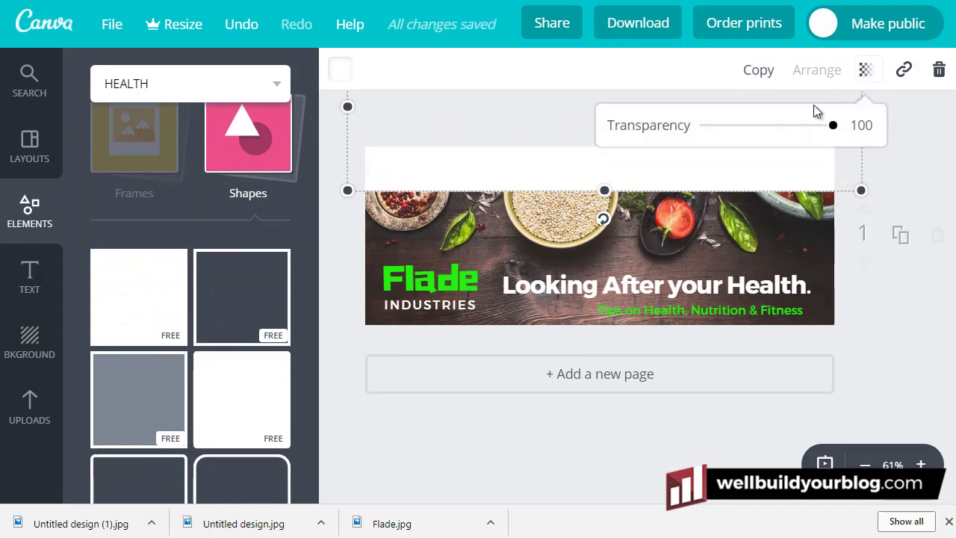
click(873, 292)
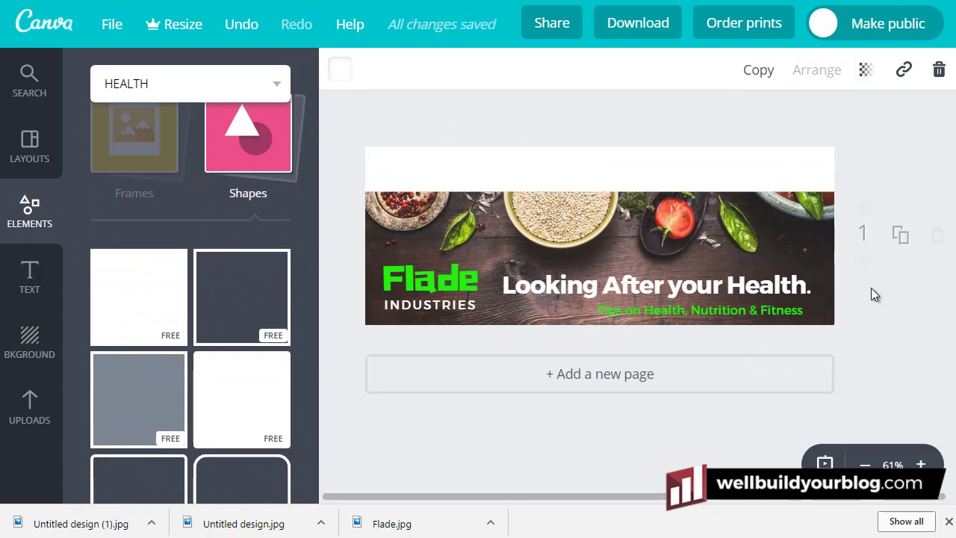
Colour the band across the cover's top the same bright green as the Flade wordmark
click(783, 168)
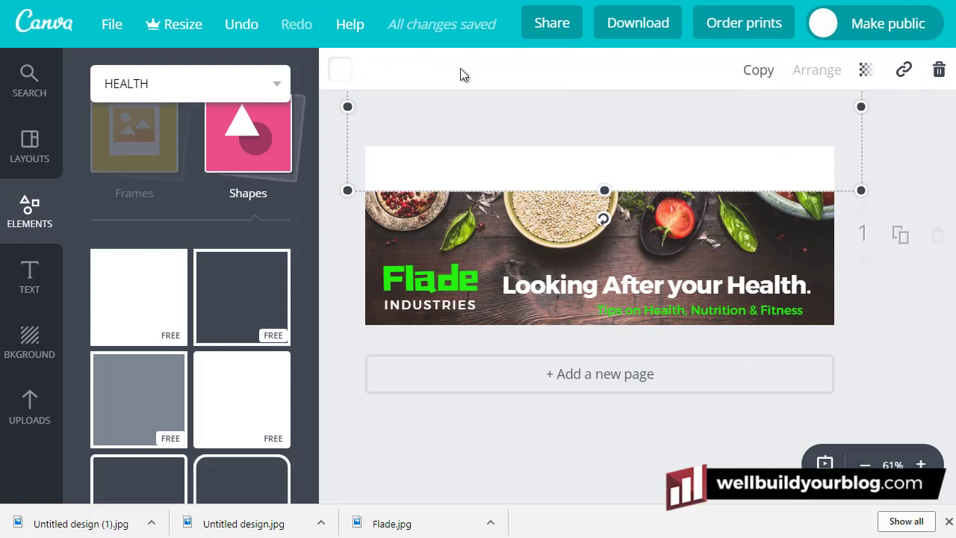
click(340, 69)
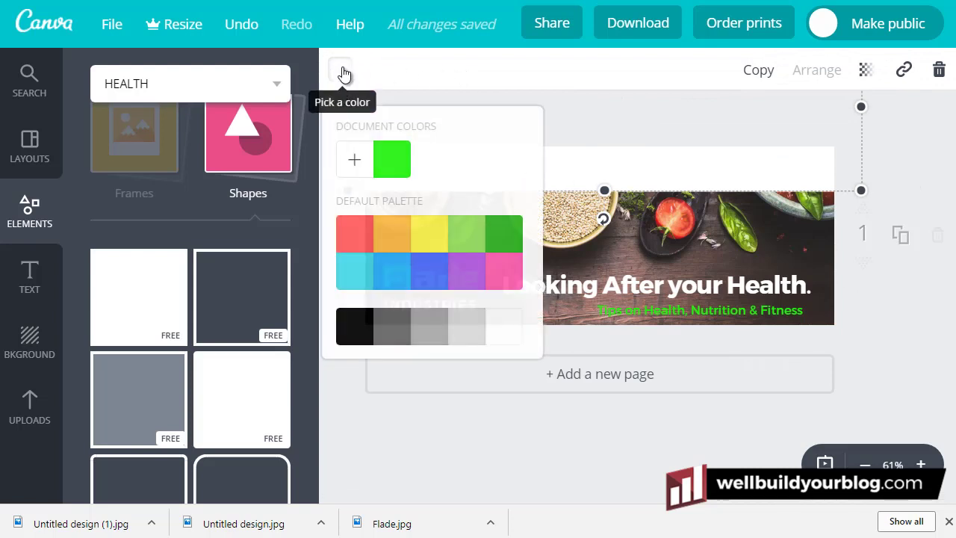
click(394, 163)
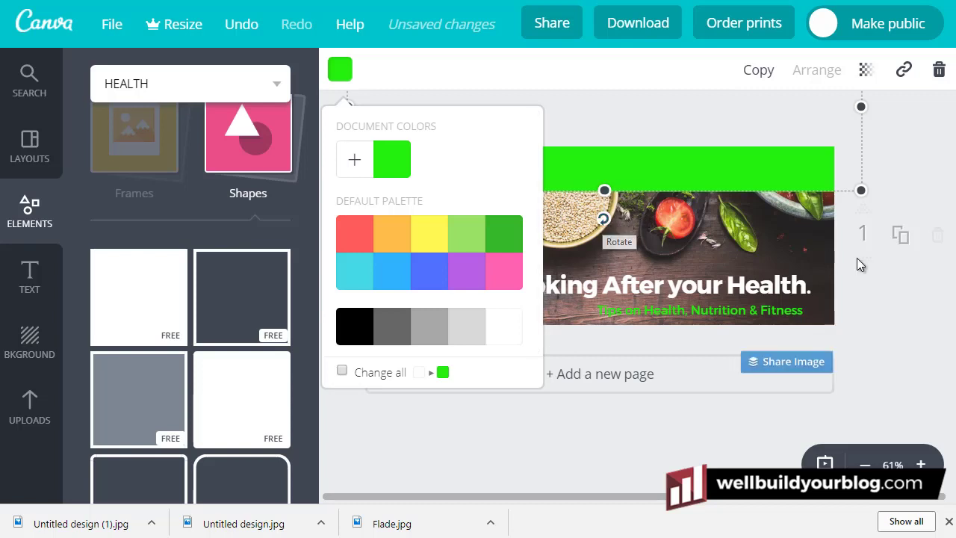
click(607, 215)
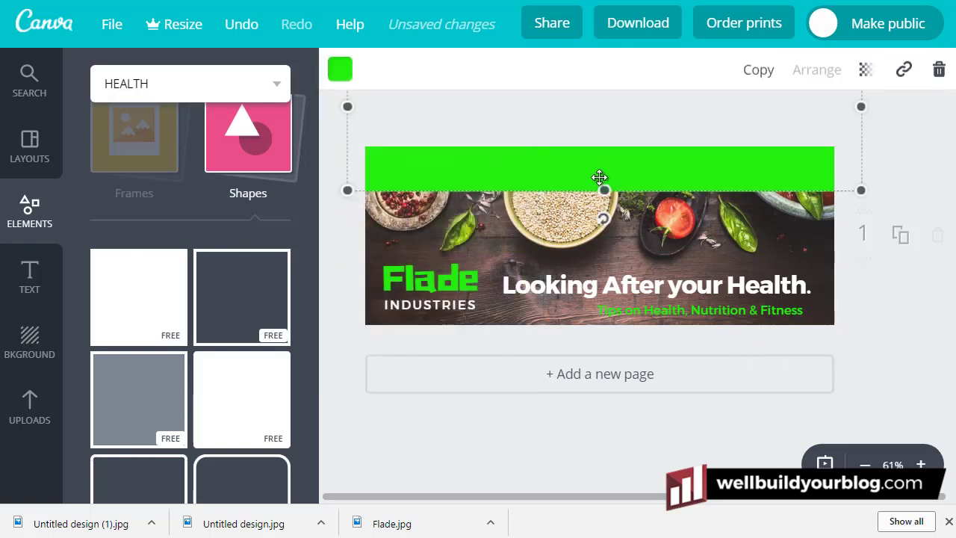
Tilt the green band slightly counter-clockwise and move it up so it forms a slanted wedge tapering to the cover's top-right corner
drag(603, 218, 619, 220)
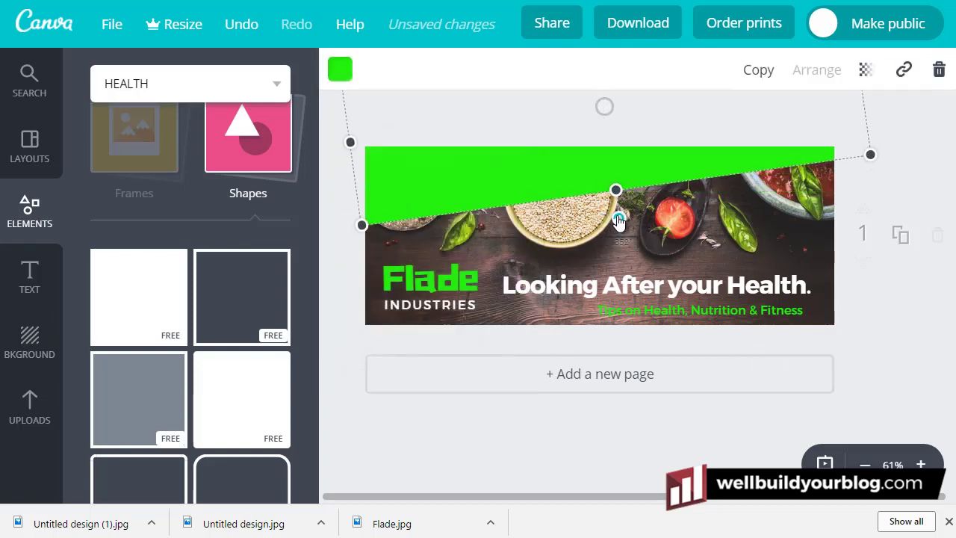
drag(572, 164, 576, 184)
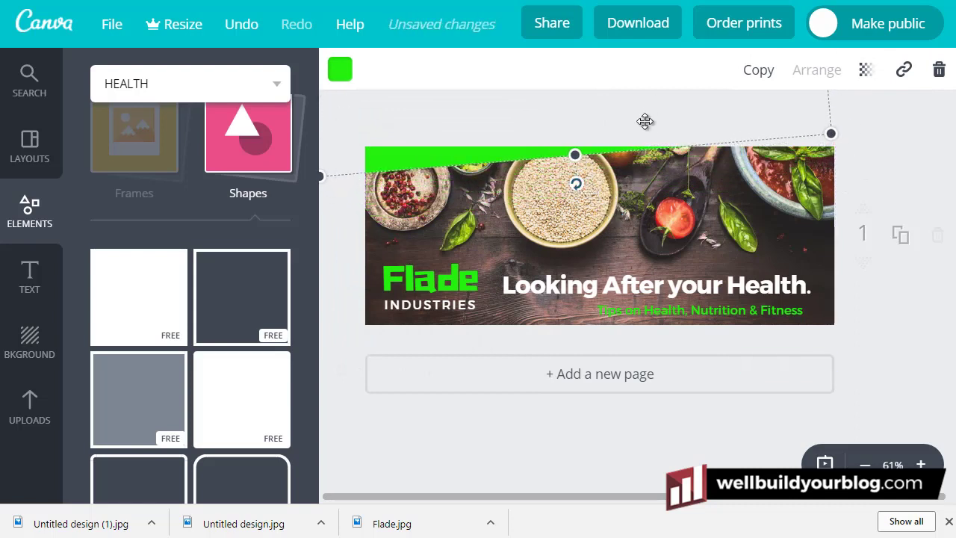
drag(645, 121, 647, 131)
Duplicate the cover page and recolour the slanted band on the copy white
click(899, 235)
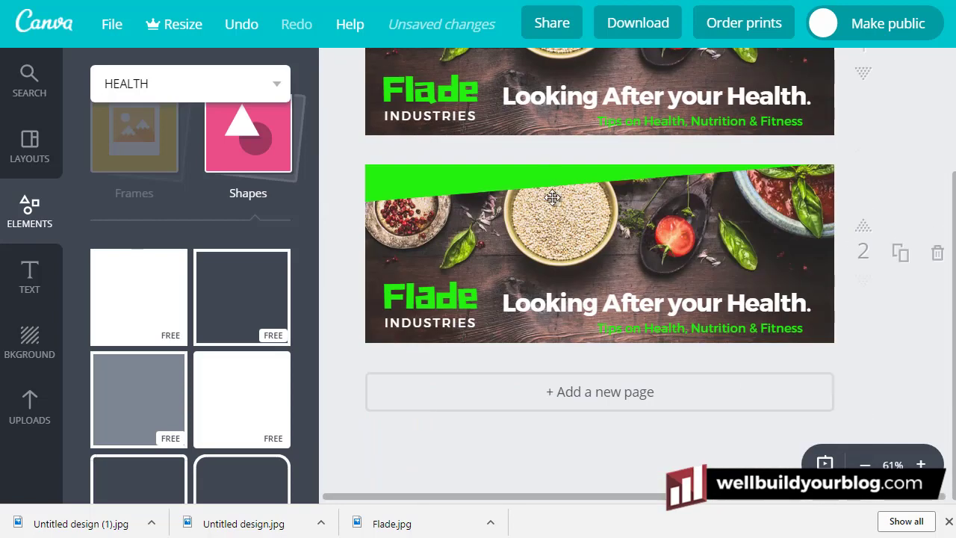
click(438, 175)
click(340, 71)
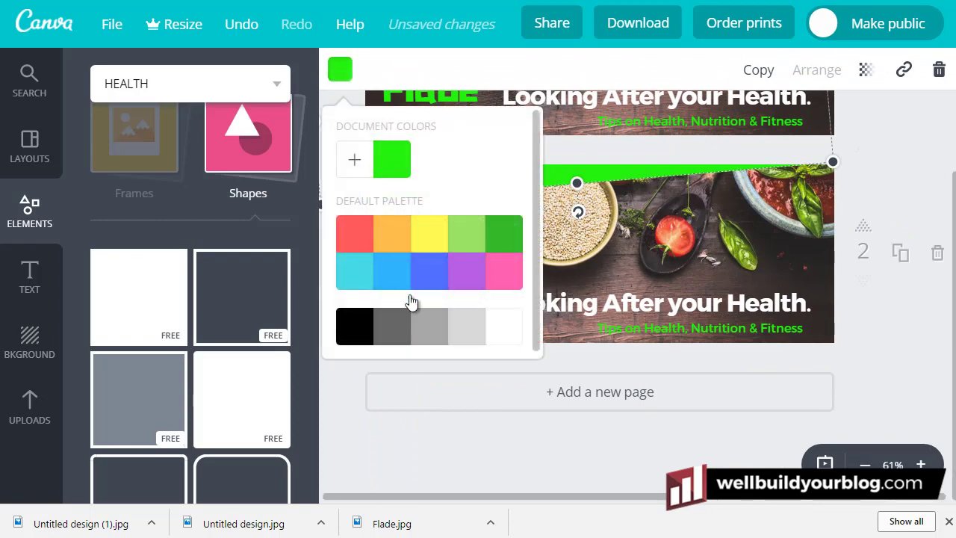
click(498, 334)
click(871, 346)
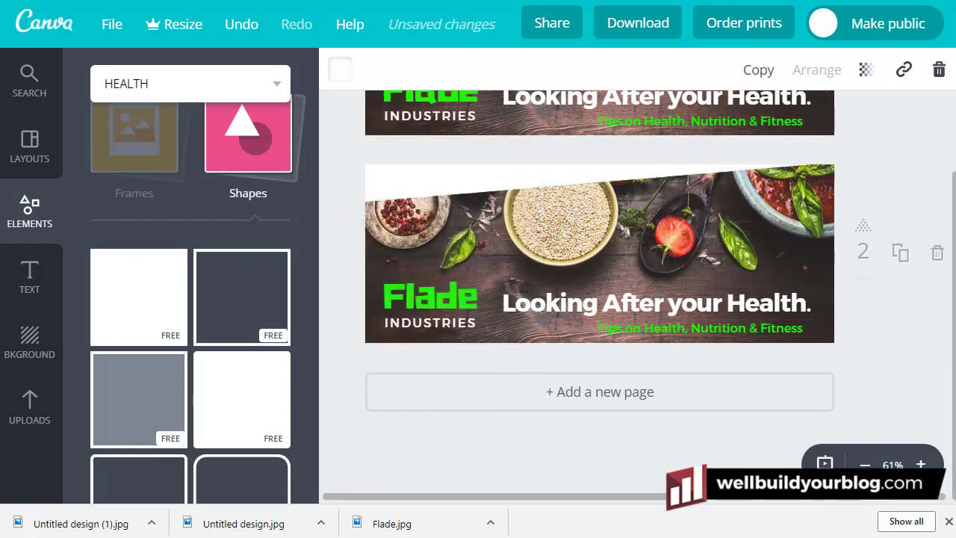
click(870, 299)
Download all pages of the cover design as JPG
scroll(871, 298, up, 3)
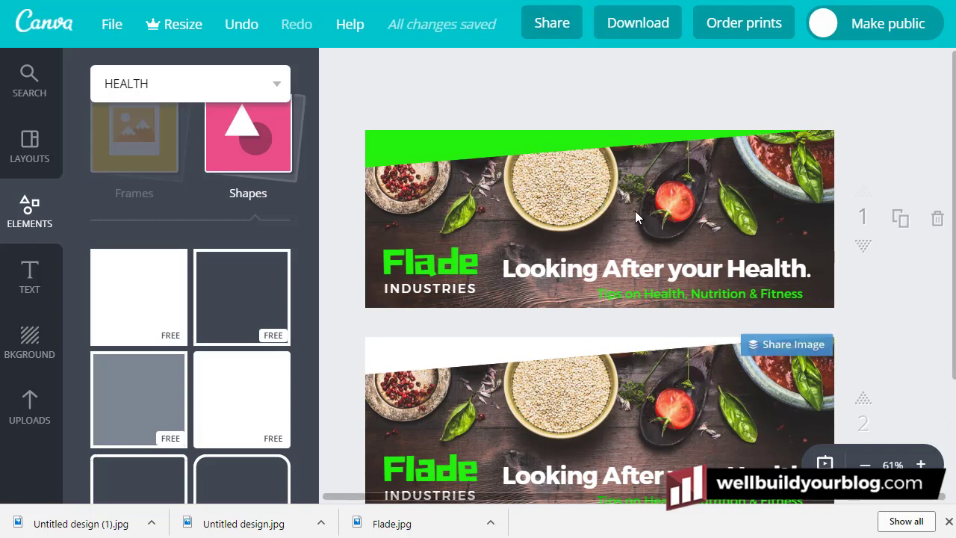
click(641, 23)
click(631, 111)
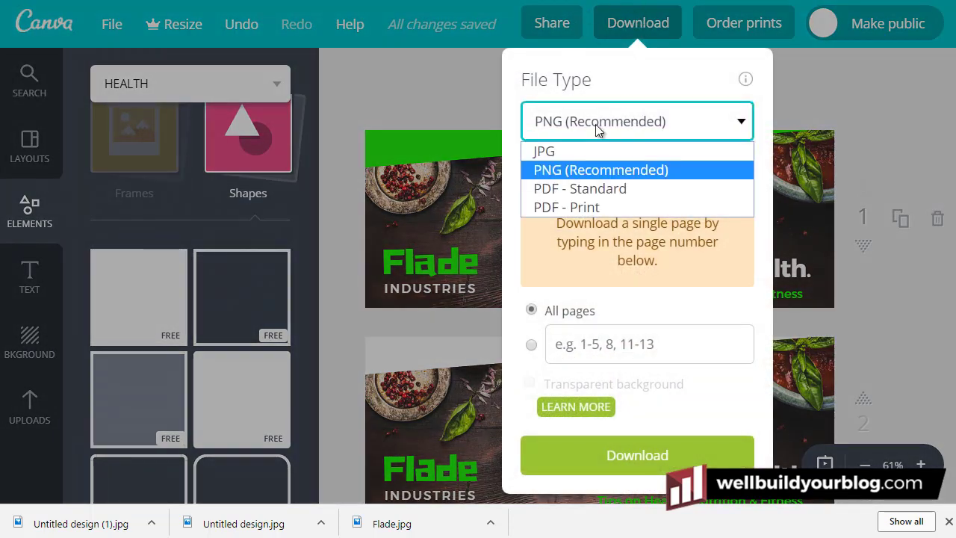
click(572, 150)
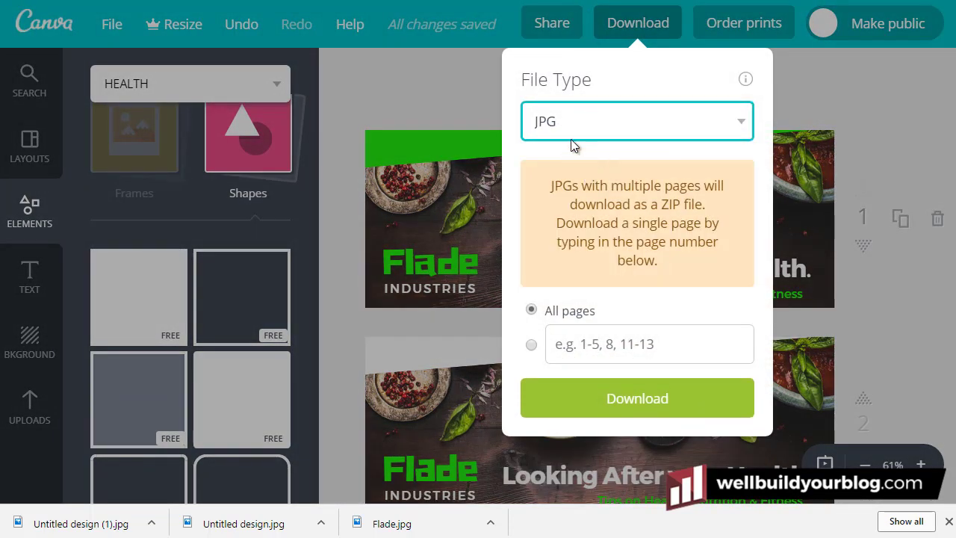
click(667, 416)
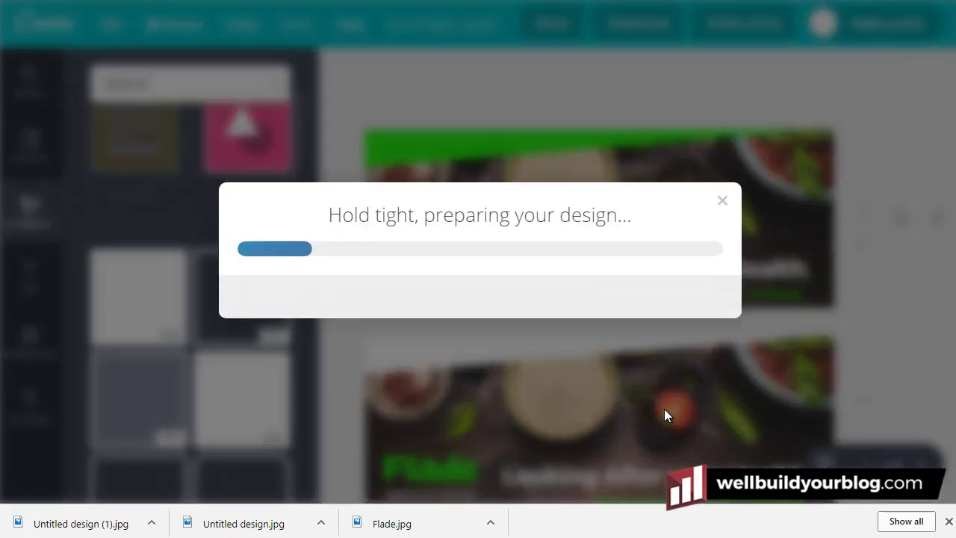